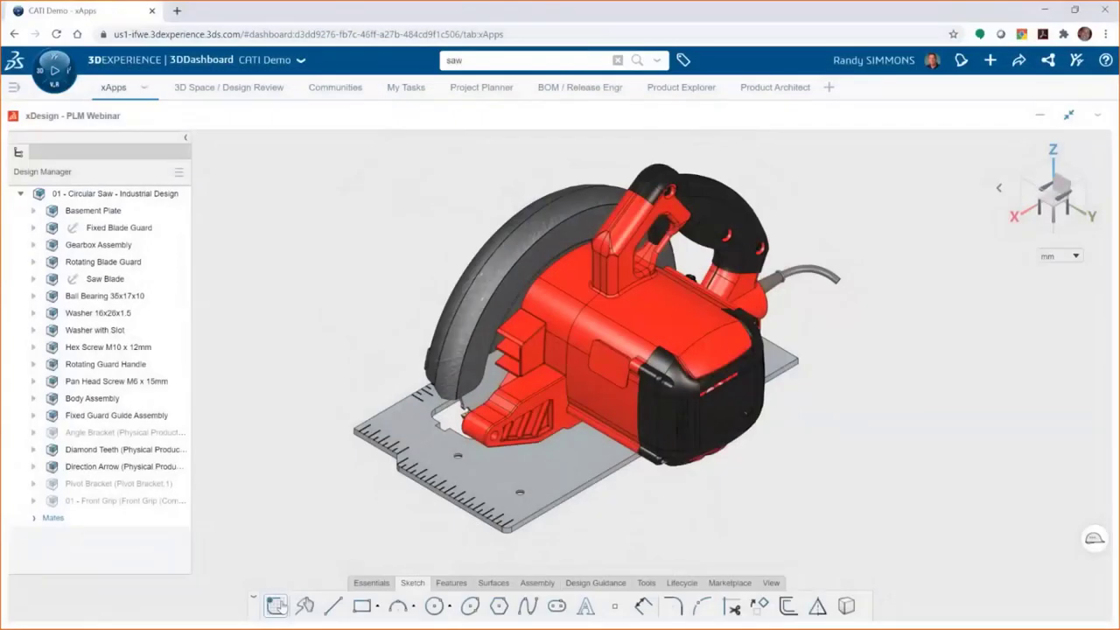
# - Start a sketch on the side face of the red front bracket and draw two concentric circles around its pivot hole
pyautogui.click(278, 605)
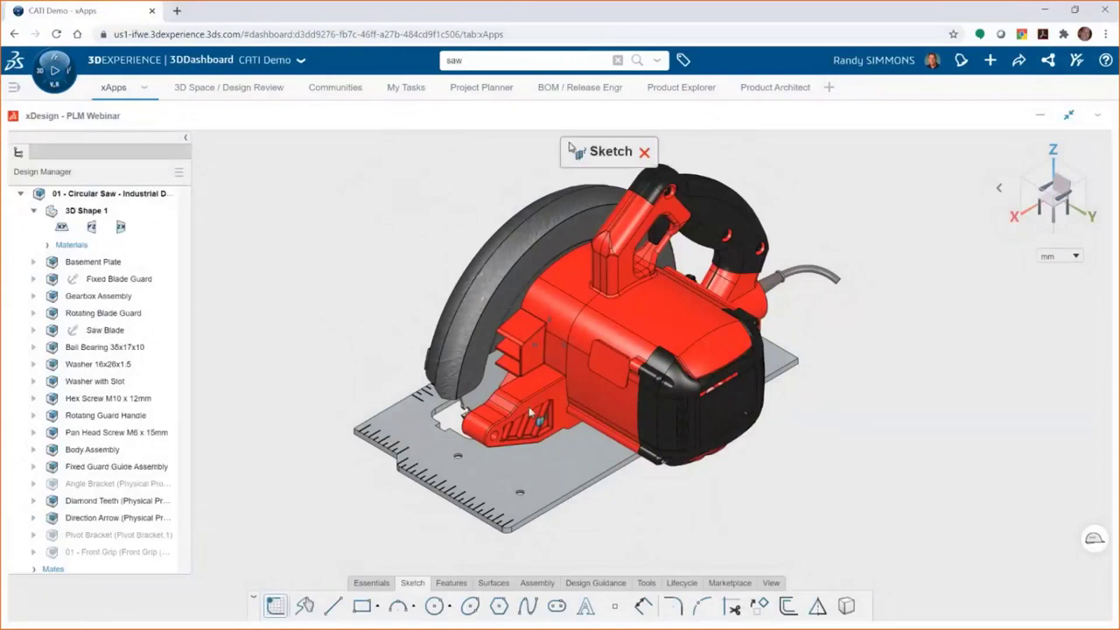
pyautogui.click(528, 406)
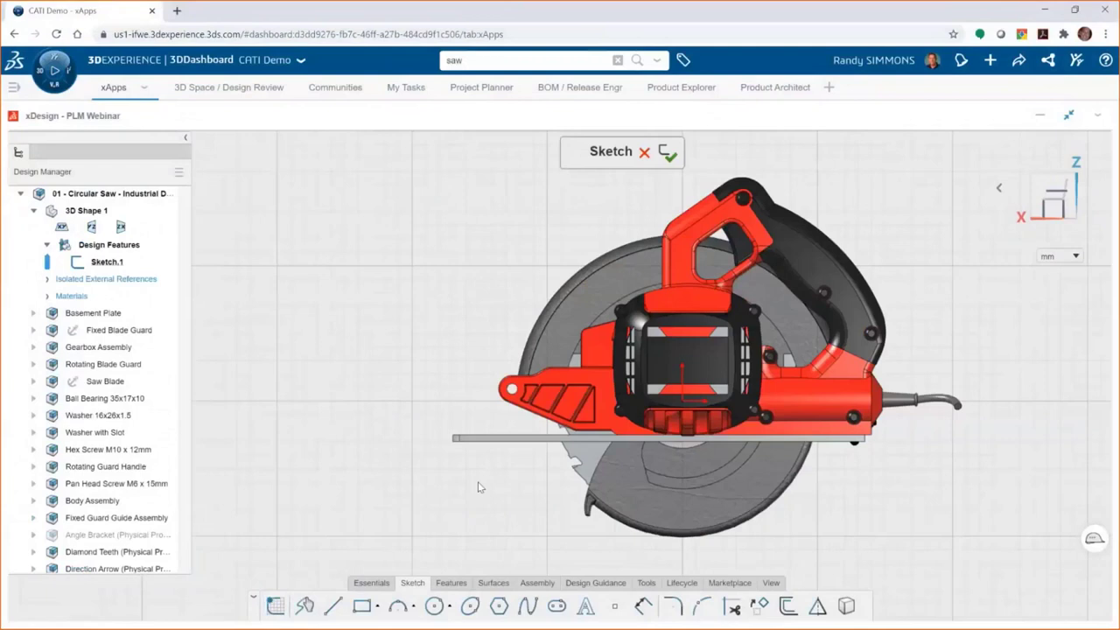
pyautogui.scroll(5, 509, 396)
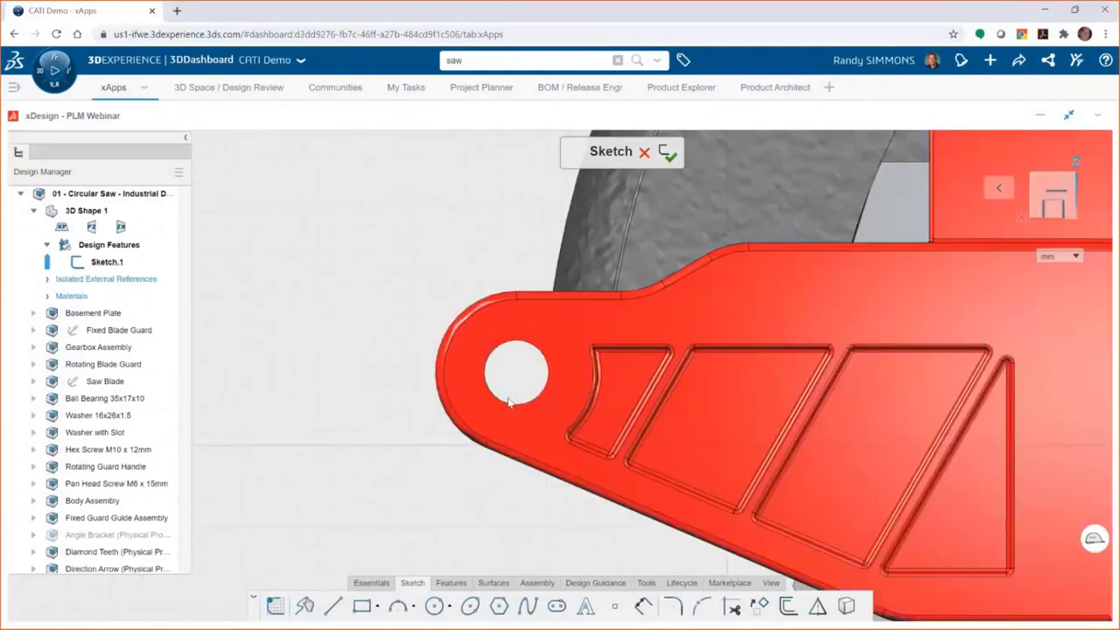
pyautogui.rightClick(424, 421)
pyautogui.click(425, 421)
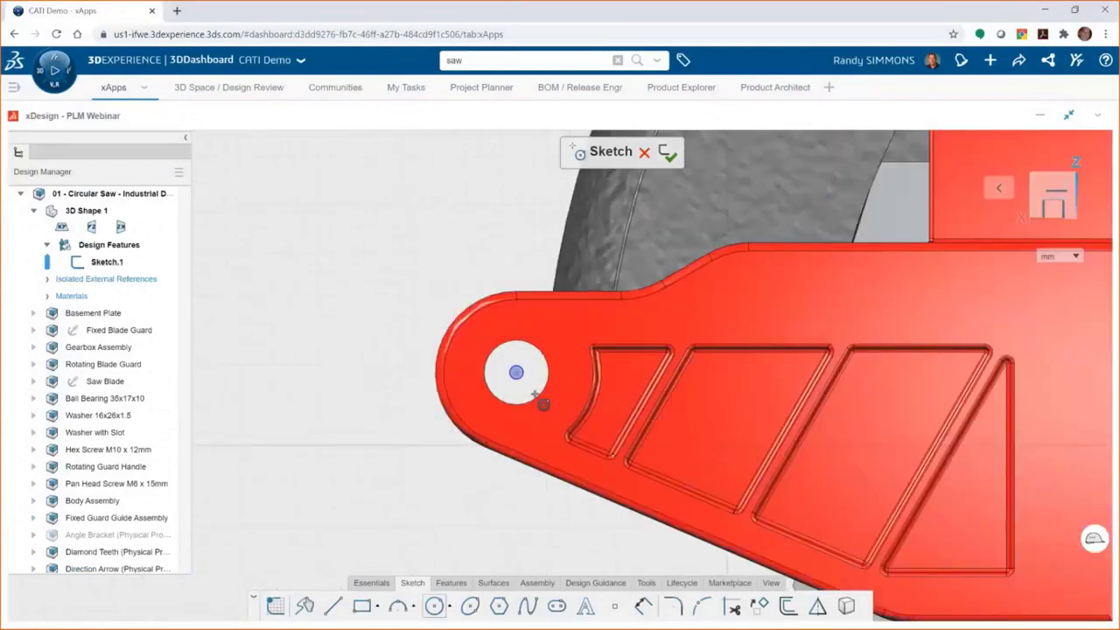
pyautogui.click(540, 404)
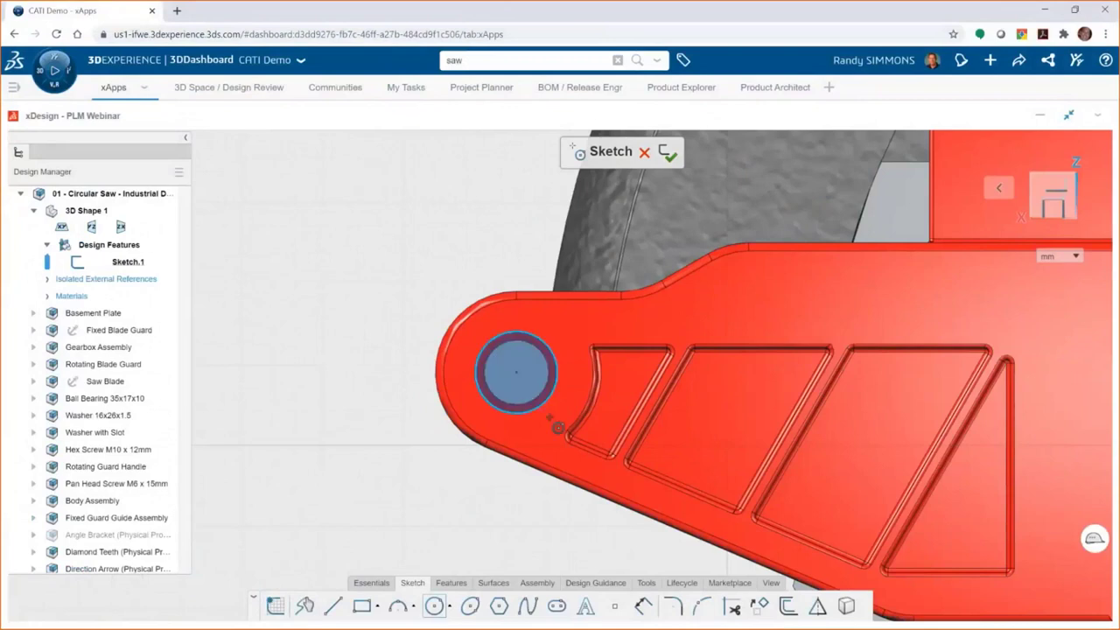
pyautogui.rightClick(417, 427)
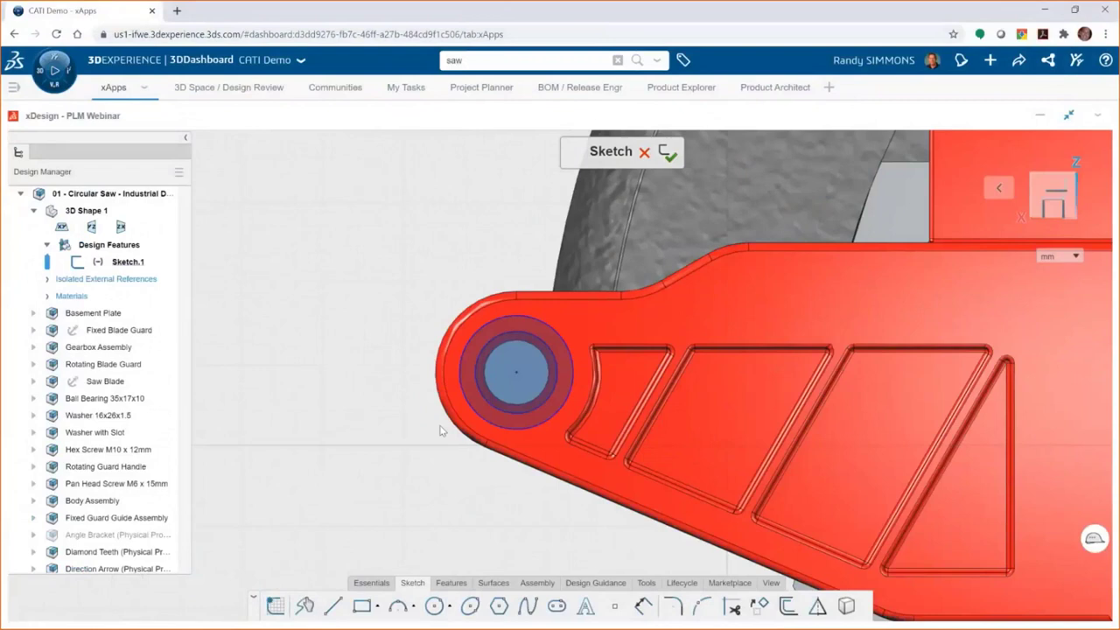
# - Draw a rectangle from the top of the outer circle outward past the bracket's rounded end
pyautogui.press('r')
pyautogui.click(514, 315)
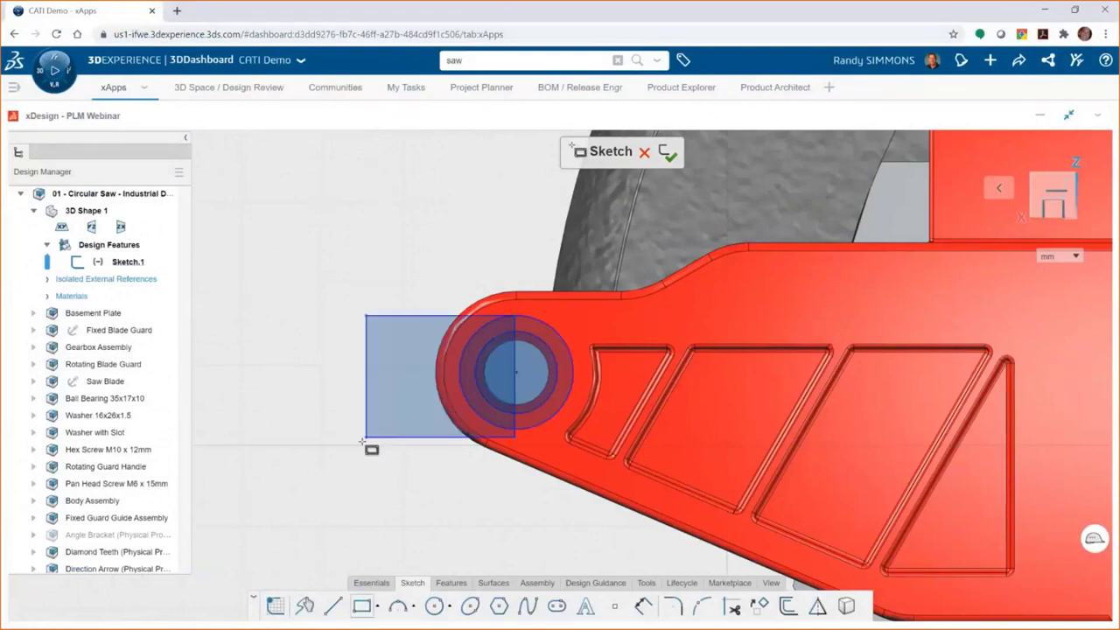
pyautogui.click(358, 441)
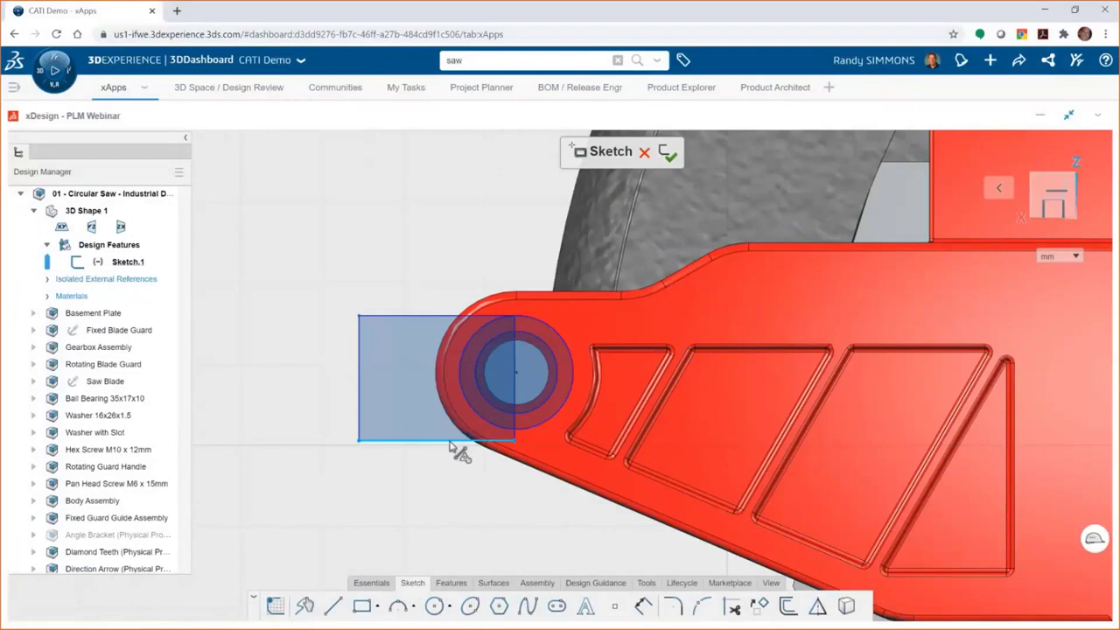
# - Make the rectangle's lower edge tangent to the outer circle
pyautogui.click(452, 441)
pyautogui.keyDown('ctrl'); pyautogui.click(523, 432); pyautogui.keyUp('ctrl')
pyautogui.click(553, 385)
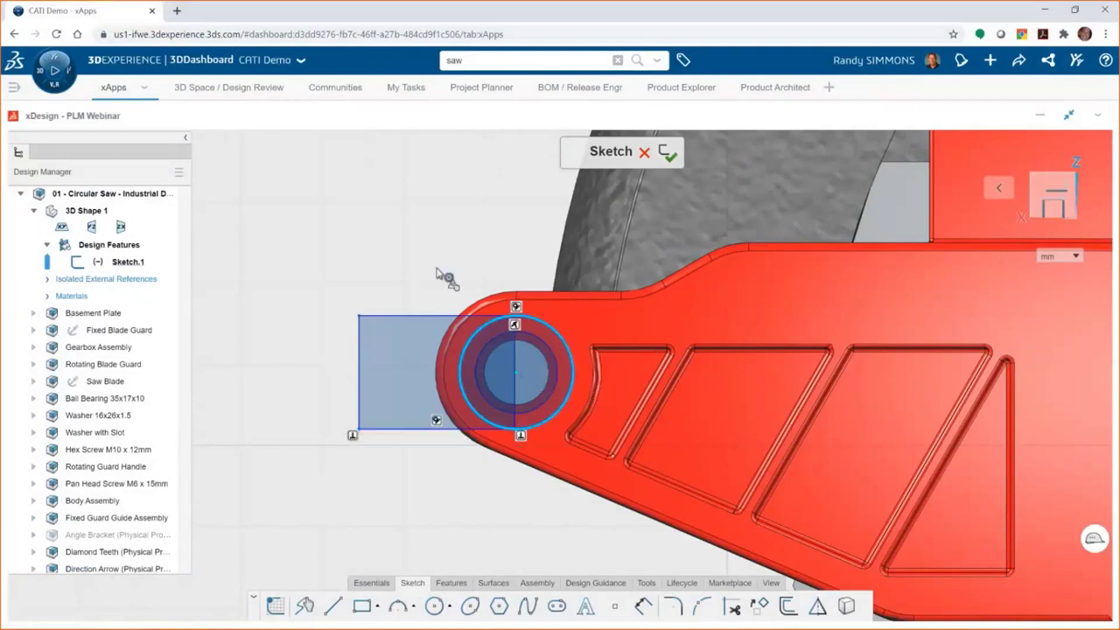
pyautogui.click(446, 278)
pyautogui.click(516, 361)
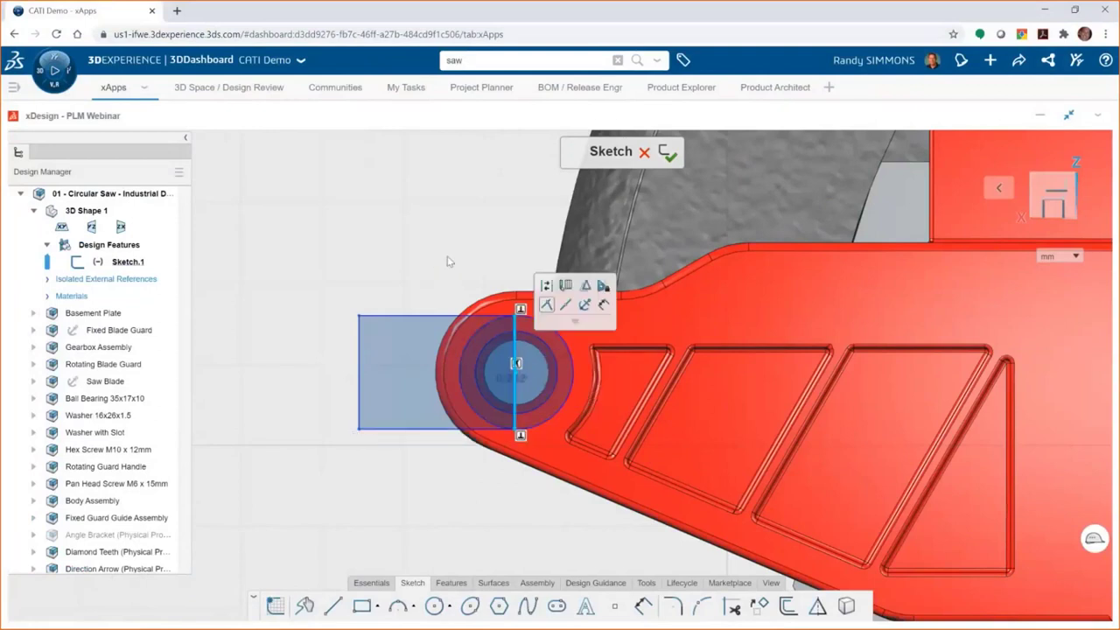
pyautogui.moveTo(473, 315); pyautogui.dragTo(470, 300)
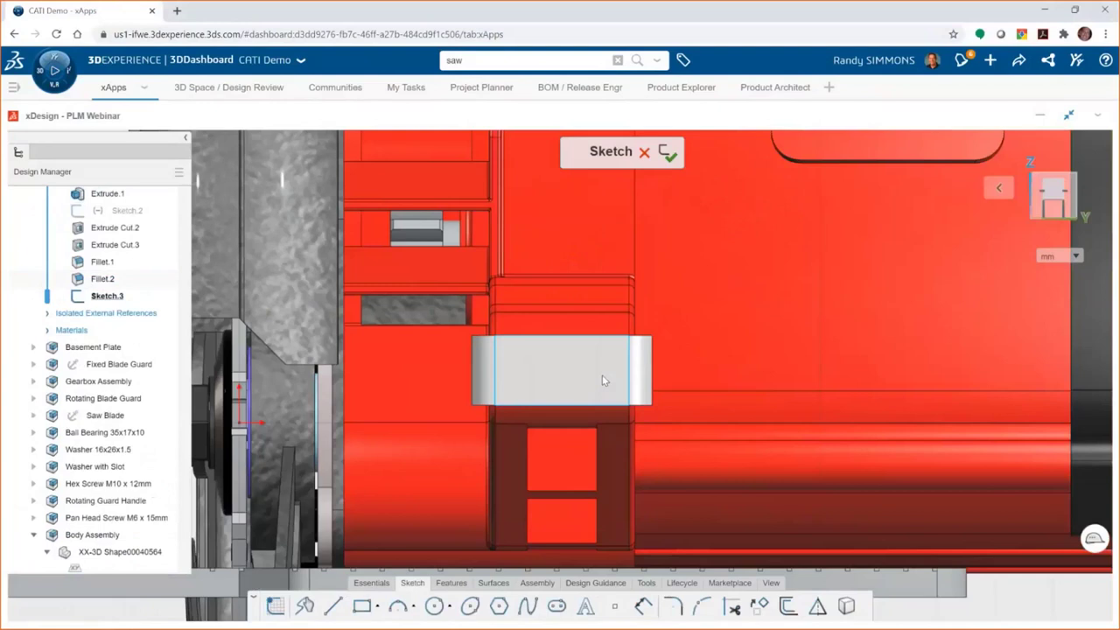
# - Draw a short line down from the gray clip's lower corner nearest the blade, followed by a long line toward the blade side
pyautogui.moveTo(602, 374)
pyautogui.mouseDown(button='middle')
pyautogui.moveTo(780, 472)
pyautogui.moveTo(743, 375)
pyautogui.mouseUp(button='middle')
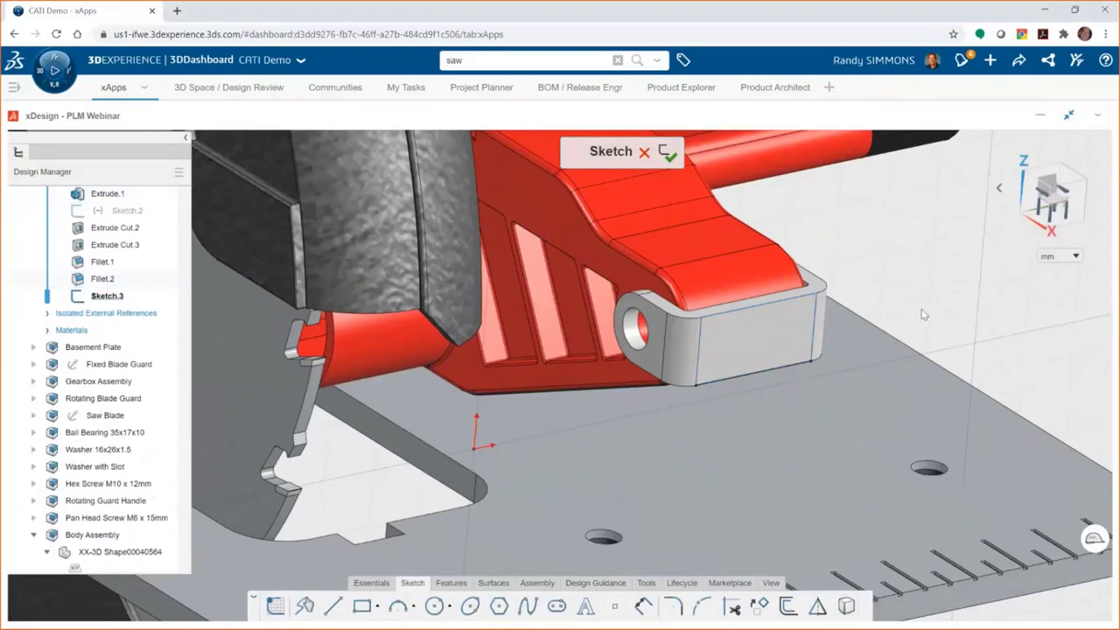
pyautogui.press('l')
pyautogui.click(698, 387)
pyautogui.click(698, 429)
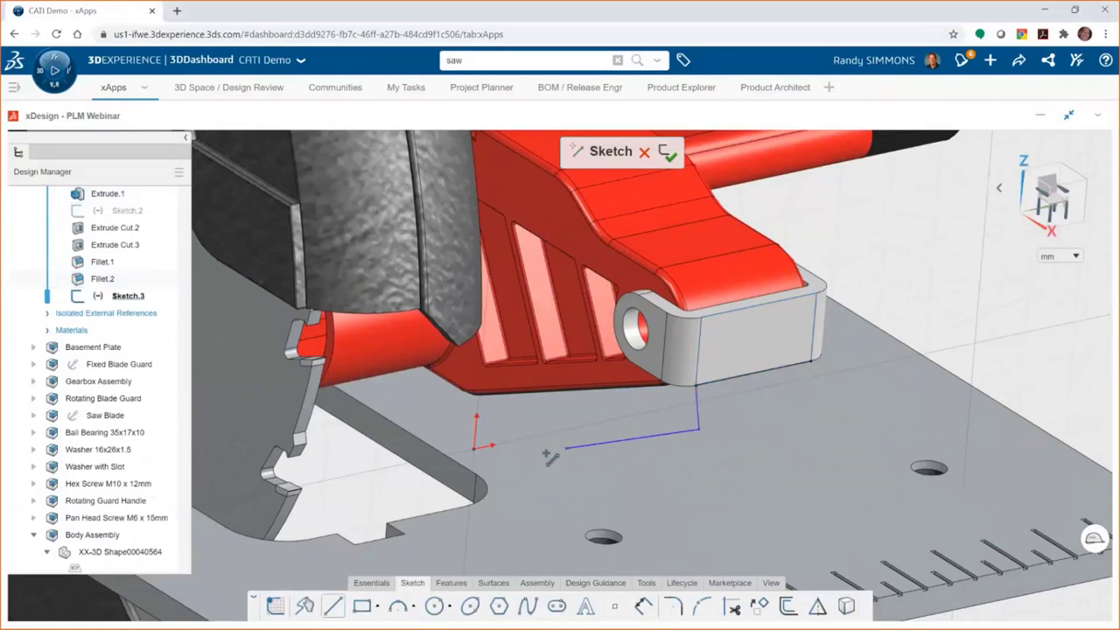
pyautogui.click(534, 464)
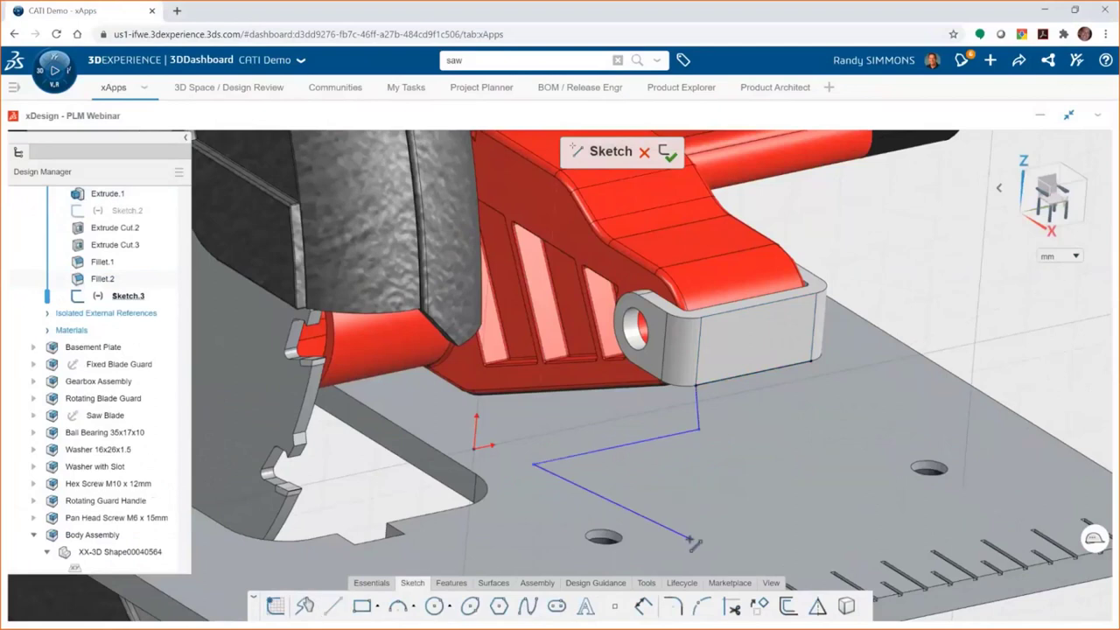
pyautogui.rightClick(723, 381)
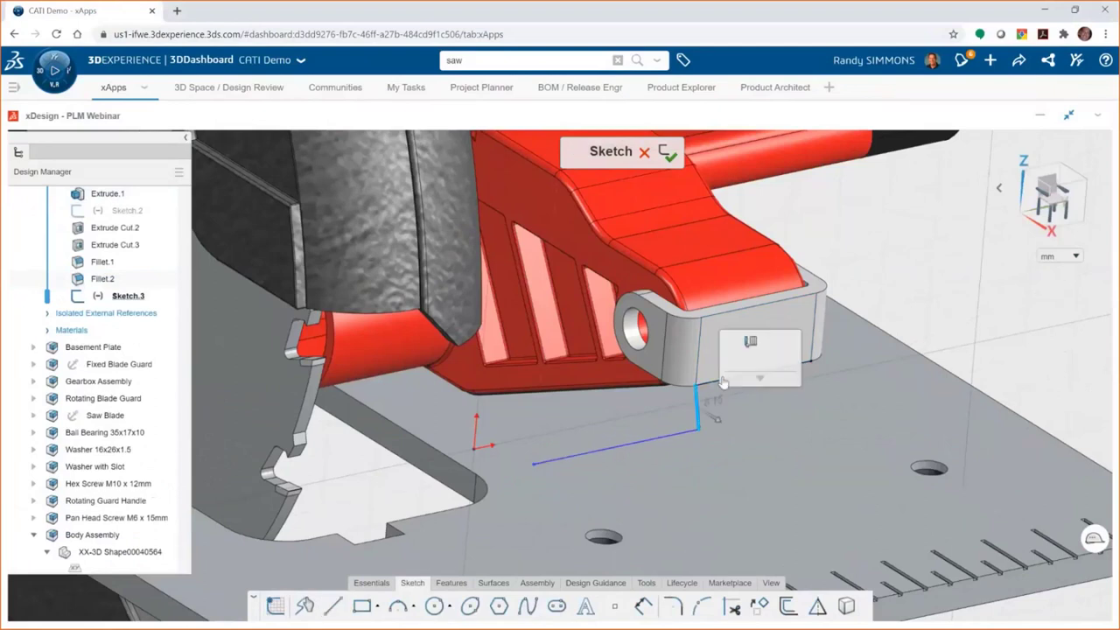
# - Round off the arm's end with an arc and close the profile with two lines to the gray clip's other lower corner
pyautogui.click(534, 465)
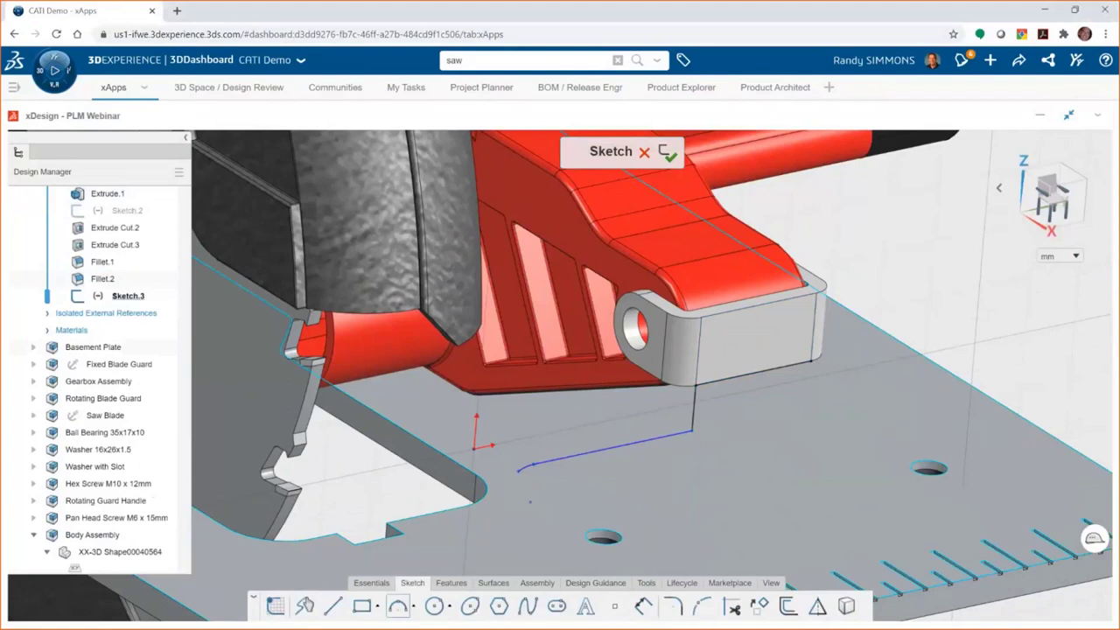
pyautogui.click(549, 522)
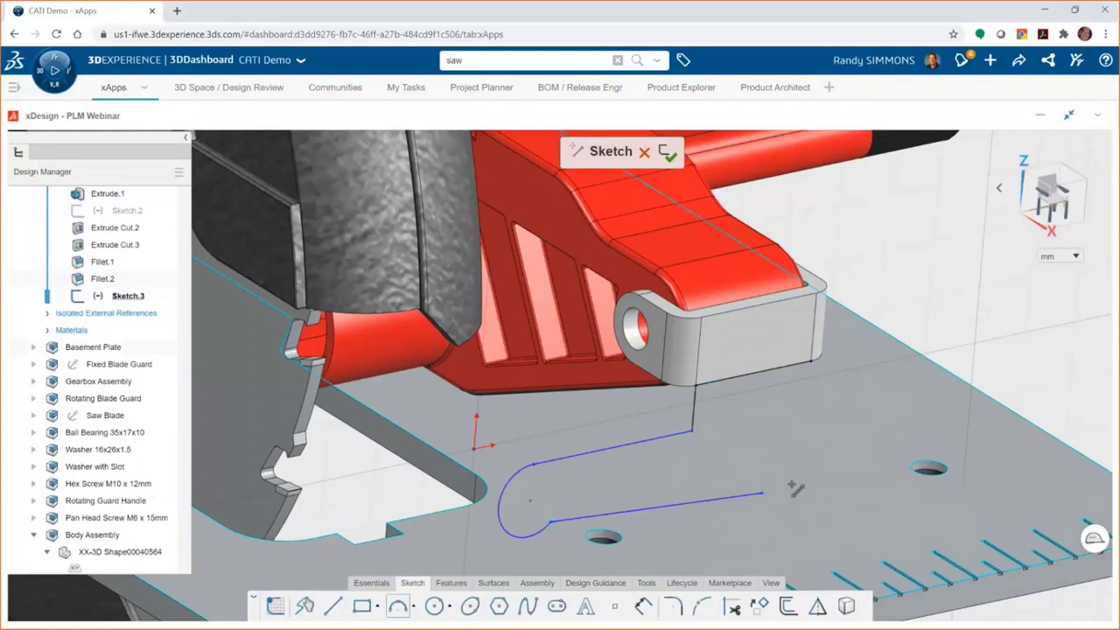
pyautogui.click(800, 470)
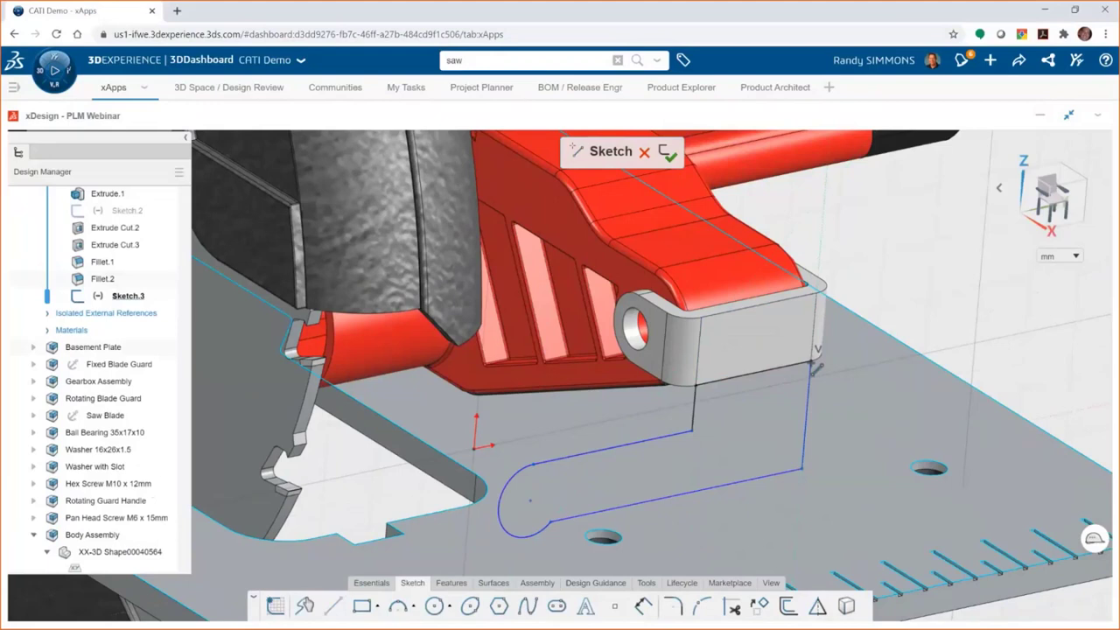
pyautogui.click(814, 365)
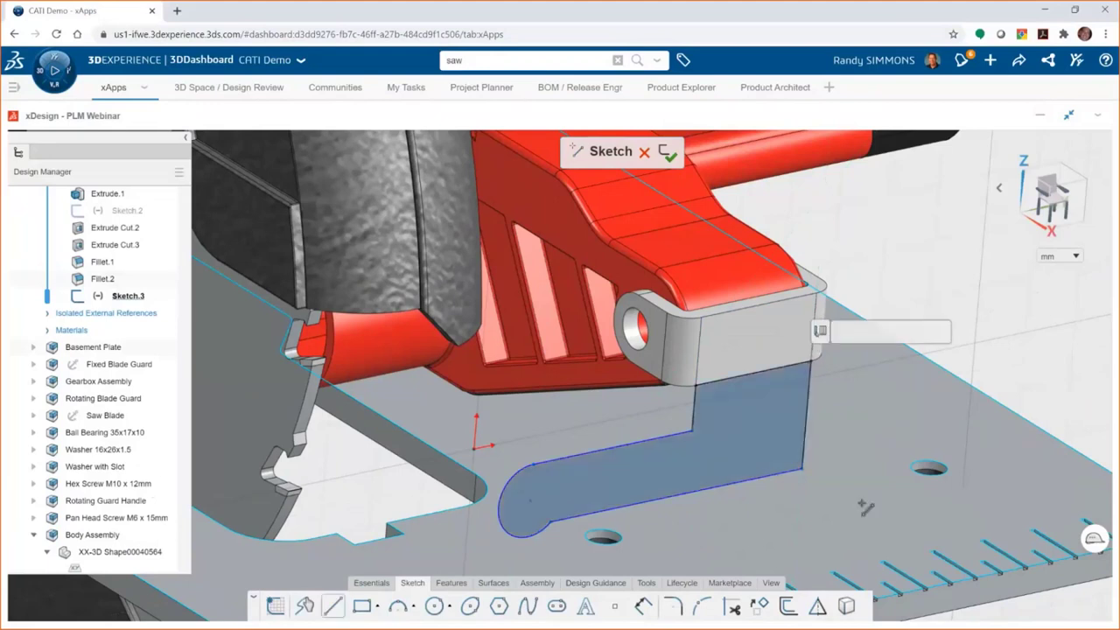
# - Draw one circle centered in the arm's rounded end and another in the upright part below the clip
pyautogui.press('c')
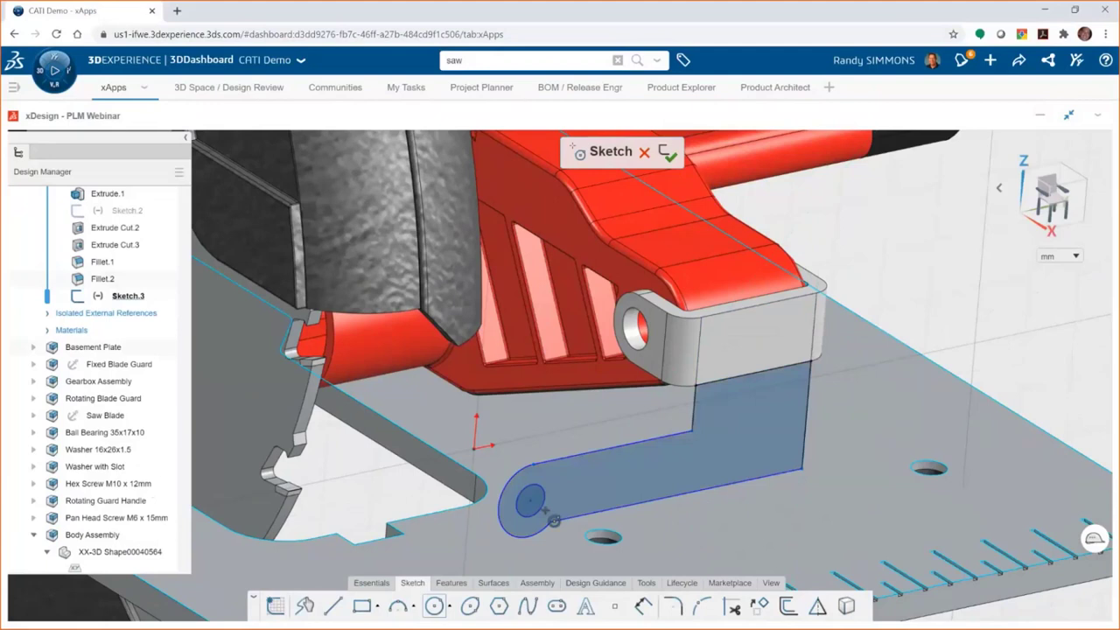
pyautogui.click(553, 521)
pyautogui.click(738, 443)
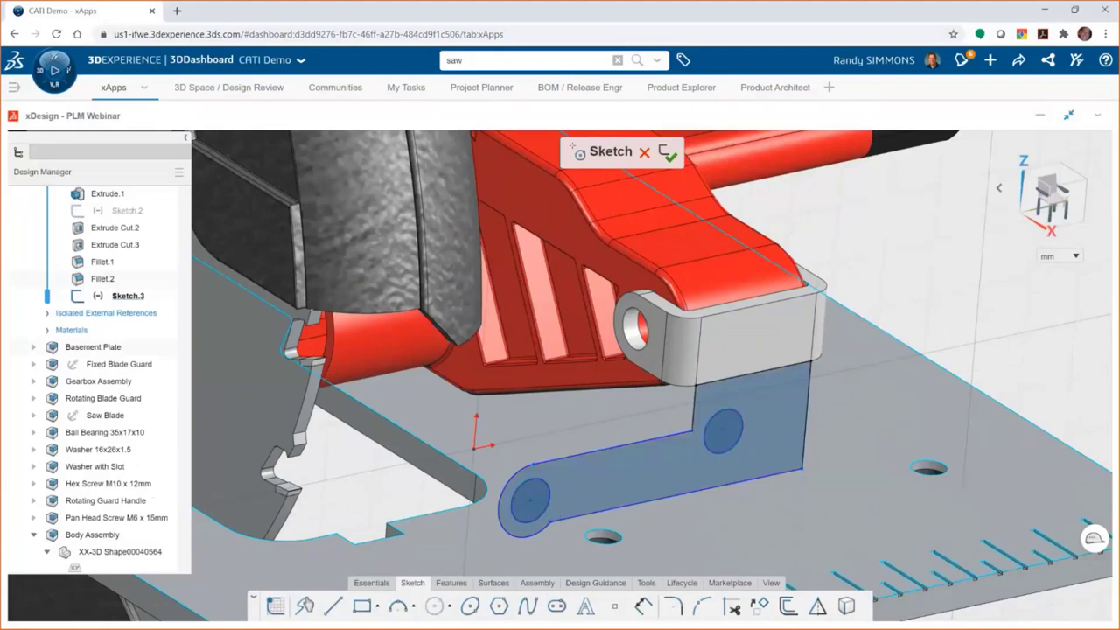
# - Dimension the arm's end with a 7 mm hole diameter, a 19 mm vertical offset from the origin and a 6.5 mm arc radius
pyautogui.click(604, 490)
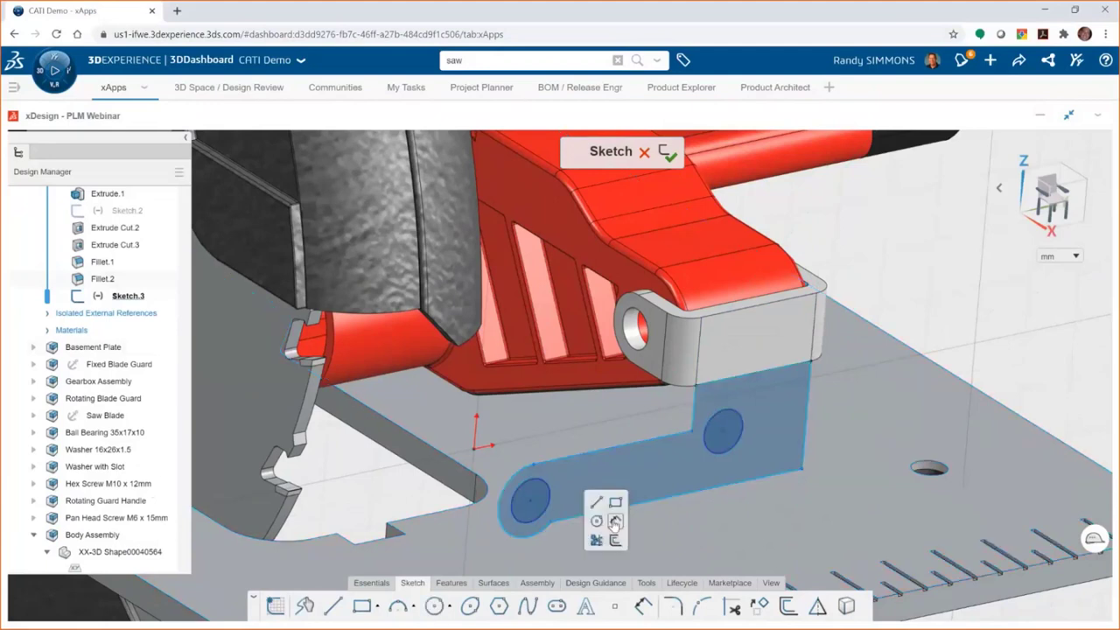
pyautogui.click(615, 523)
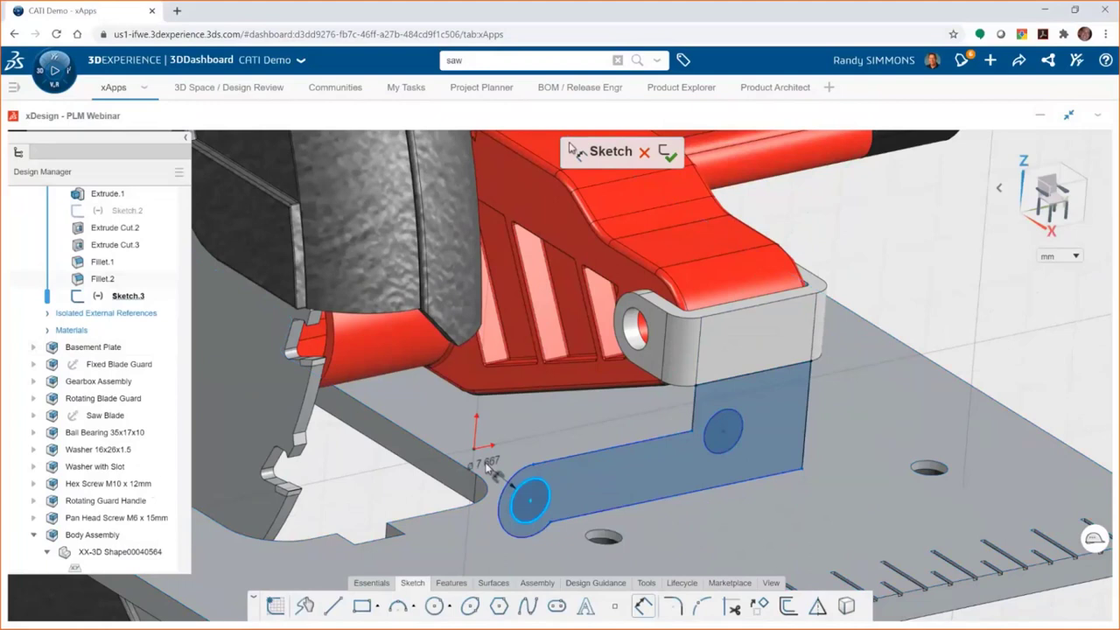
pyautogui.click(487, 468)
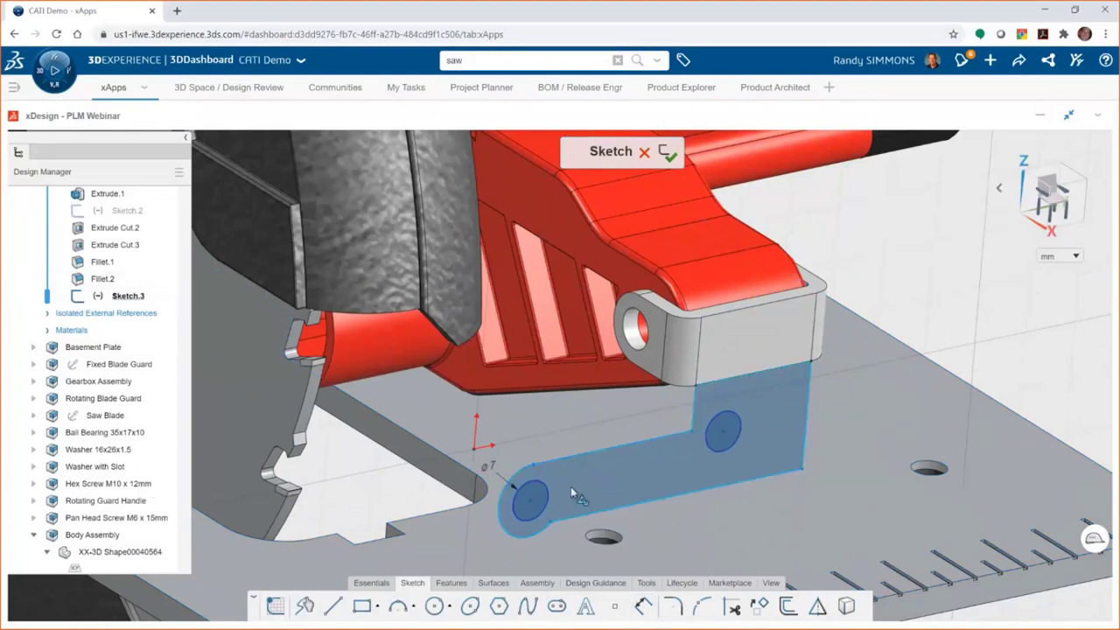
pyautogui.click(720, 383)
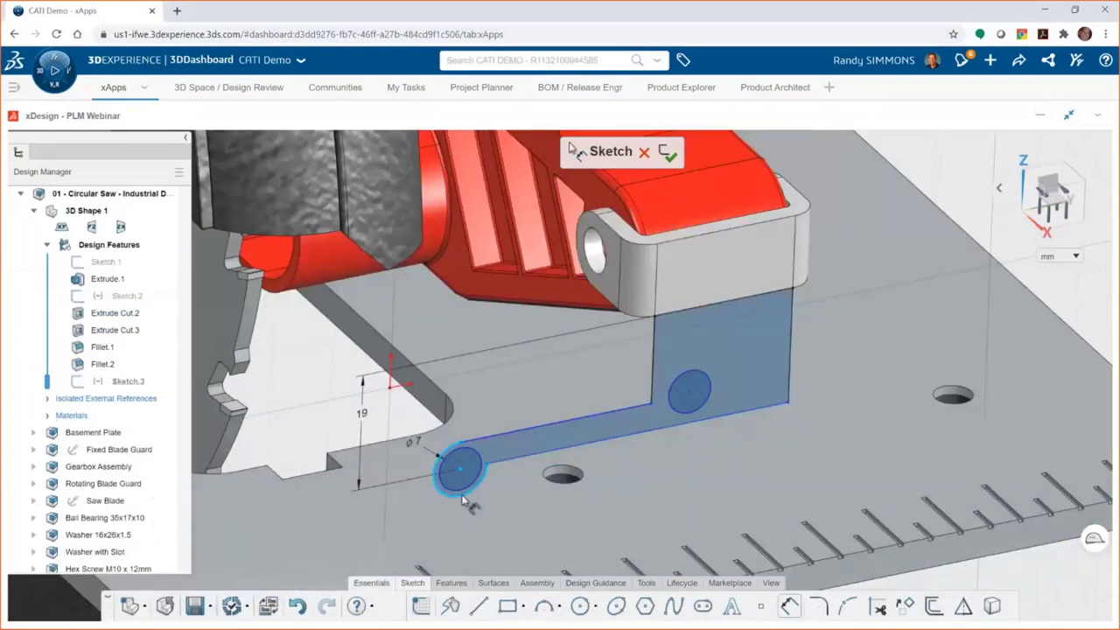
pyautogui.click(461, 497)
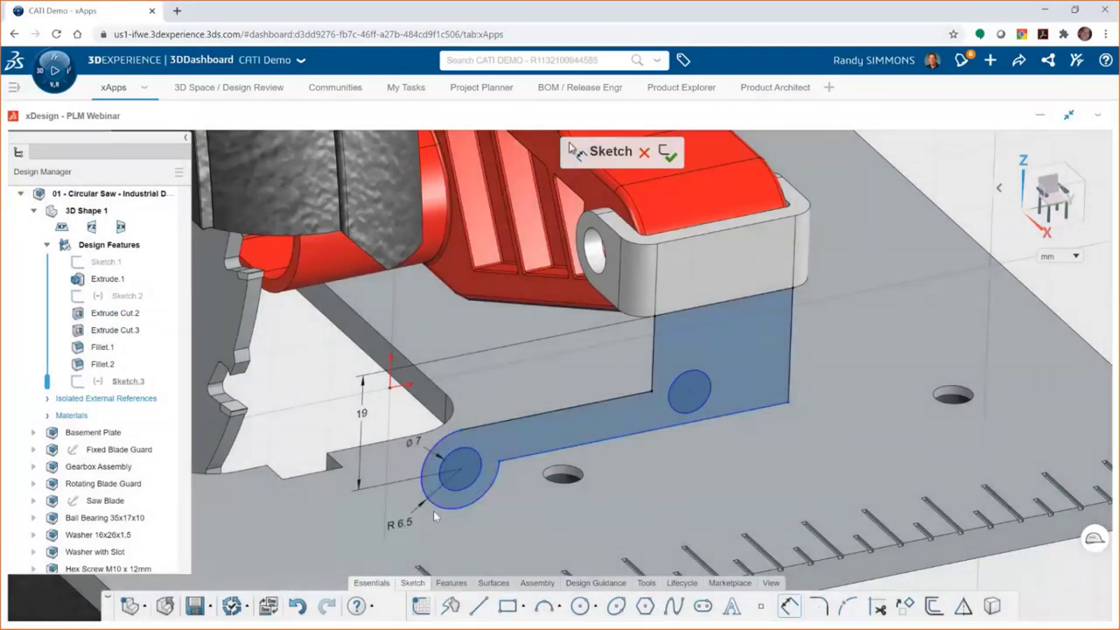
# - Set the vertical offset of the hole in the upright part to 10 mm
pyautogui.click(750, 353)
pyautogui.write('10')
pyautogui.press('Return')
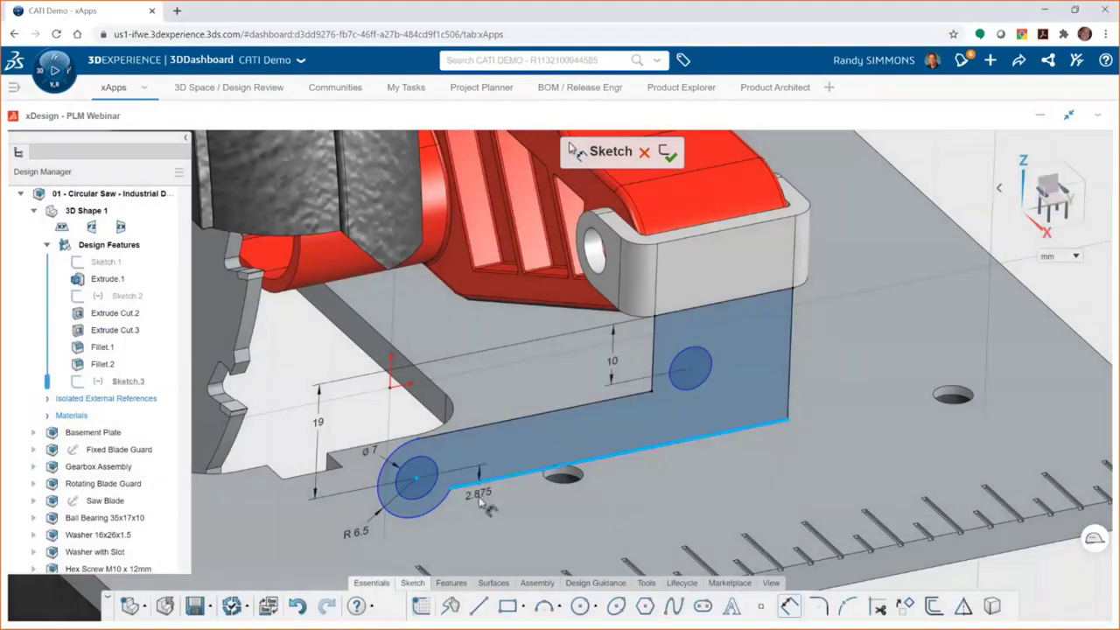
# - Place the arm's lower edge 3 mm below the end hole's center and fillet its junction with the end arc at 10 mm
pyautogui.click(481, 503)
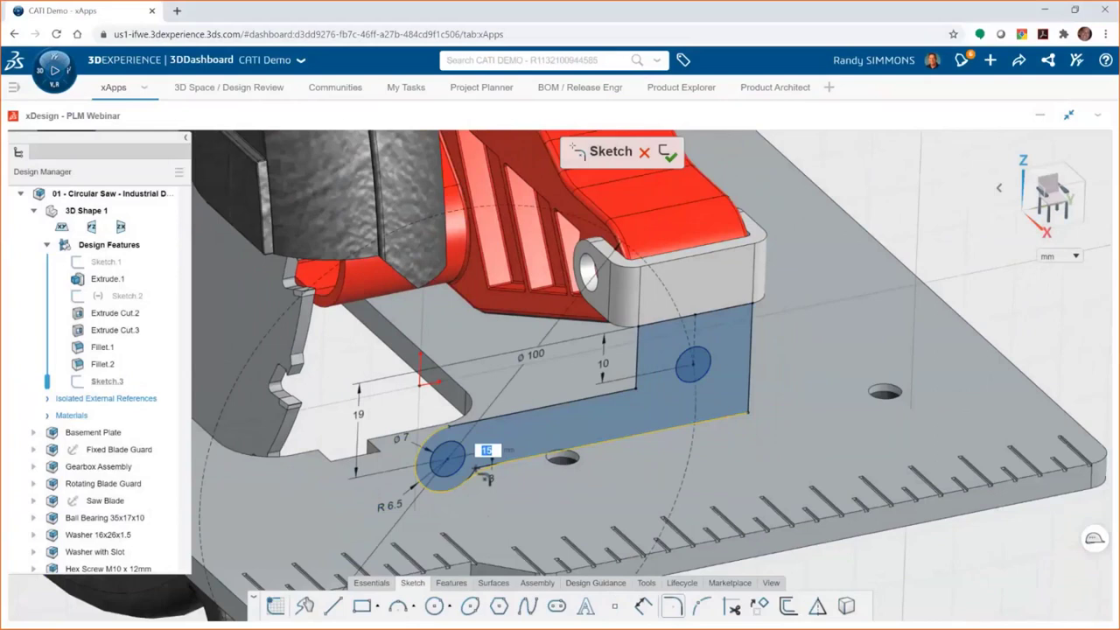
pyautogui.write('3')
pyautogui.press('Return')
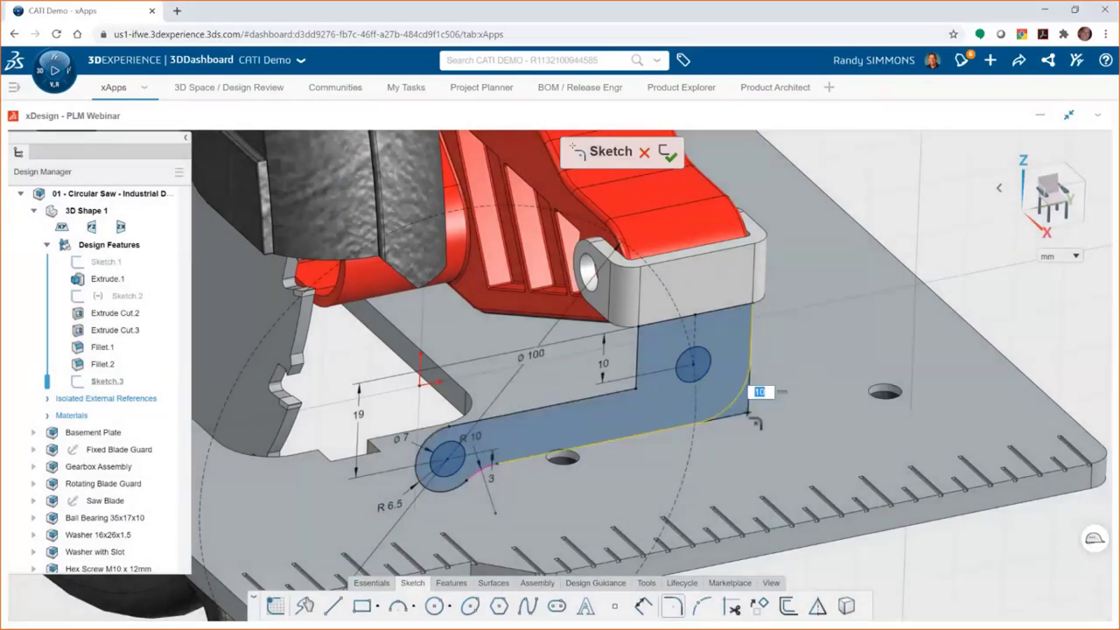
# - Extrude the lever profile as an added solid, 3 mm blind, with the direction reversed
pyautogui.click(450, 583)
pyautogui.click(304, 607)
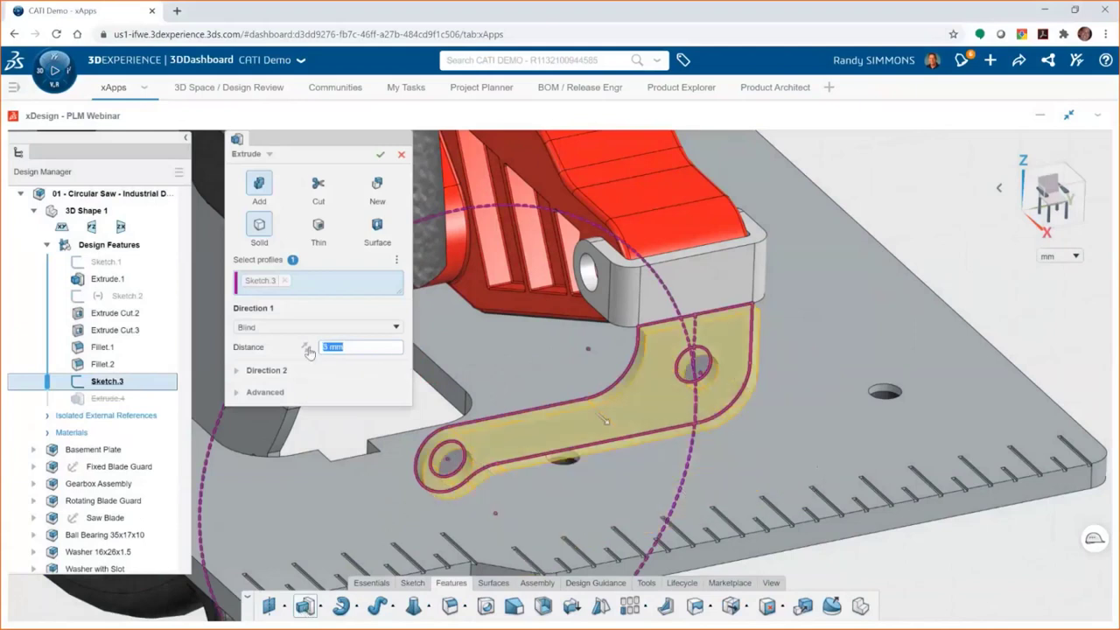
pyautogui.click(307, 348)
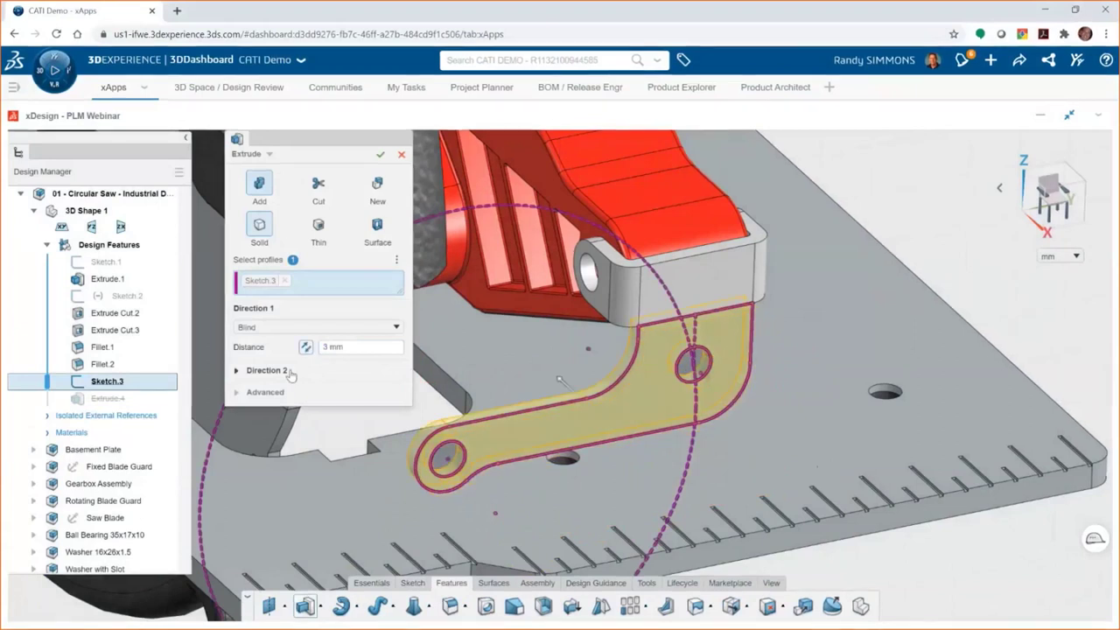
pyautogui.click(278, 392)
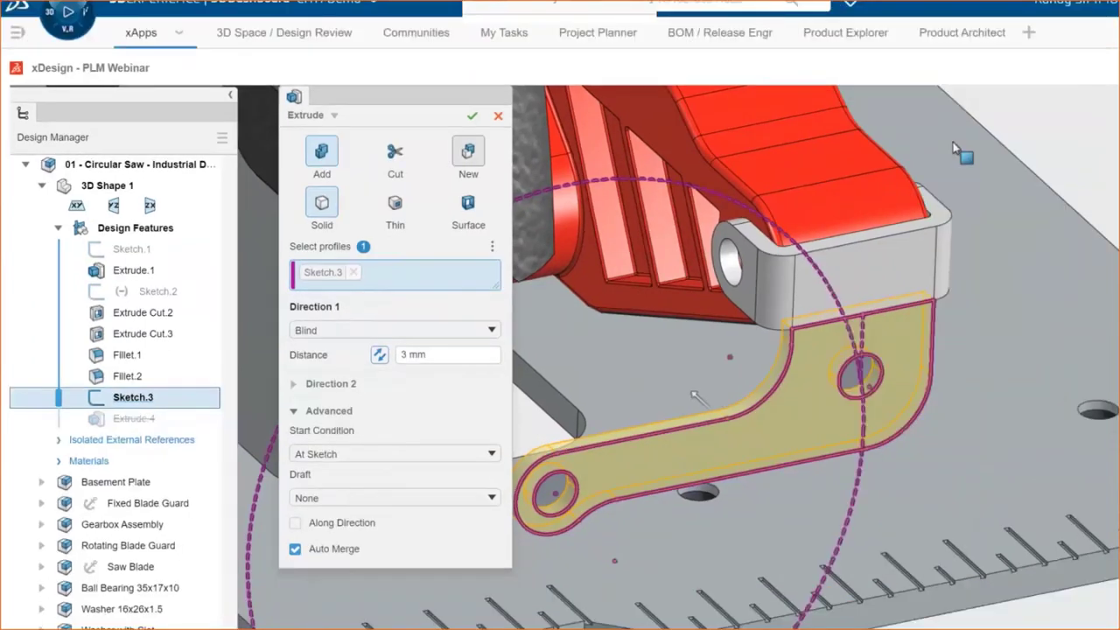
pyautogui.click(329, 410)
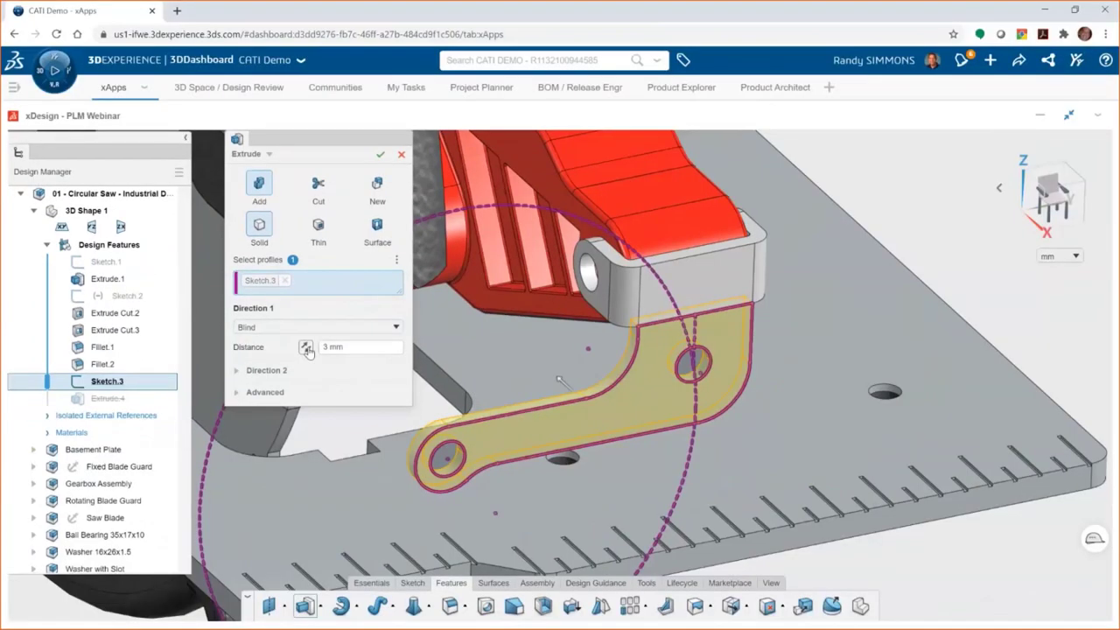
pyautogui.click(380, 154)
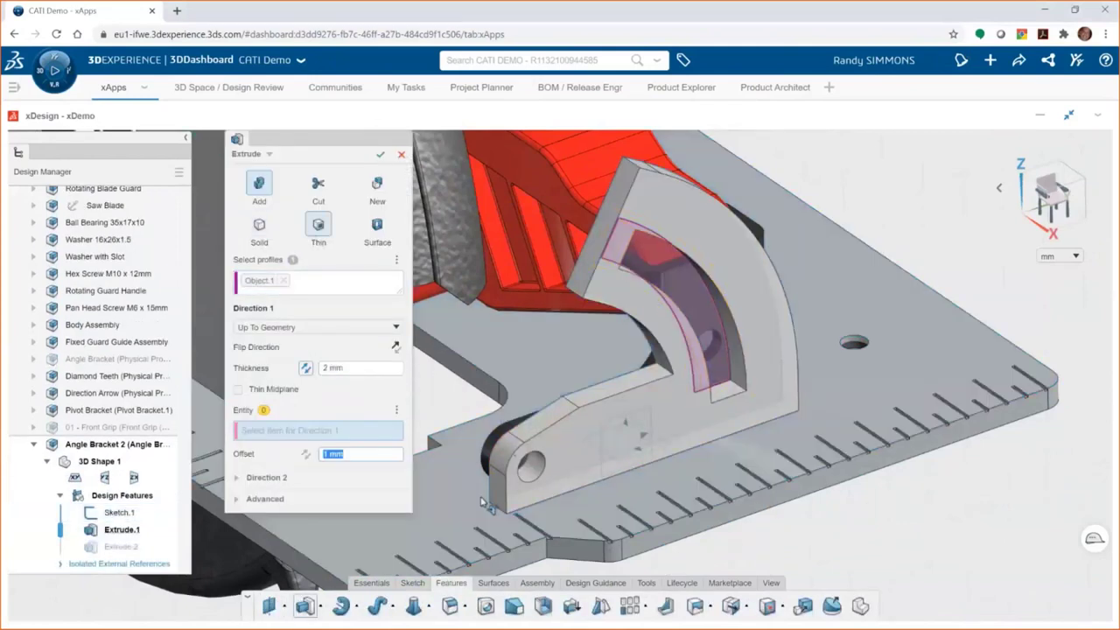
# - Add a 2 mm thick thin extrusion of the curved slot profile up to the bracket's front face with a 1 mm offset
pyautogui.click(484, 502)
pyautogui.click(333, 454)
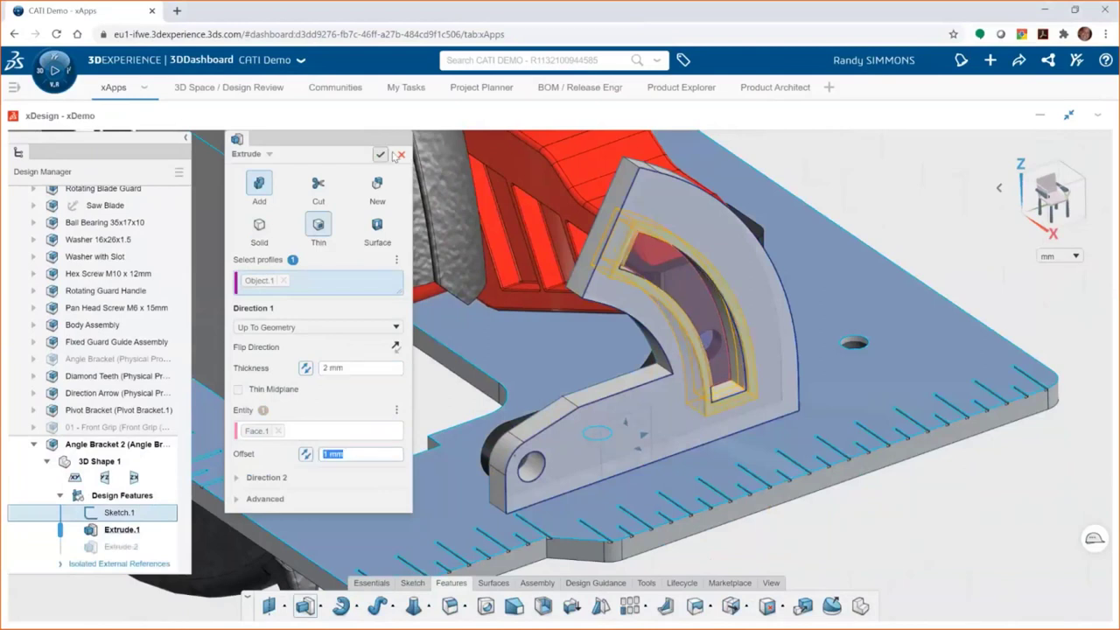
pyautogui.click(380, 155)
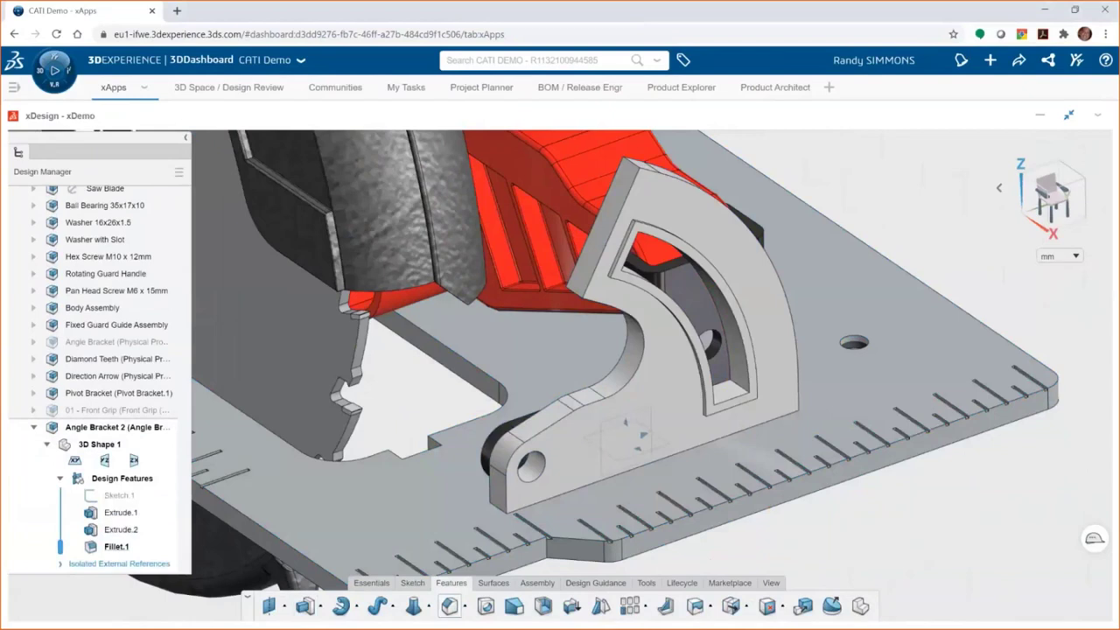
# - Chamfer the two end edges at the upper tip of the bracket's curved arm at 3 mm and 45 degrees
pyautogui.click(580, 299)
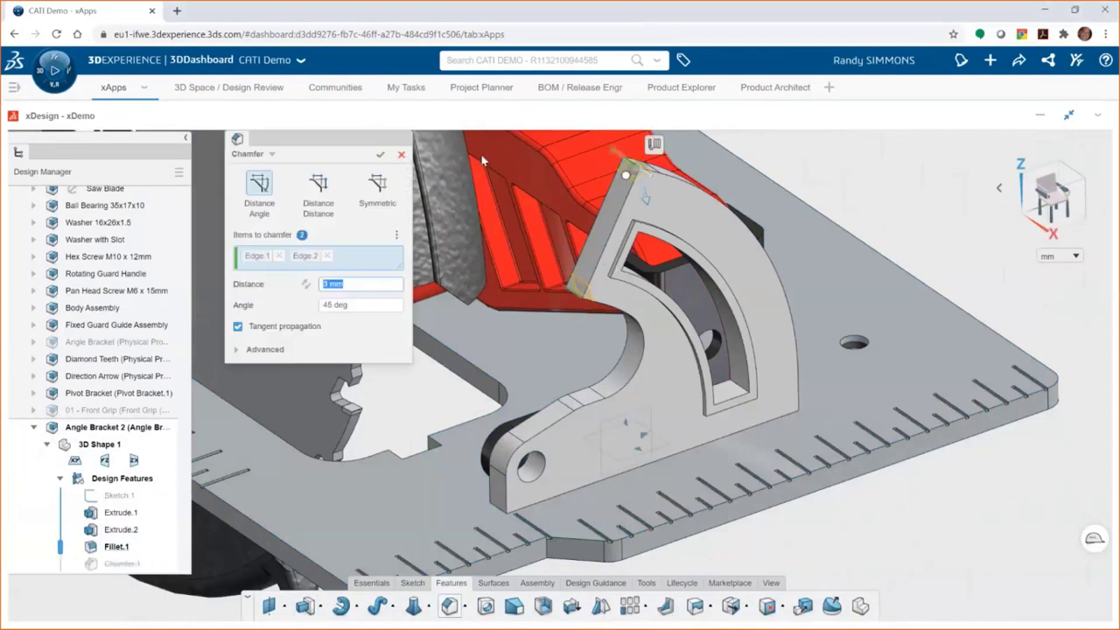
pyautogui.press('Return')
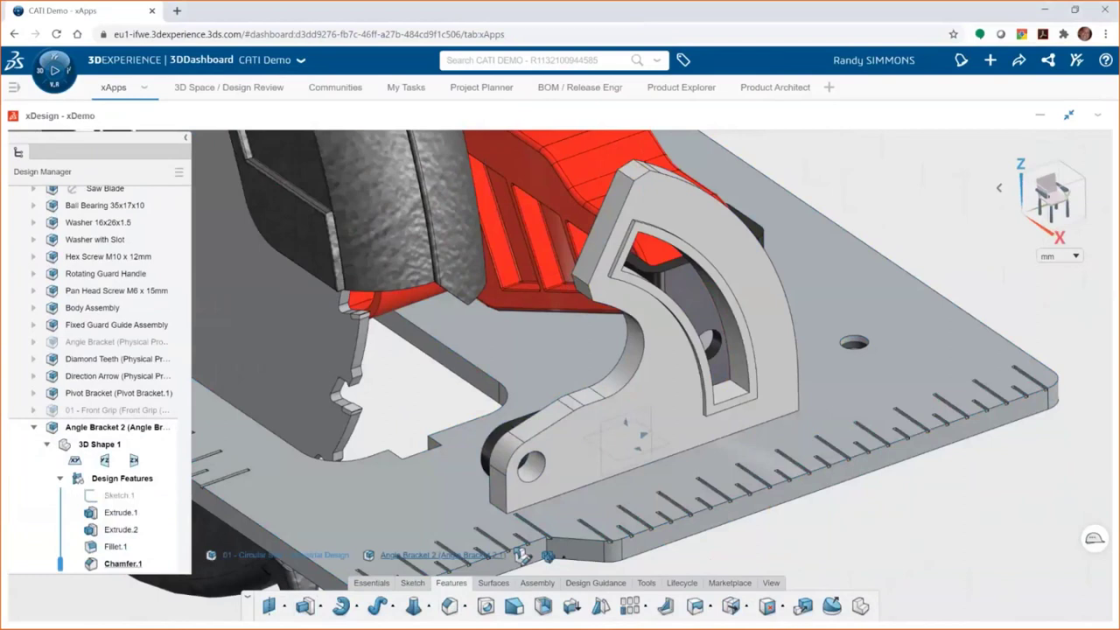
pyautogui.doubleClick(625, 174)
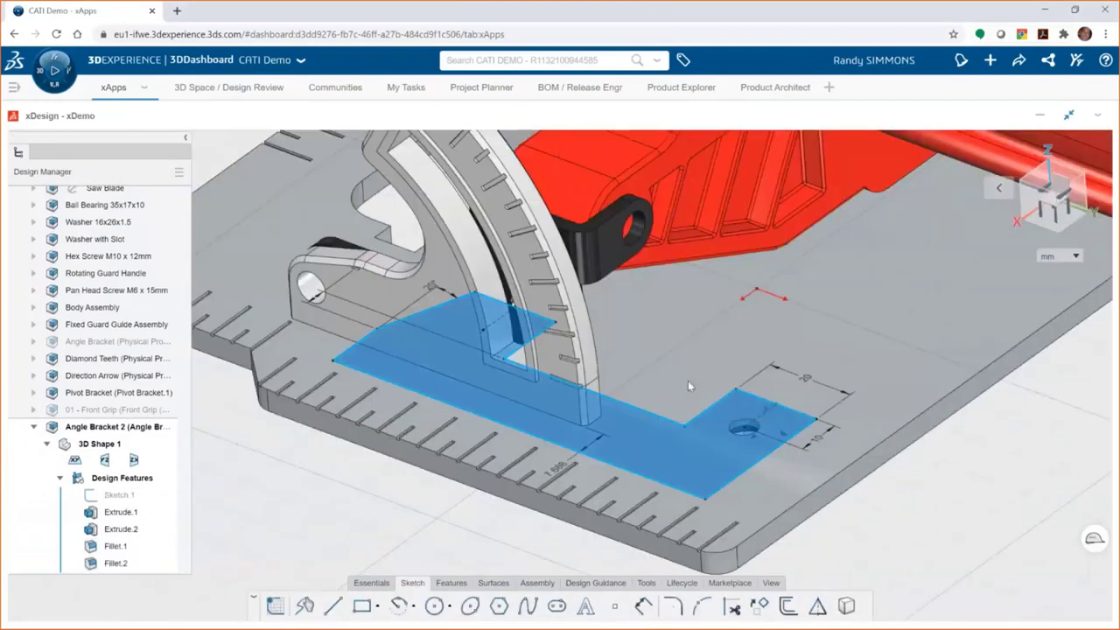
# - Extrude the base foot profile as an added solid, 6 mm blind, merged with the existing bracket body
pyautogui.click(688, 382)
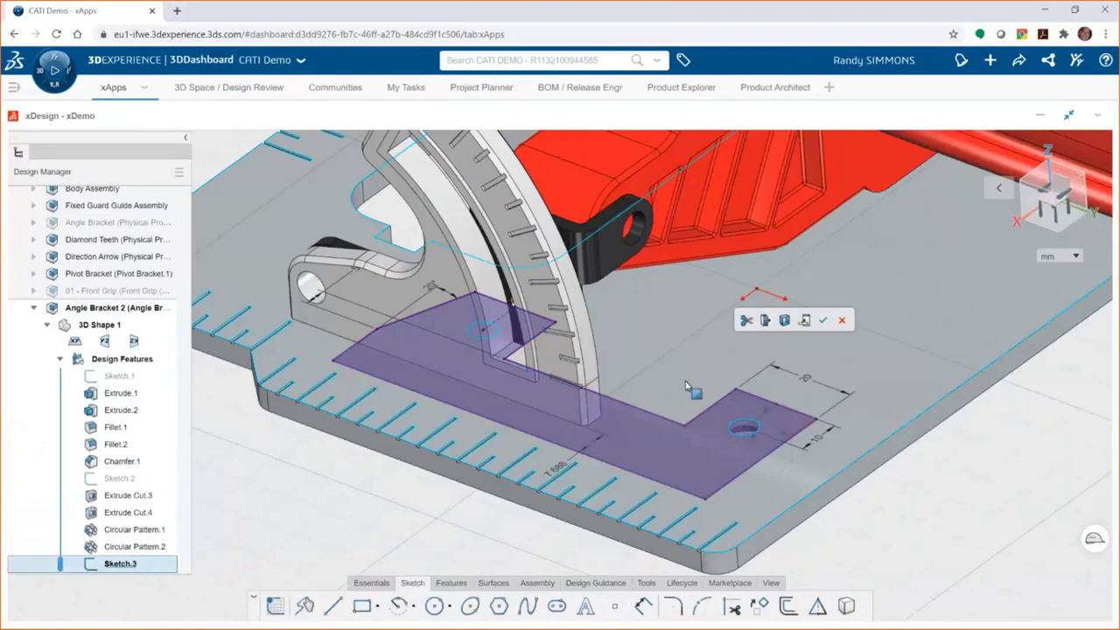
pyautogui.click(785, 320)
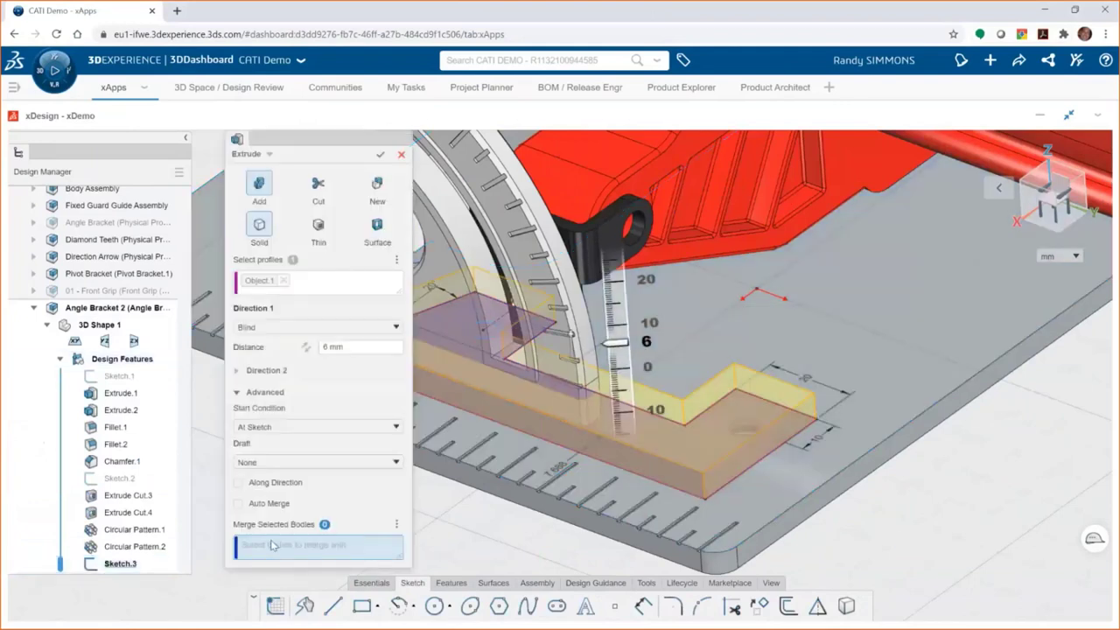
pyautogui.click(512, 262)
pyautogui.press('Return')
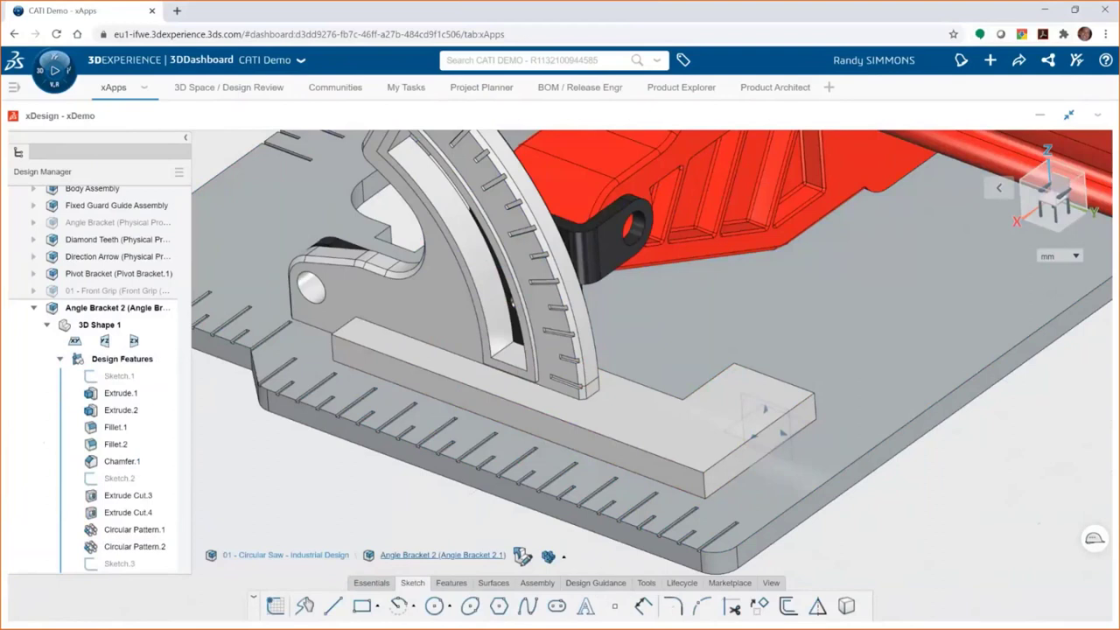
pyautogui.click(538, 583)
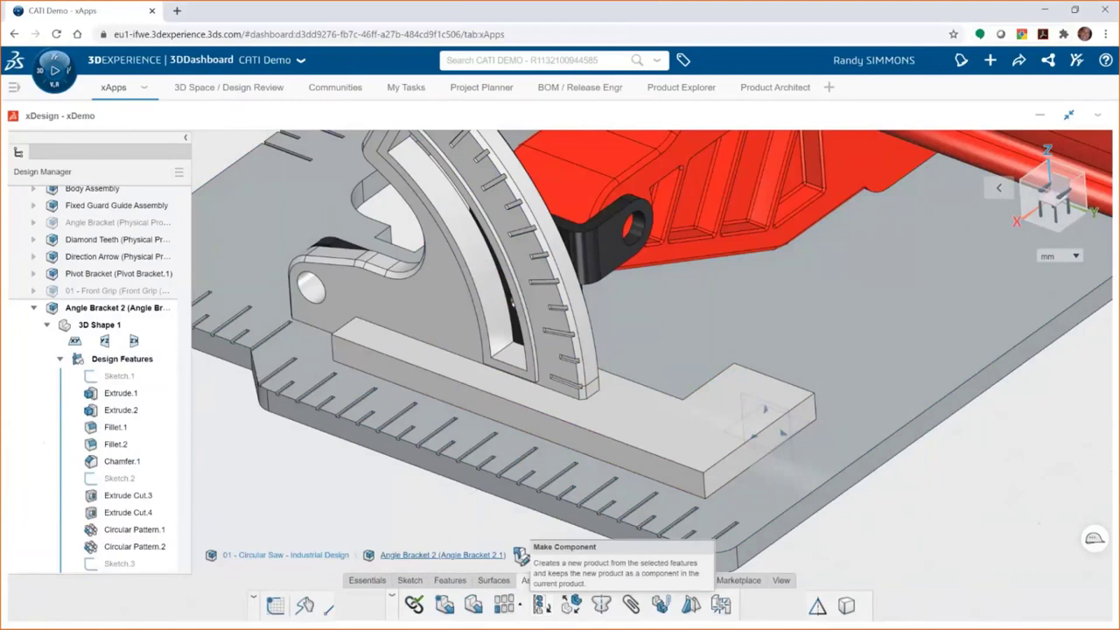
pyautogui.click(541, 604)
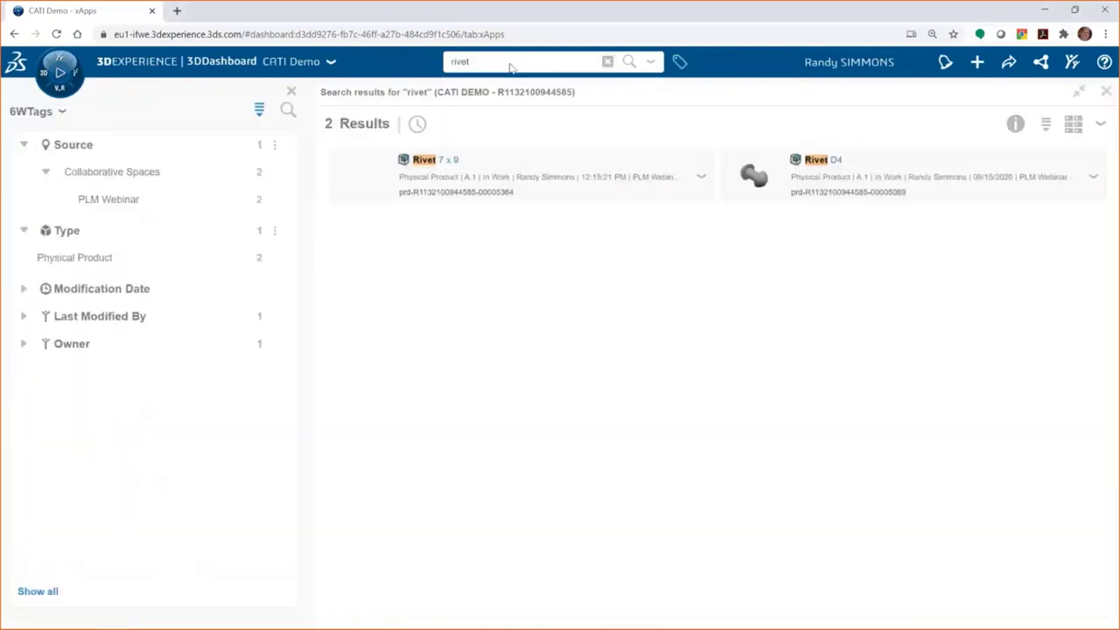
# - Insert Rivet 7 x 9 and mate it coincident with the angle bracket's face and concentric with the hole in its arm
pyautogui.click(475, 177)
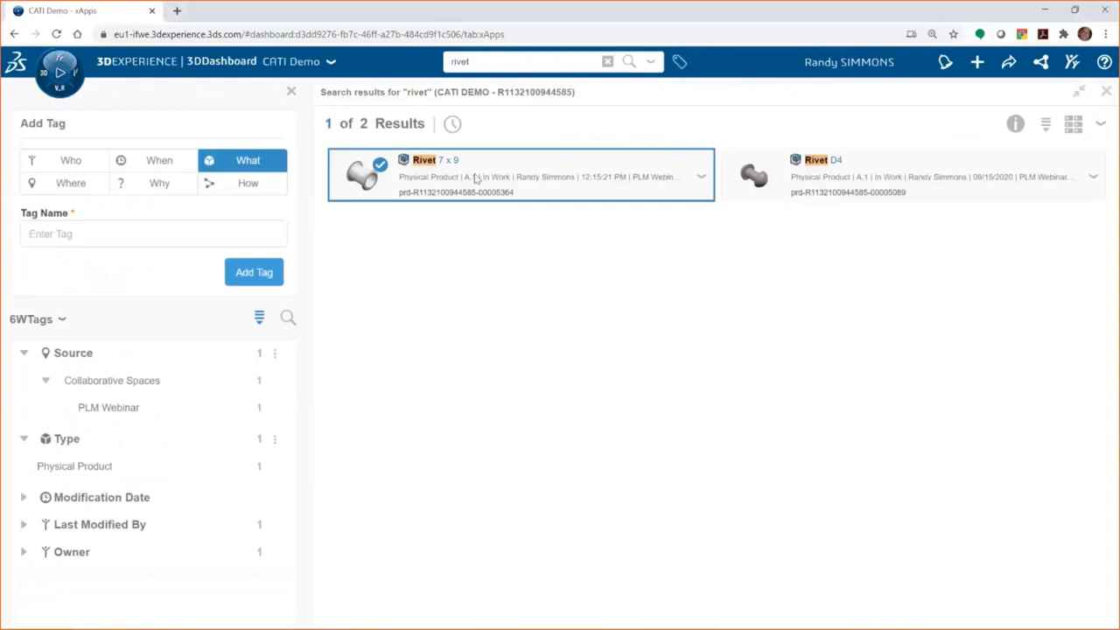
pyautogui.moveTo(475, 177); pyautogui.dragTo(423, 523)
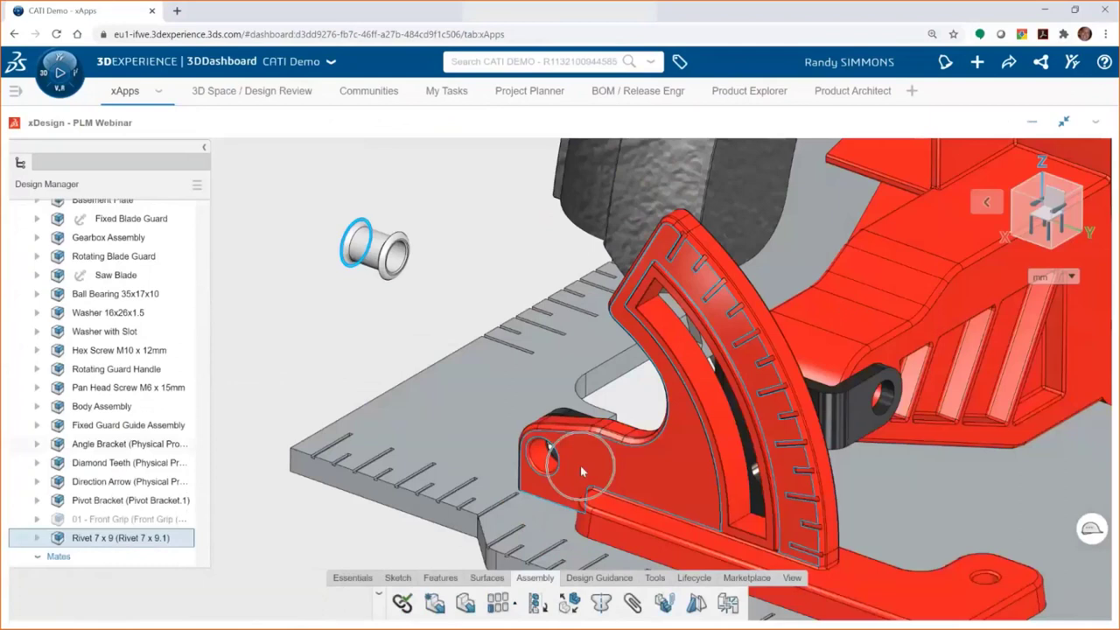
pyautogui.click(580, 465)
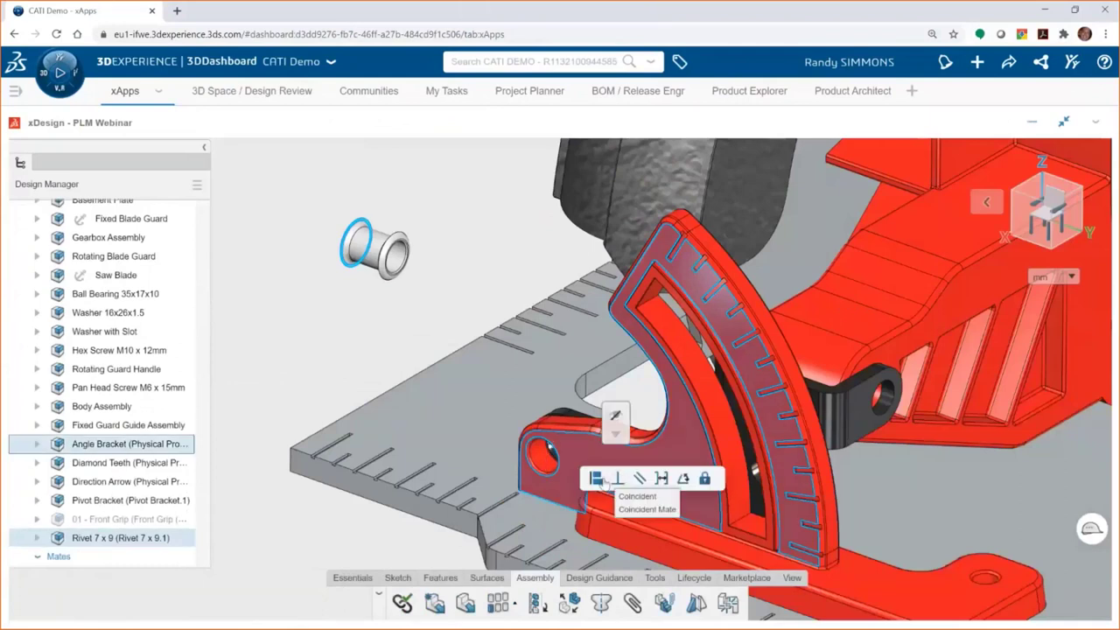
pyautogui.click(597, 479)
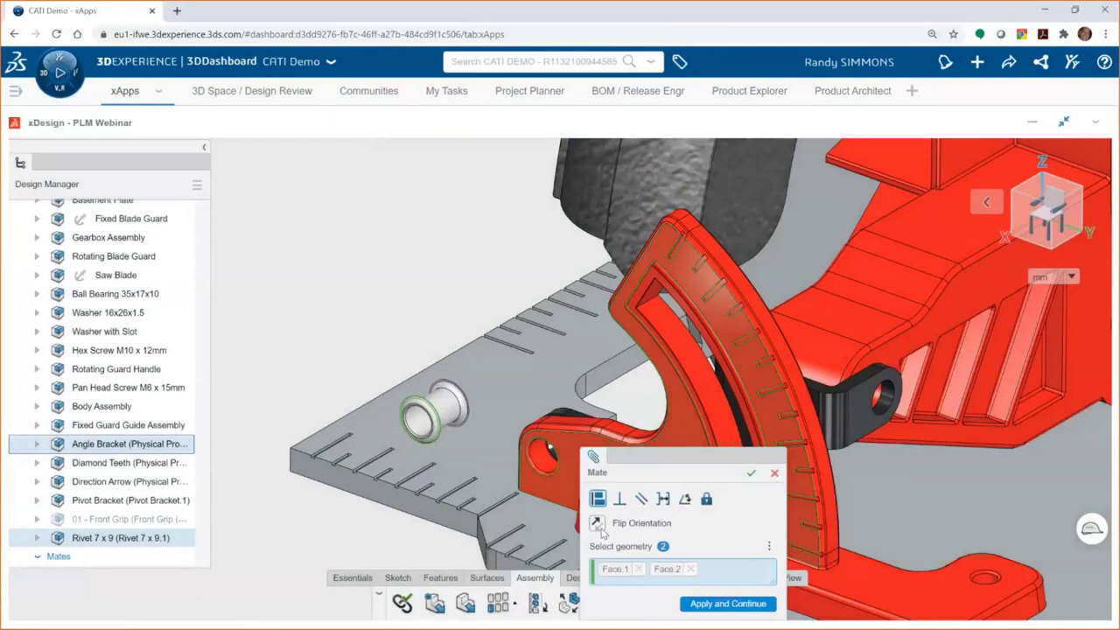
pyautogui.click(548, 444)
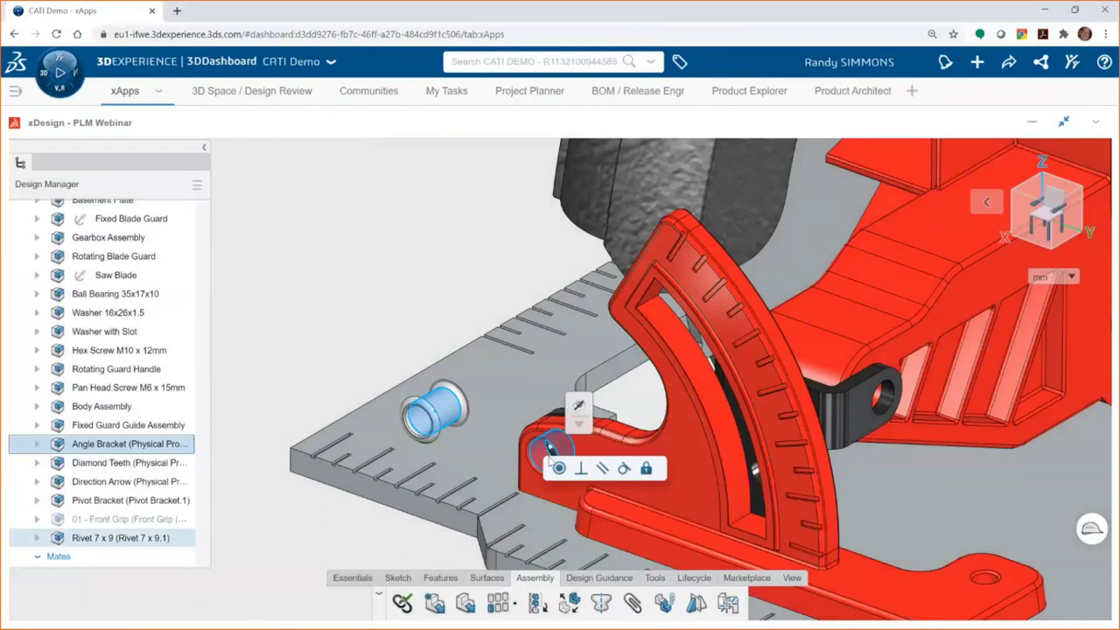
pyautogui.click(558, 468)
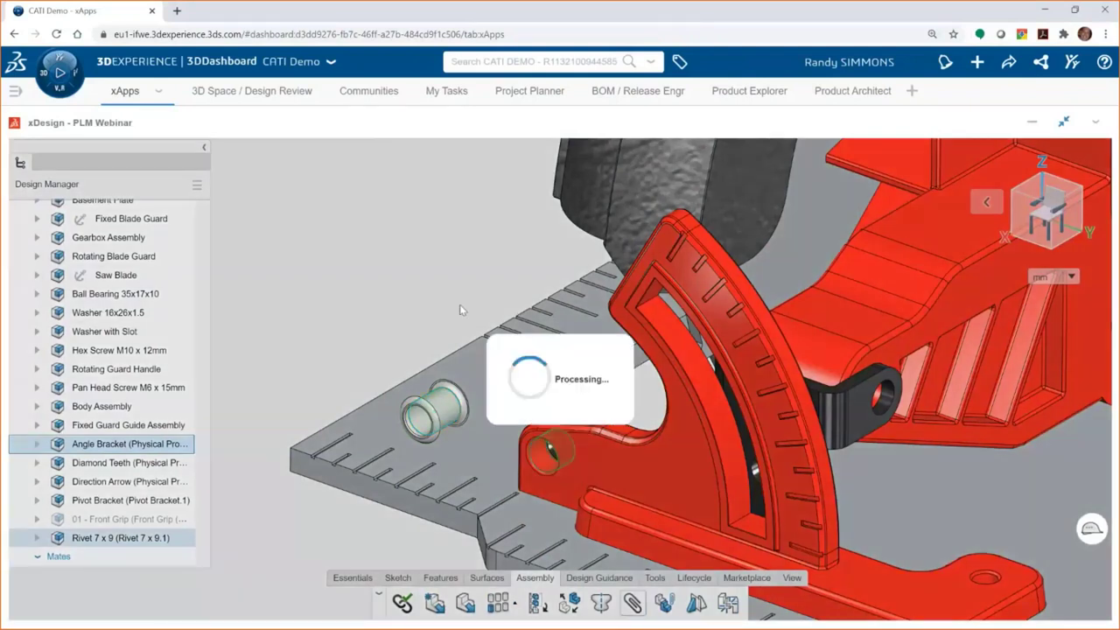
# - Search for "socket head" and insert Socket Head Cap Screw M6 x 40mm into the assembly
pyautogui.click(525, 61)
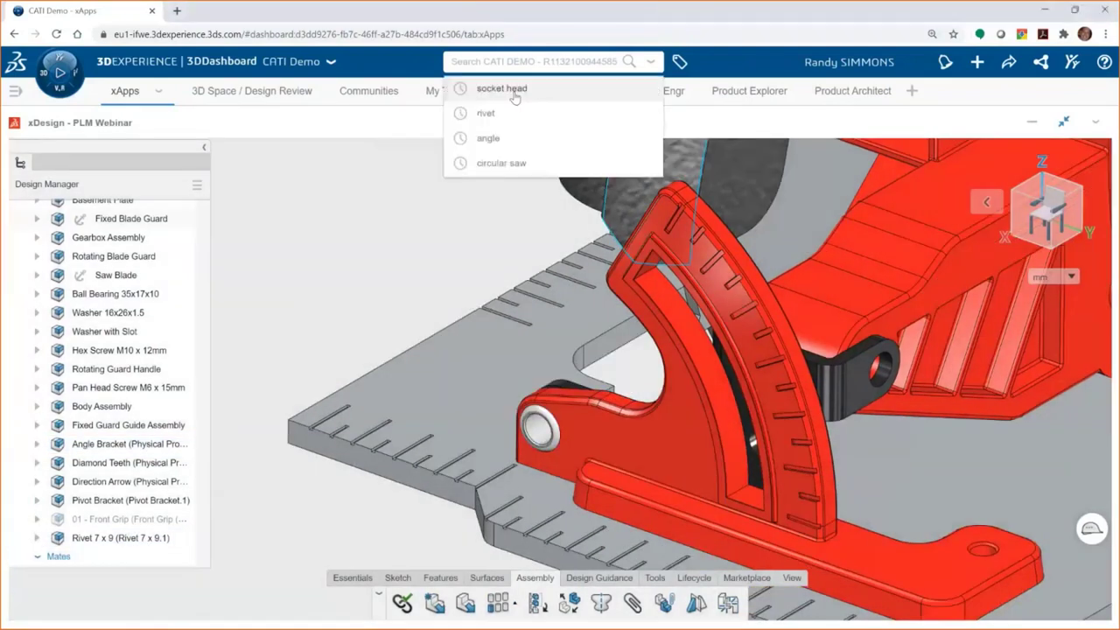
pyautogui.click(503, 88)
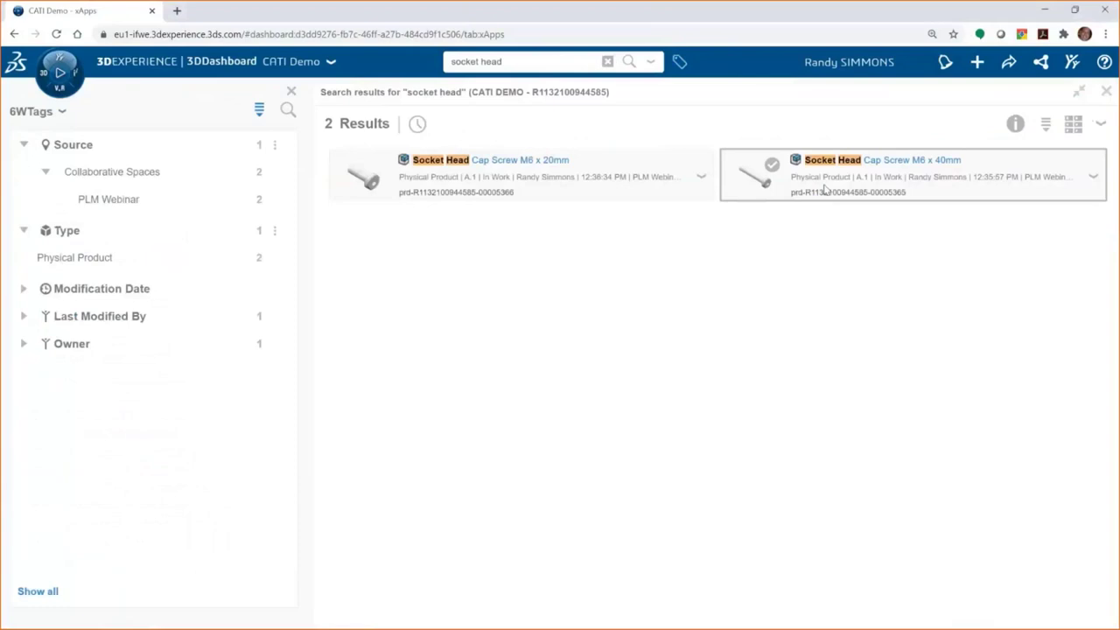
pyautogui.moveTo(824, 189); pyautogui.dragTo(398, 332)
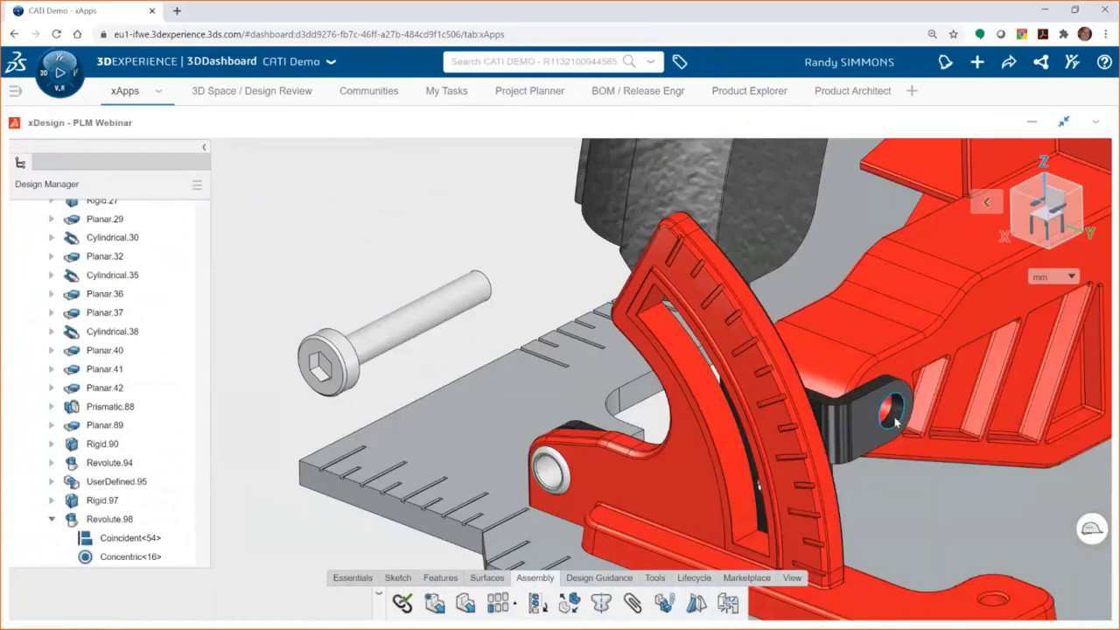
# - Mate the socket head screw's shank concentric with the pivot bracket's hole, with the orientation flipped
pyautogui.click(446, 307)
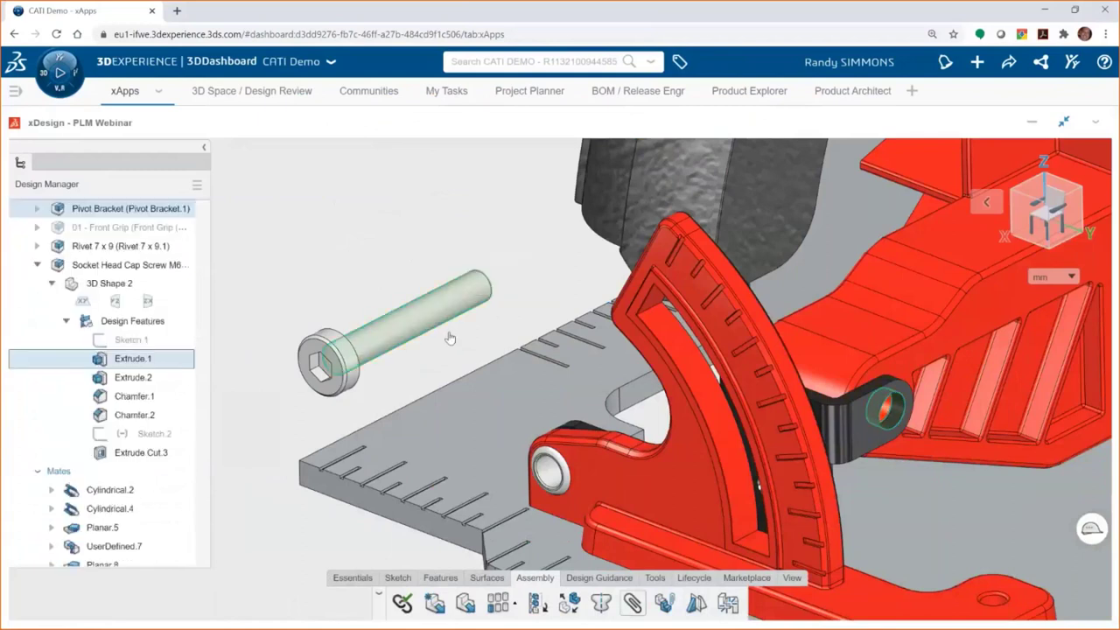
pyautogui.click(449, 337)
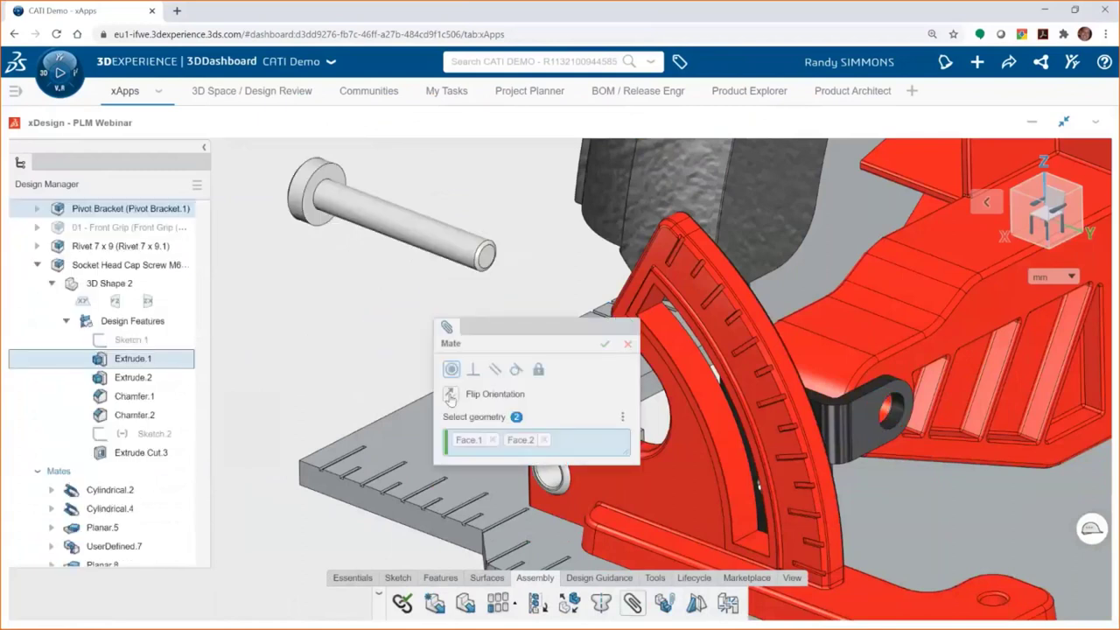
pyautogui.click(450, 395)
# - Mate the underside of the socket head screw's head coincident with the pivot bracket's outer face
pyautogui.click(490, 255)
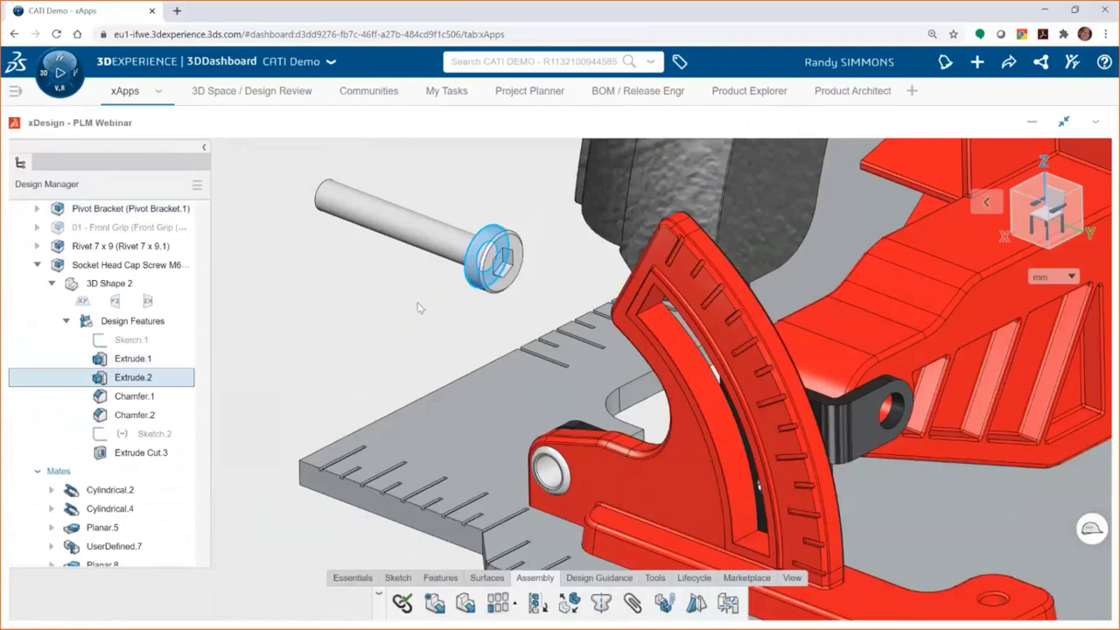
pyautogui.click(893, 418)
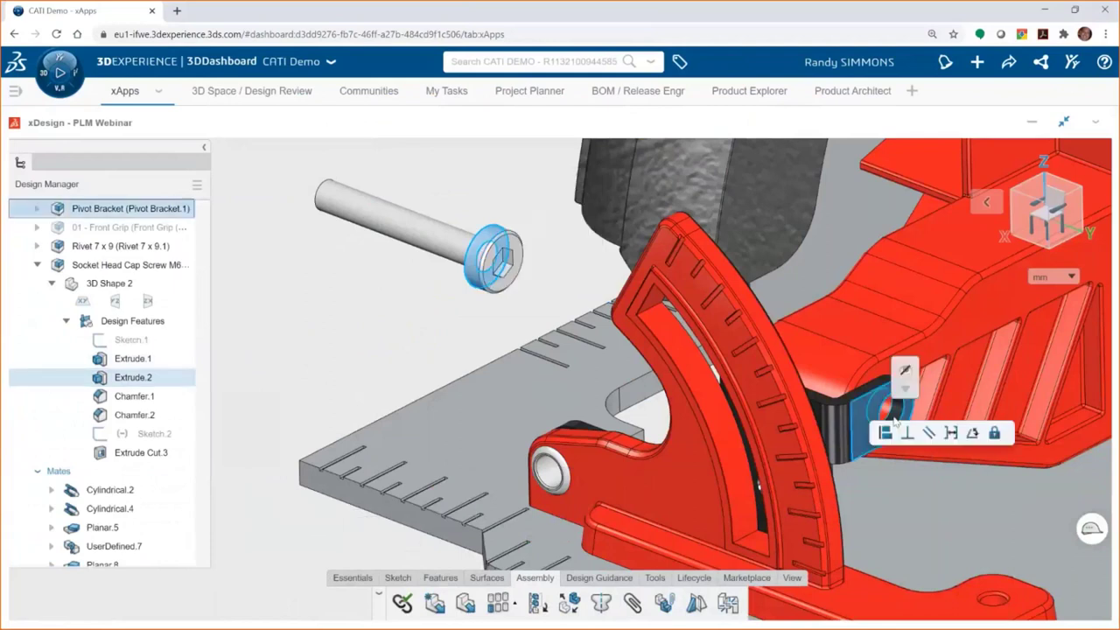
pyautogui.click(885, 433)
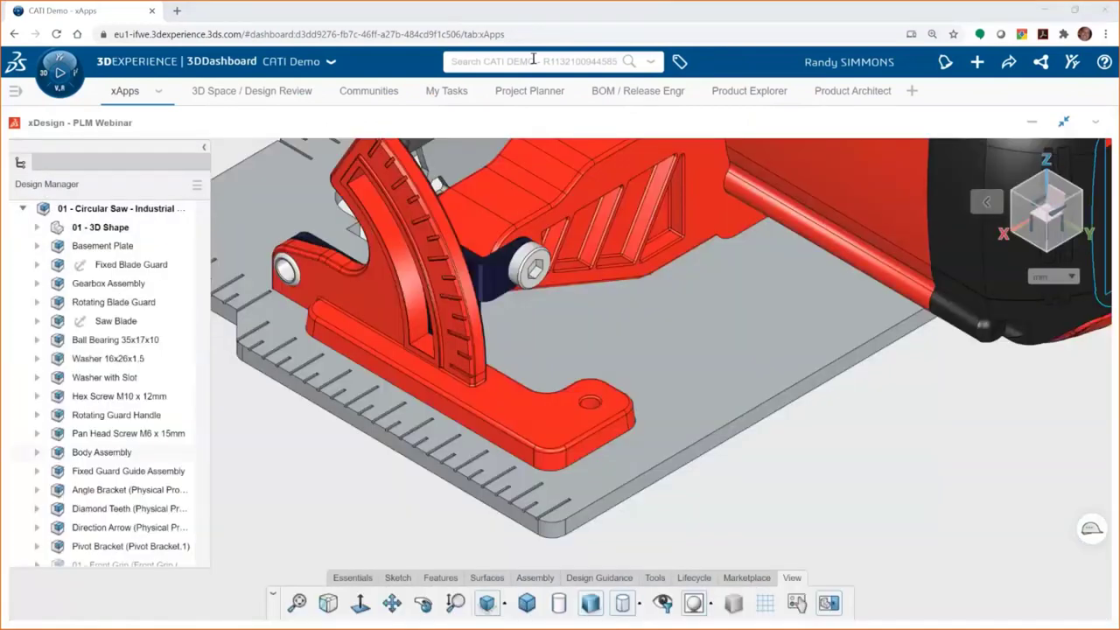
# - Search for "flat head" and insert Flat Head Cap Screw M6 x 15mm into the assembly
pyautogui.write('flat head')
pyautogui.press('Return')
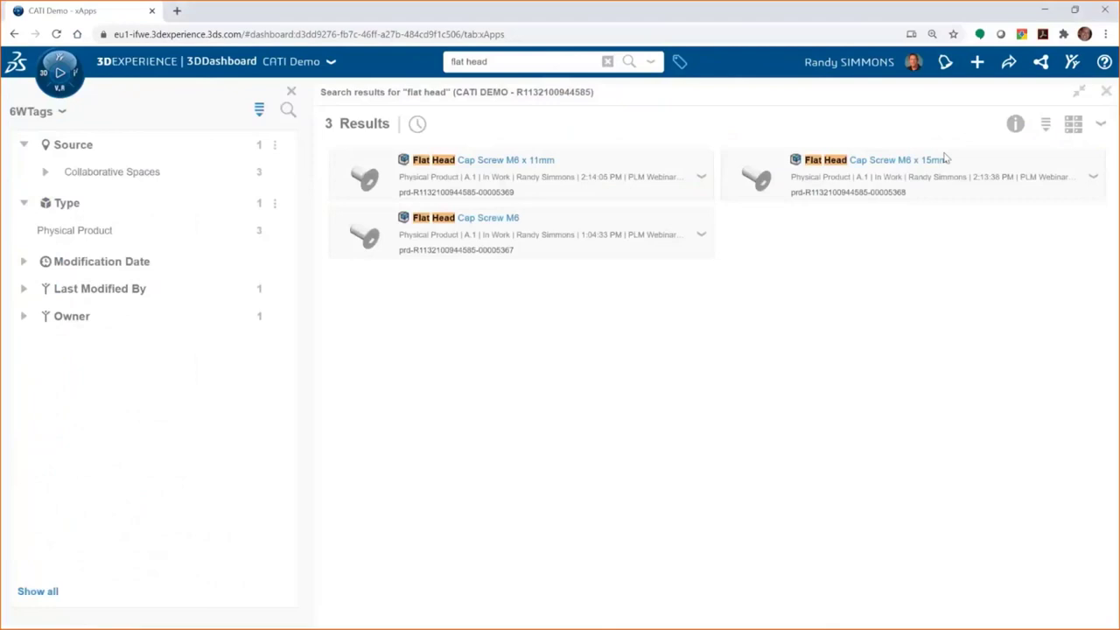
pyautogui.moveTo(945, 159); pyautogui.dragTo(533, 321)
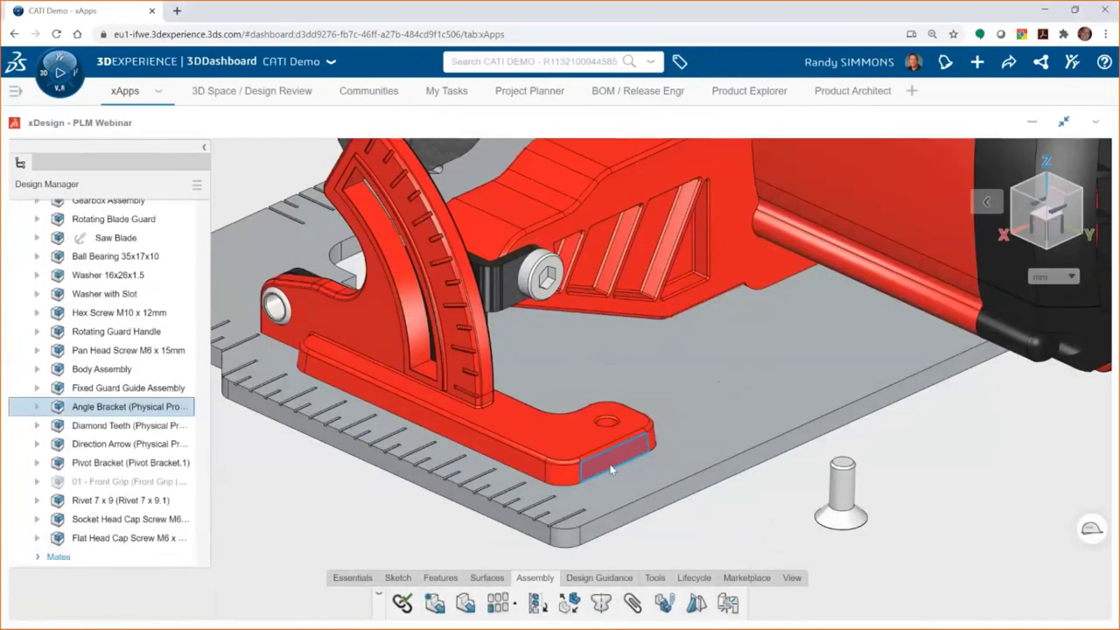
# - Mate the flat head screw's conical face tangent to the hidden countersink face of the basement plate under the angle bracket
pyautogui.click(611, 469)
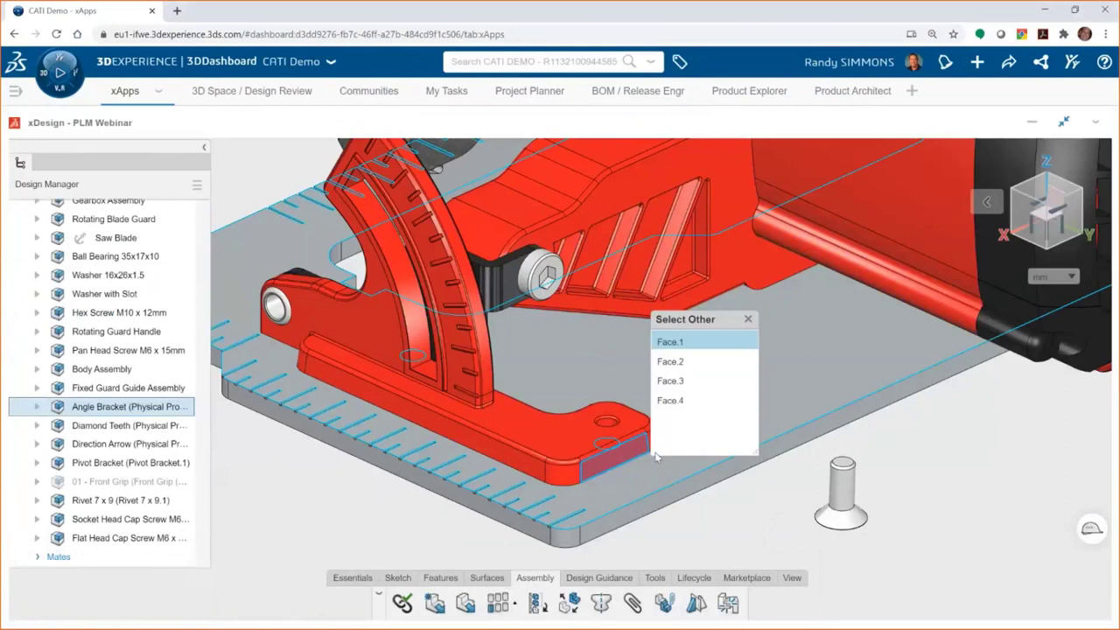
pyautogui.click(679, 377)
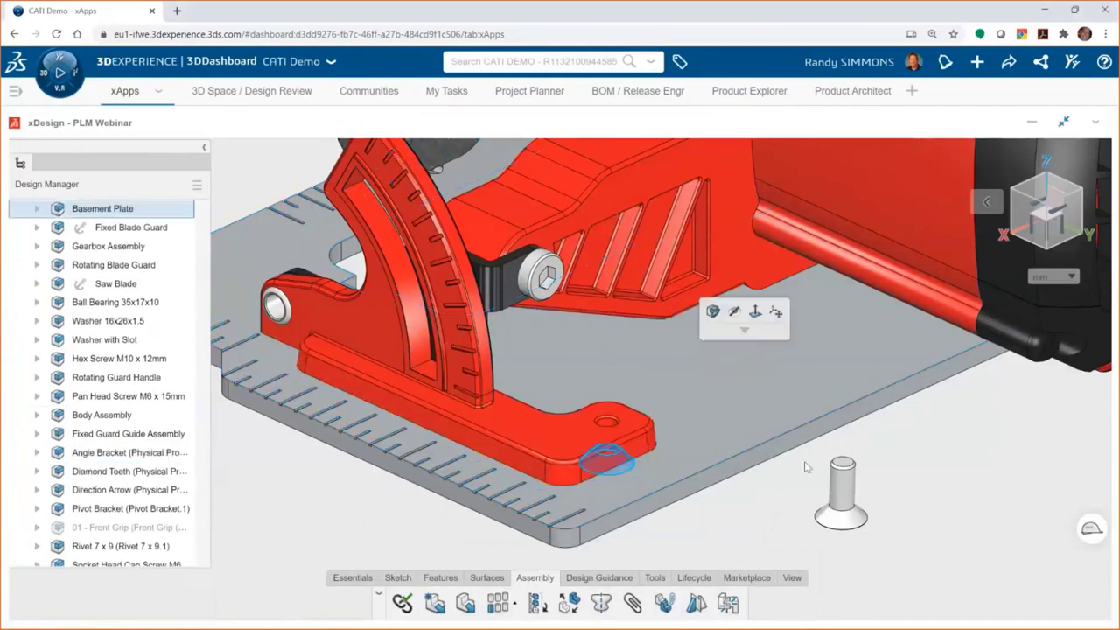
pyautogui.click(840, 525)
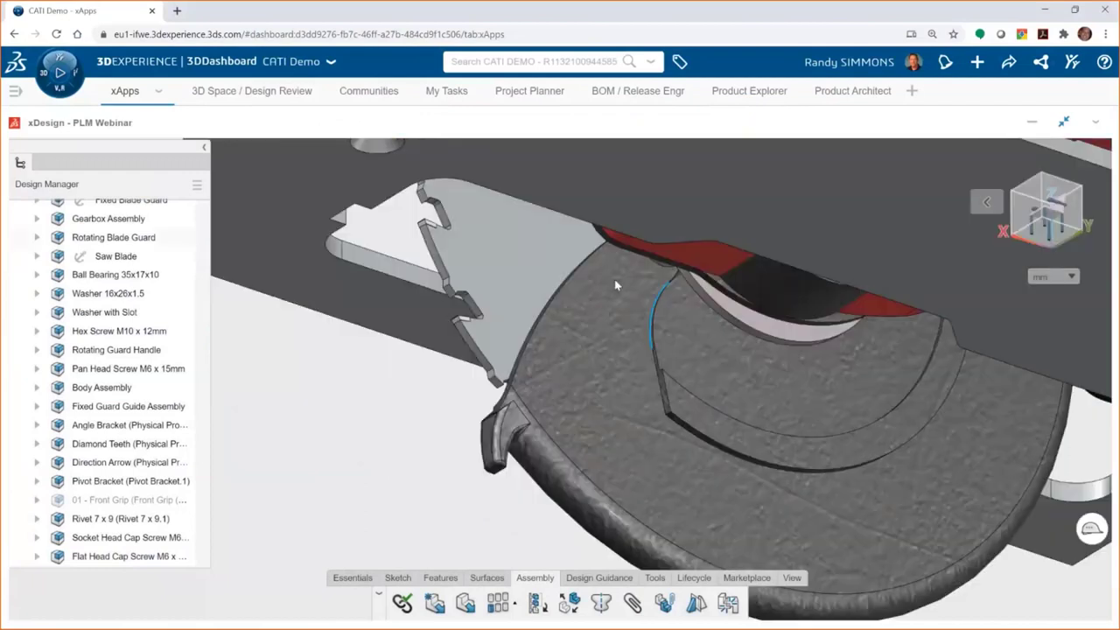
# - Copy the flat head screw with its tangent mate to the other countersunk hole in the basement plate
pyautogui.click(90, 557)
pyautogui.rightClick(90, 559)
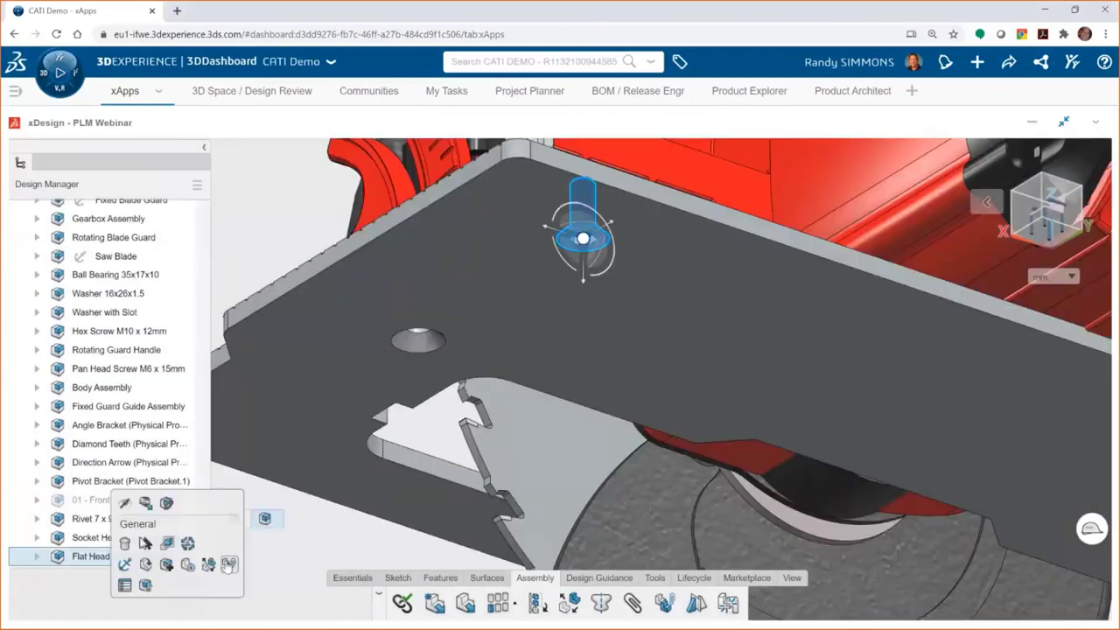
pyautogui.click(227, 565)
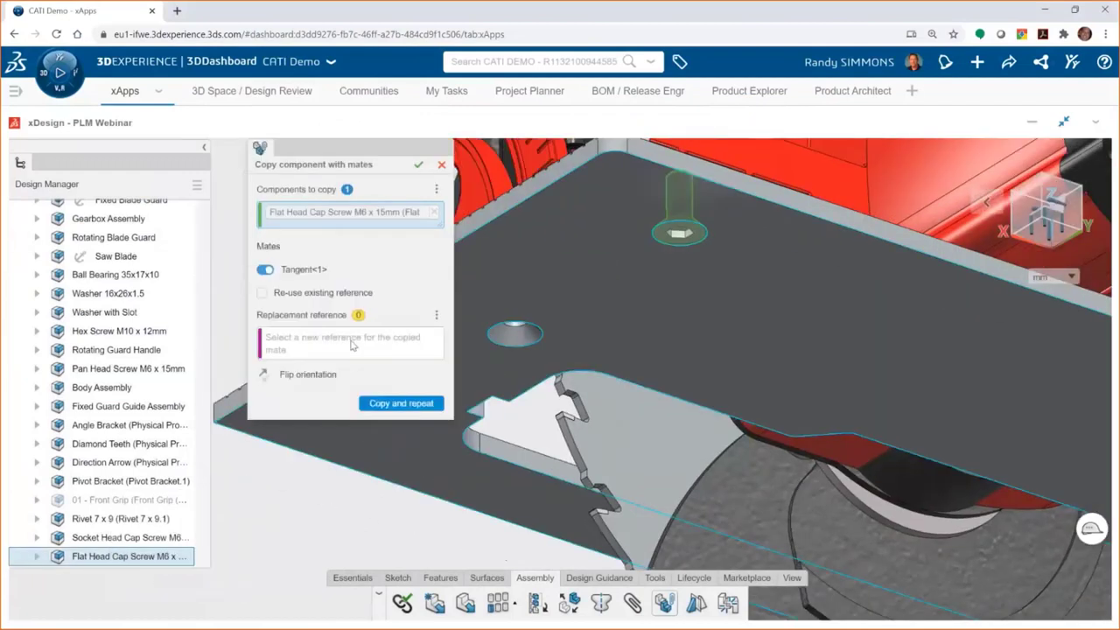
pyautogui.click(514, 334)
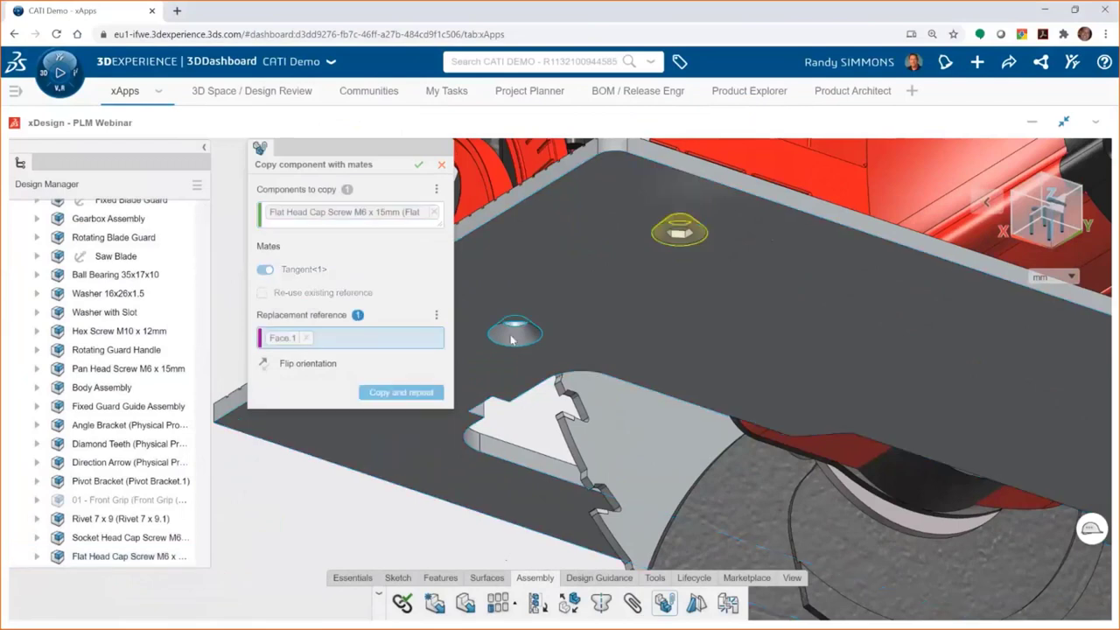
pyautogui.click(419, 166)
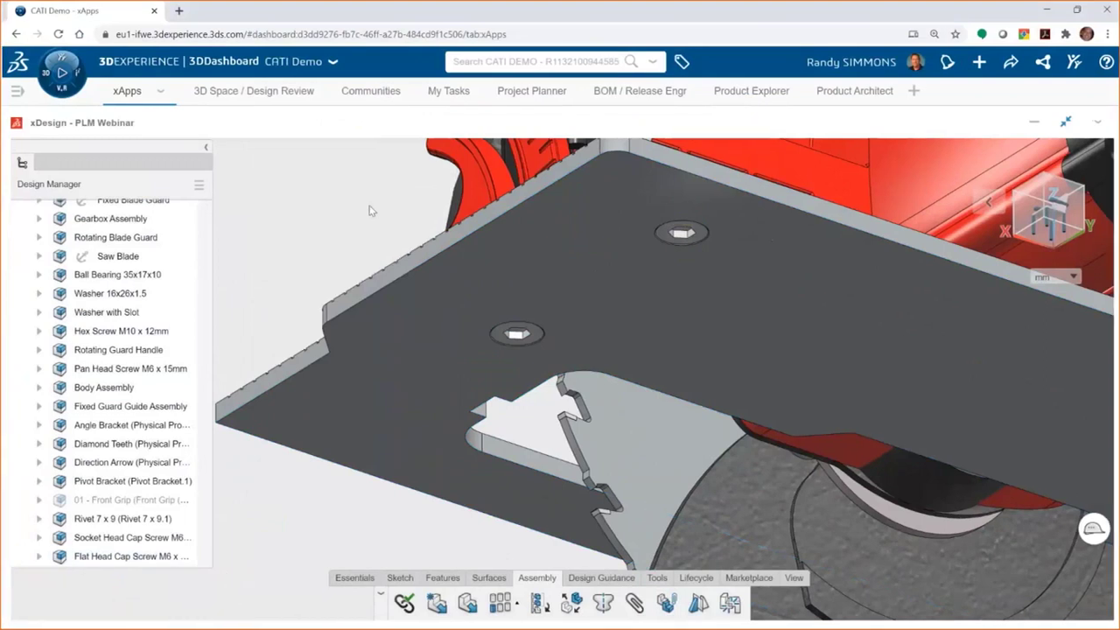
# - Replace all instances of Flat Head Cap Screw M6 x 15mm under the angle bracket with Flat Head Cap Screw M6 x 11mm
pyautogui.moveTo(370, 210); pyautogui.dragTo(850, 546, button='middle')
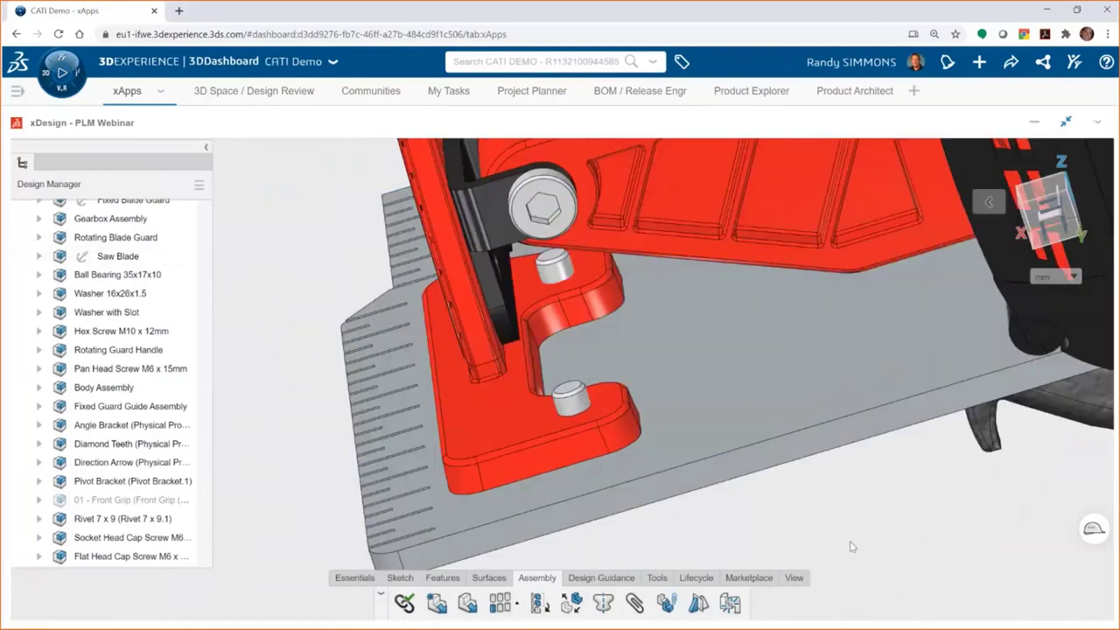
pyautogui.click(570, 401)
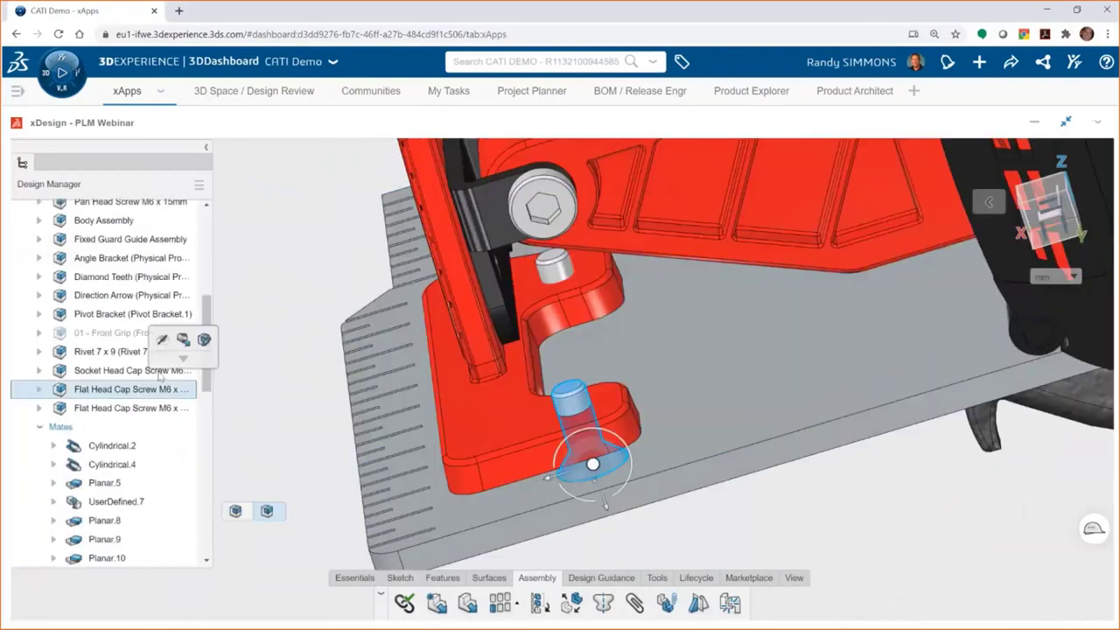
pyautogui.moveTo(183, 358)
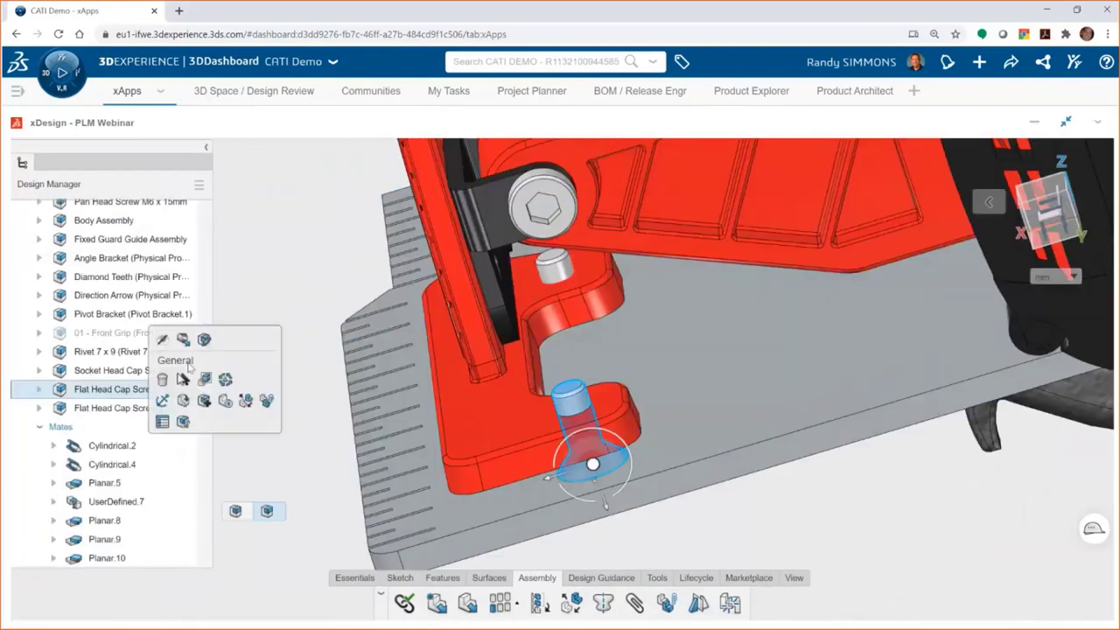
pyautogui.click(246, 401)
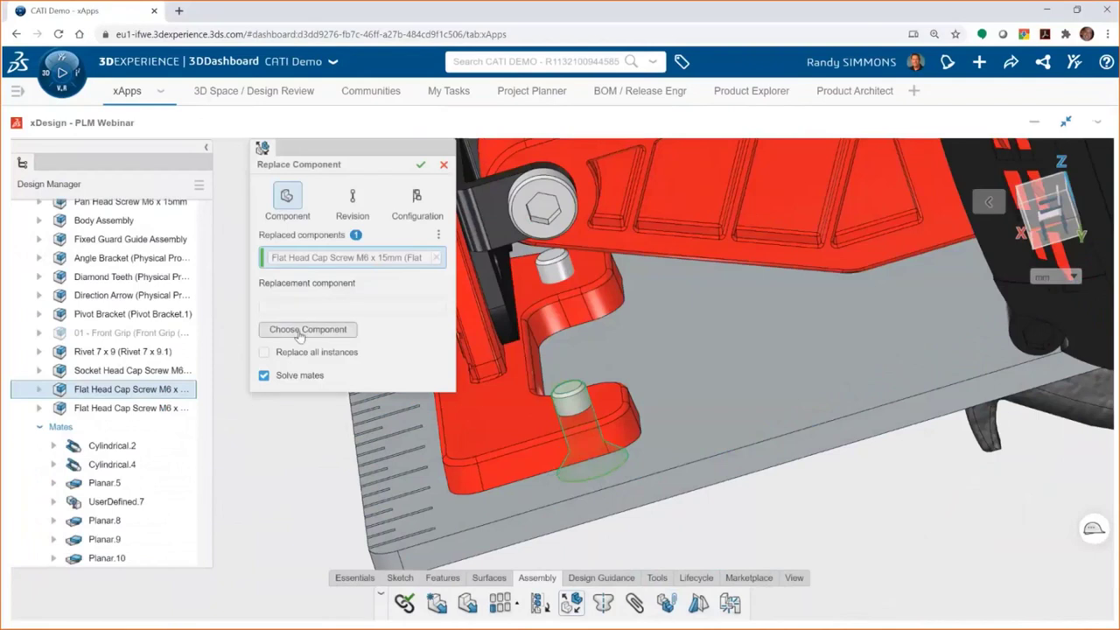
pyautogui.click(300, 332)
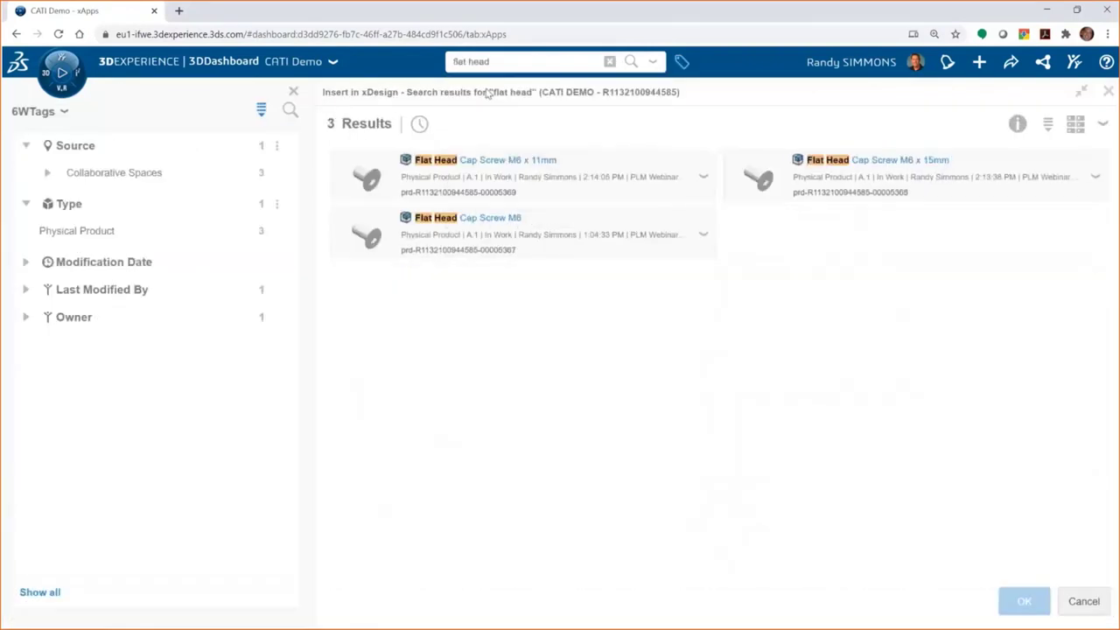
pyautogui.click(569, 175)
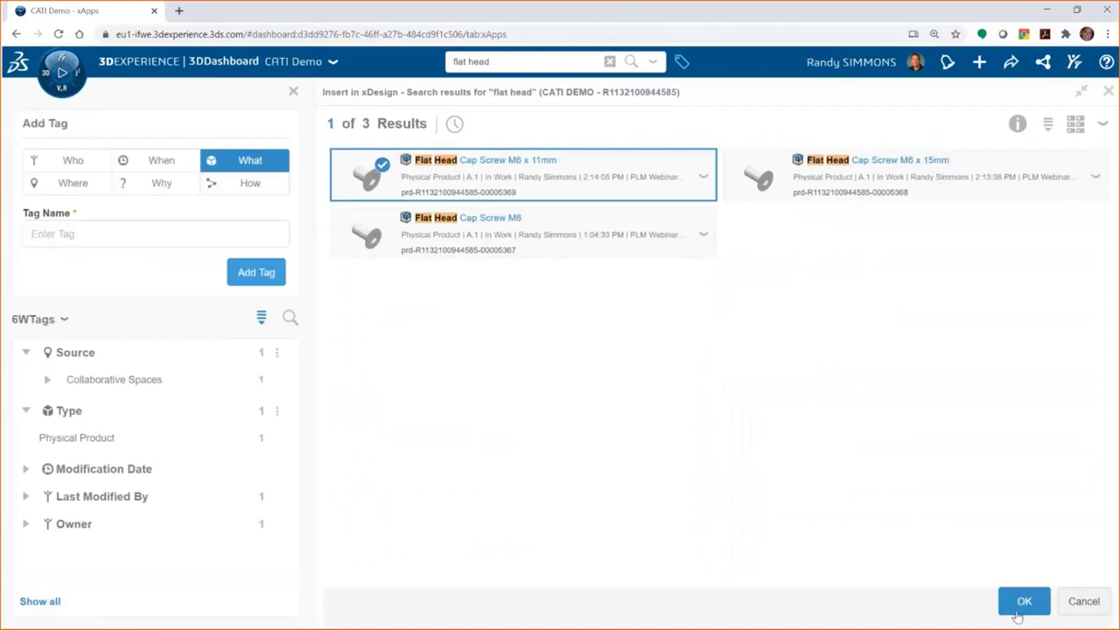
pyautogui.click(1021, 608)
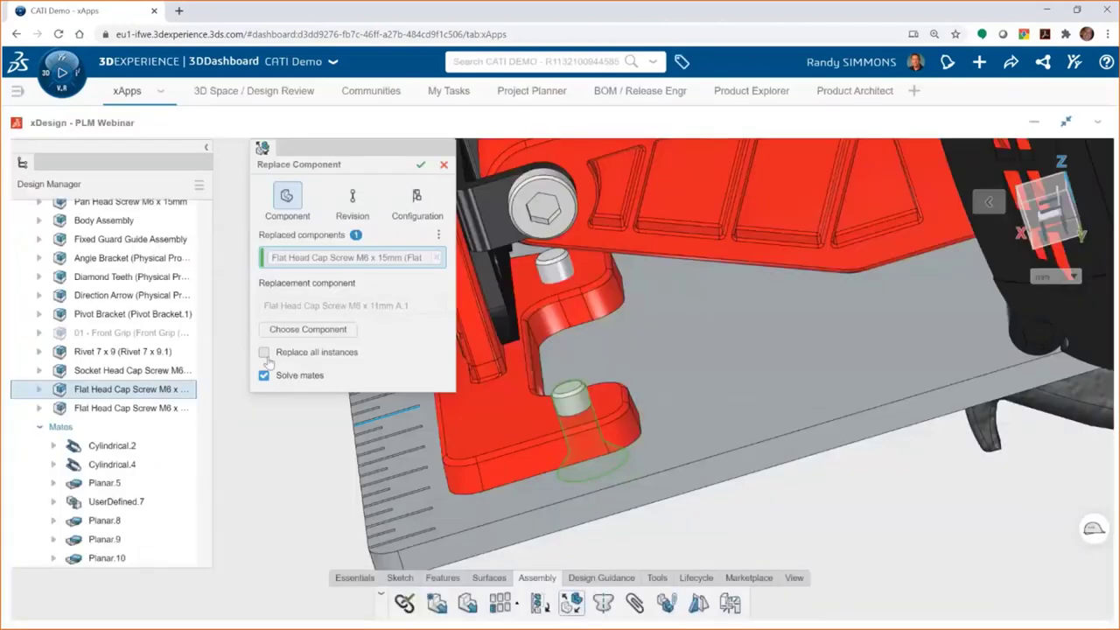
pyautogui.click(264, 353)
pyautogui.click(421, 166)
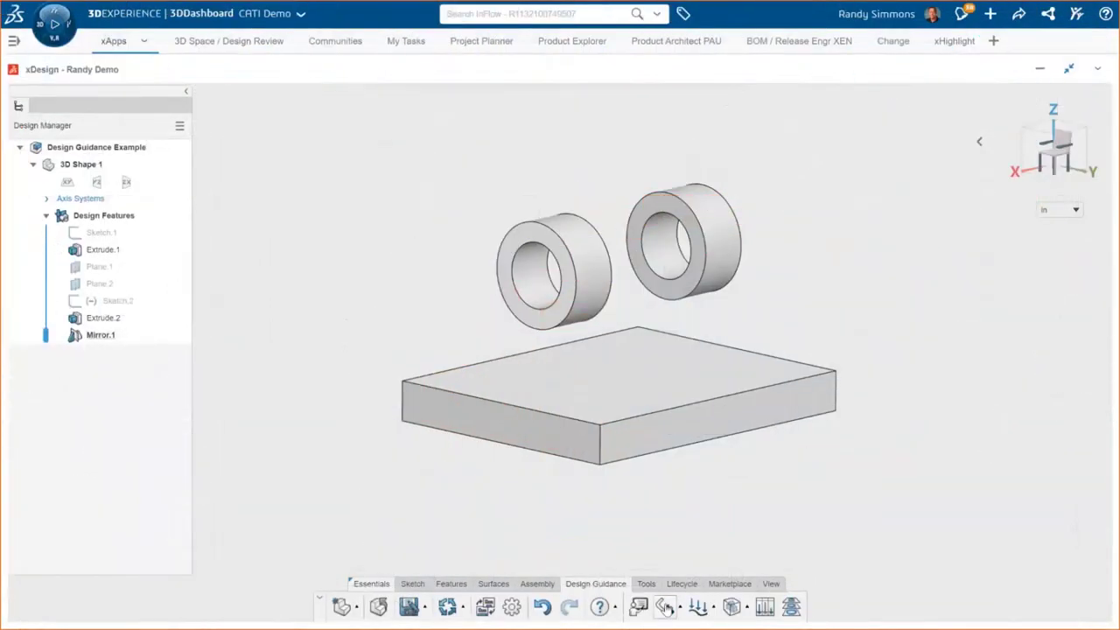
# - Apply a clamp to the underside of the base plate in the Design Guidance Example model
pyautogui.click(665, 606)
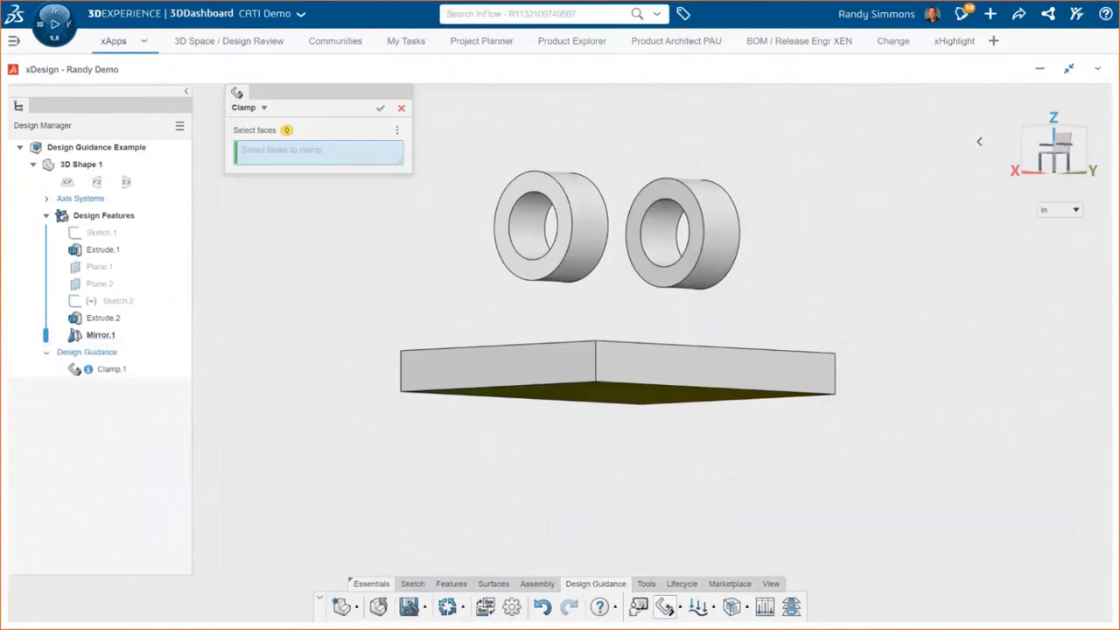
pyautogui.click(643, 342)
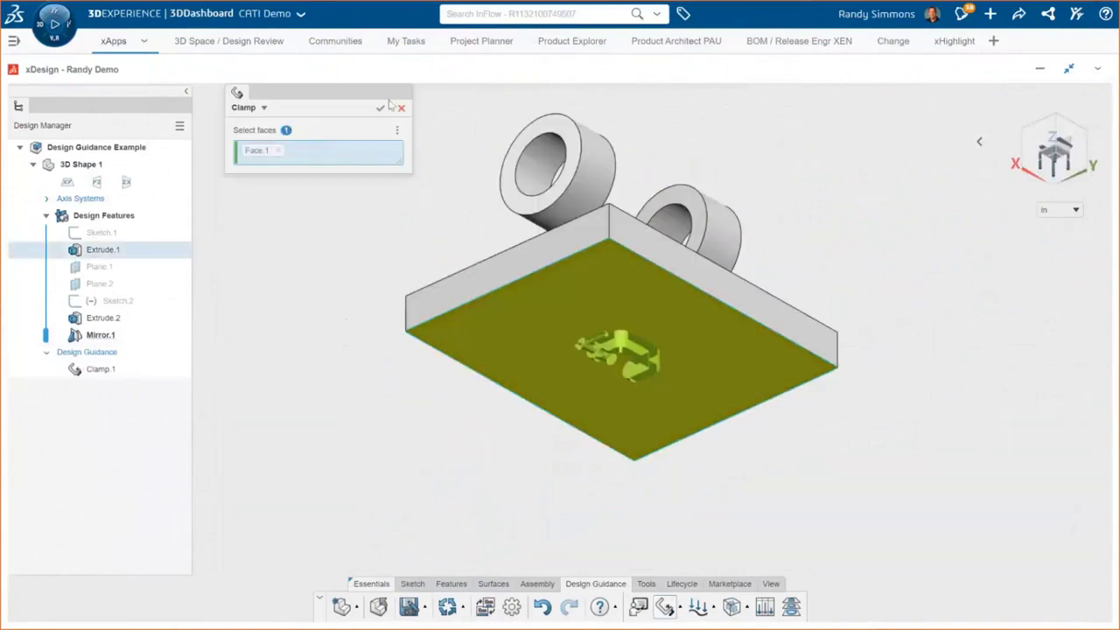
pyautogui.click(381, 106)
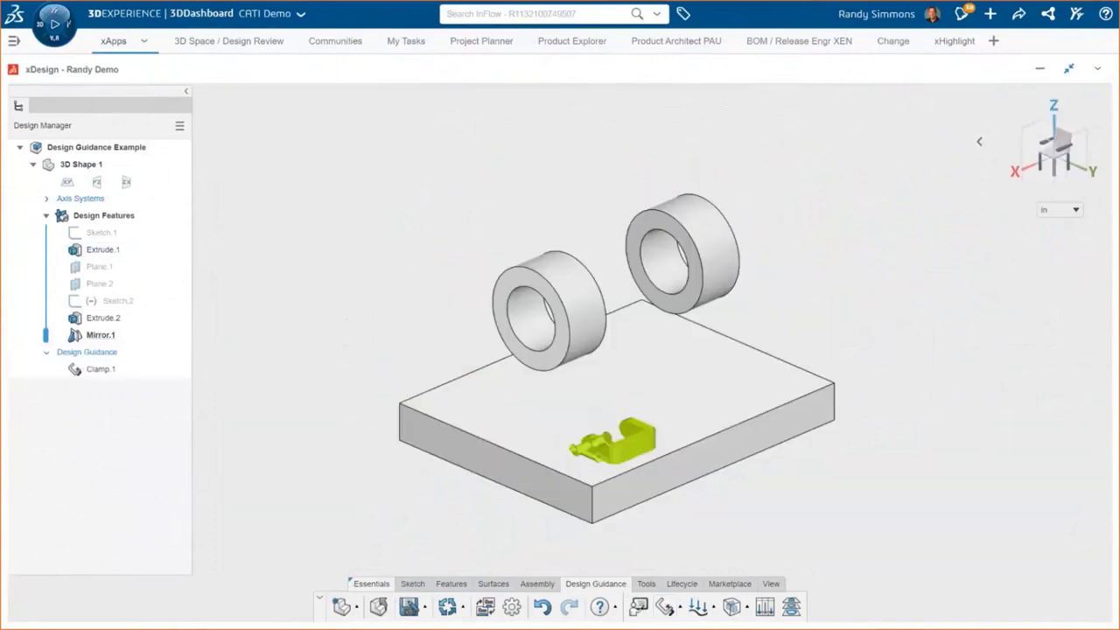
# - Apply a distributed force of 600 N (average weight of adult human) to both ring bores, using the base plate's side as direction reference
pyautogui.click(698, 613)
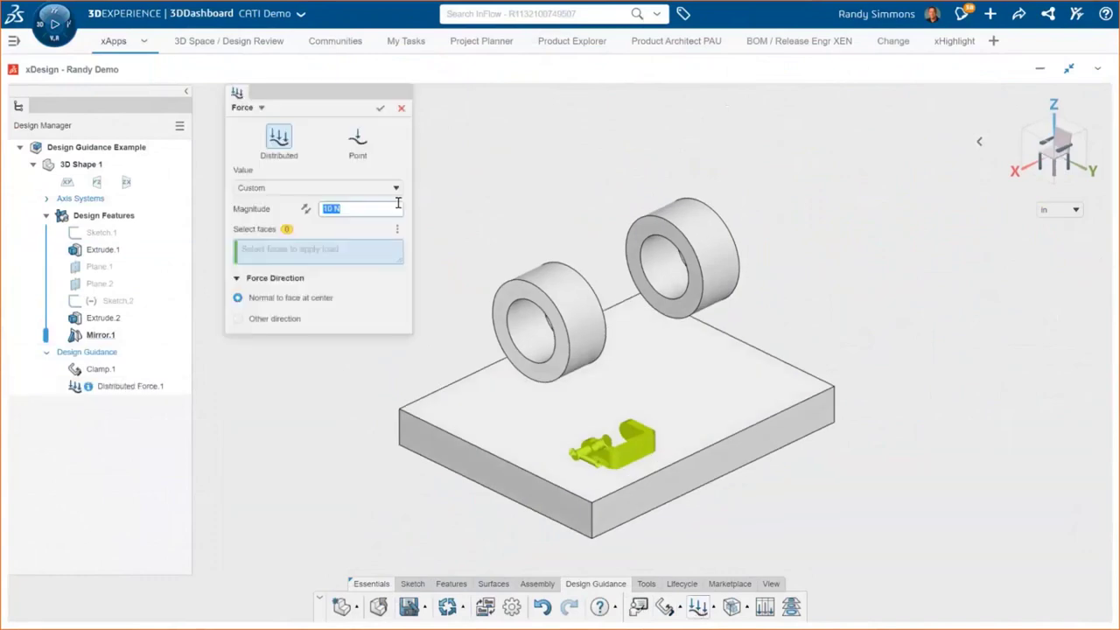
pyautogui.click(396, 187)
pyautogui.click(369, 249)
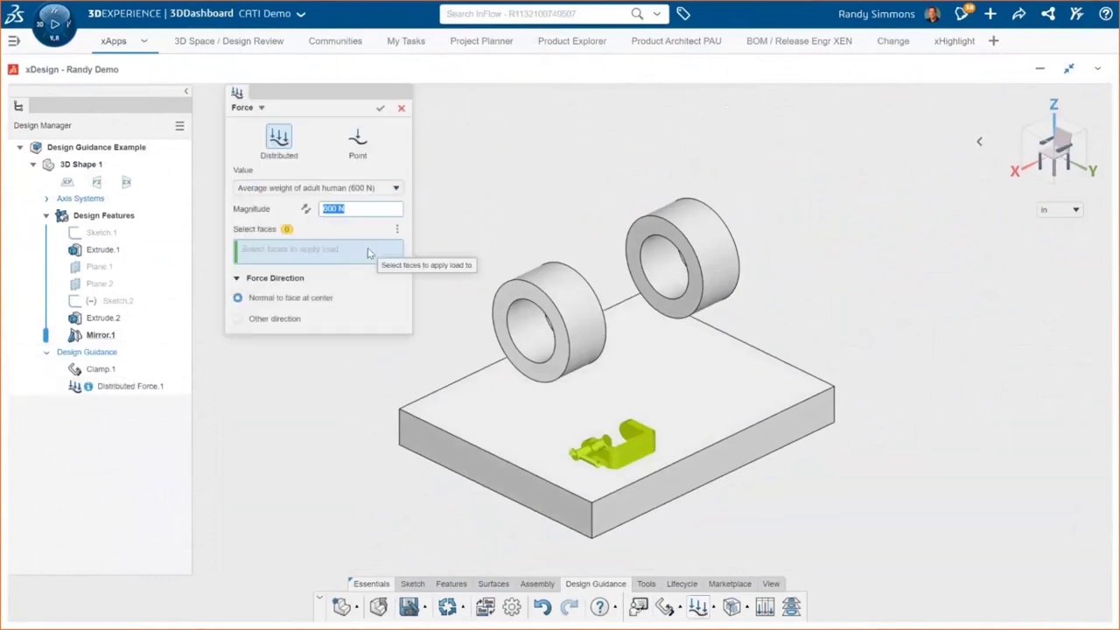
pyautogui.click(539, 350)
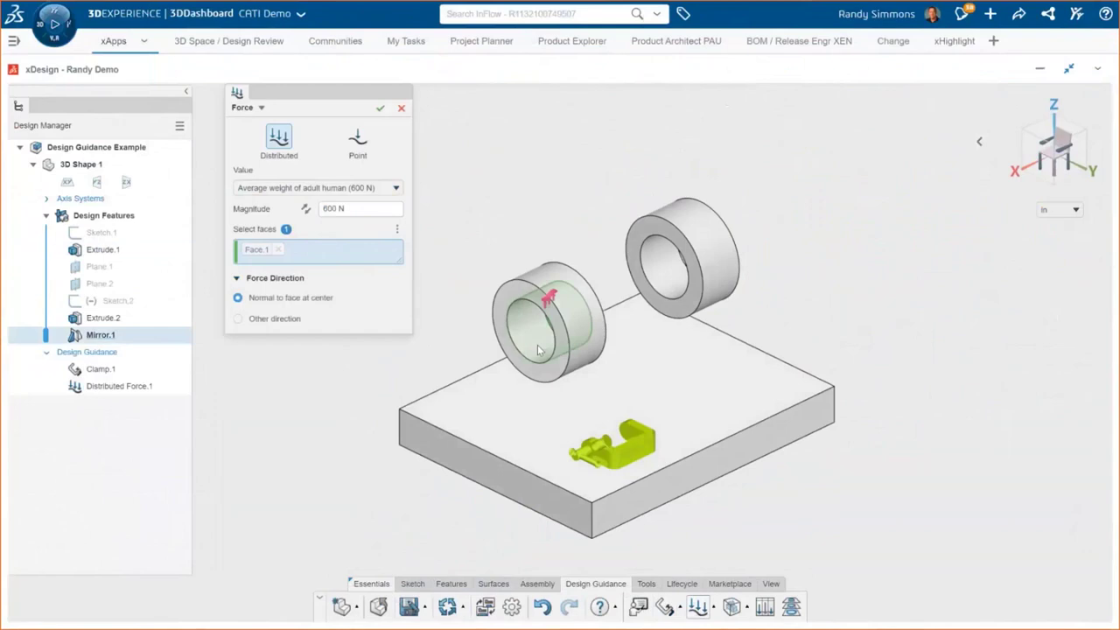
pyautogui.click(681, 263)
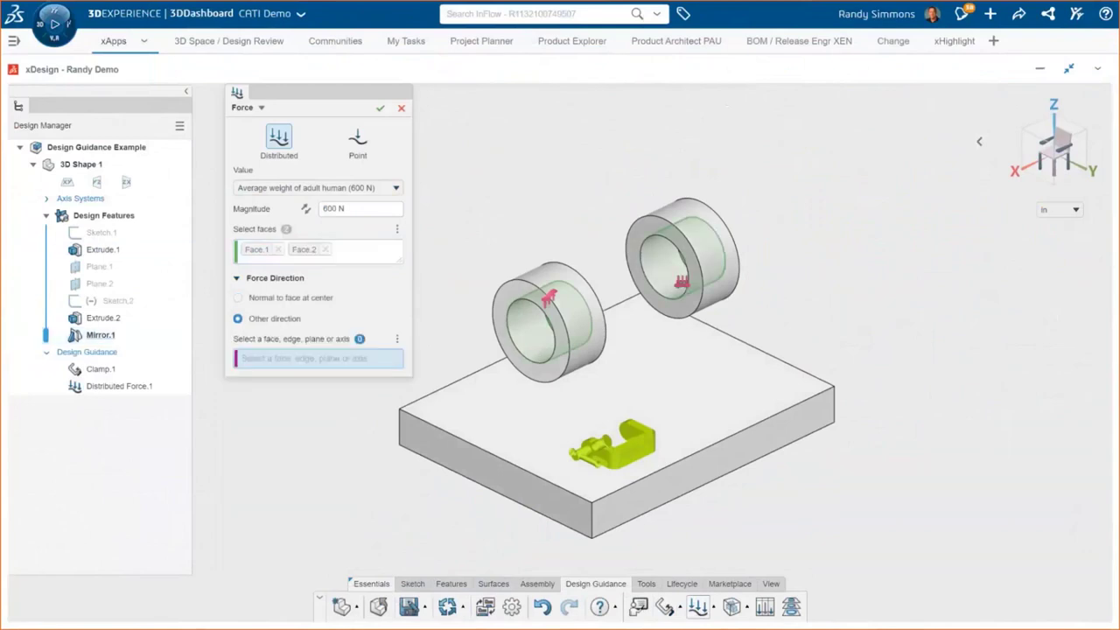
pyautogui.click(439, 425)
pyautogui.press('Return')
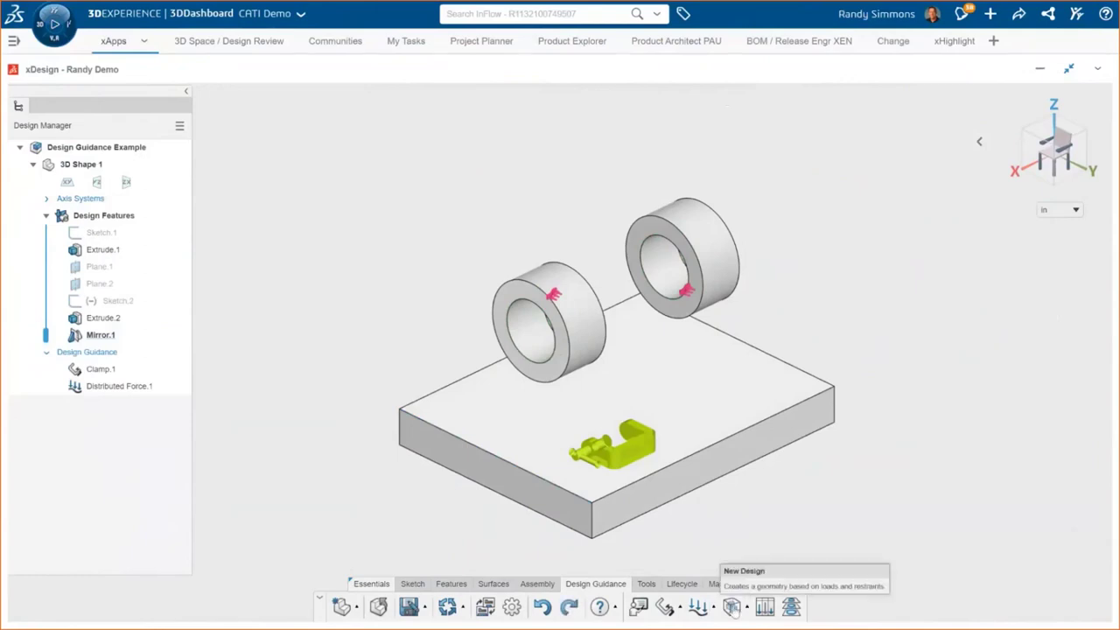
# - Set up a new design guidance study with the design volume's height extended to about 3.67 in and both ring bores preserved
pyautogui.click(732, 607)
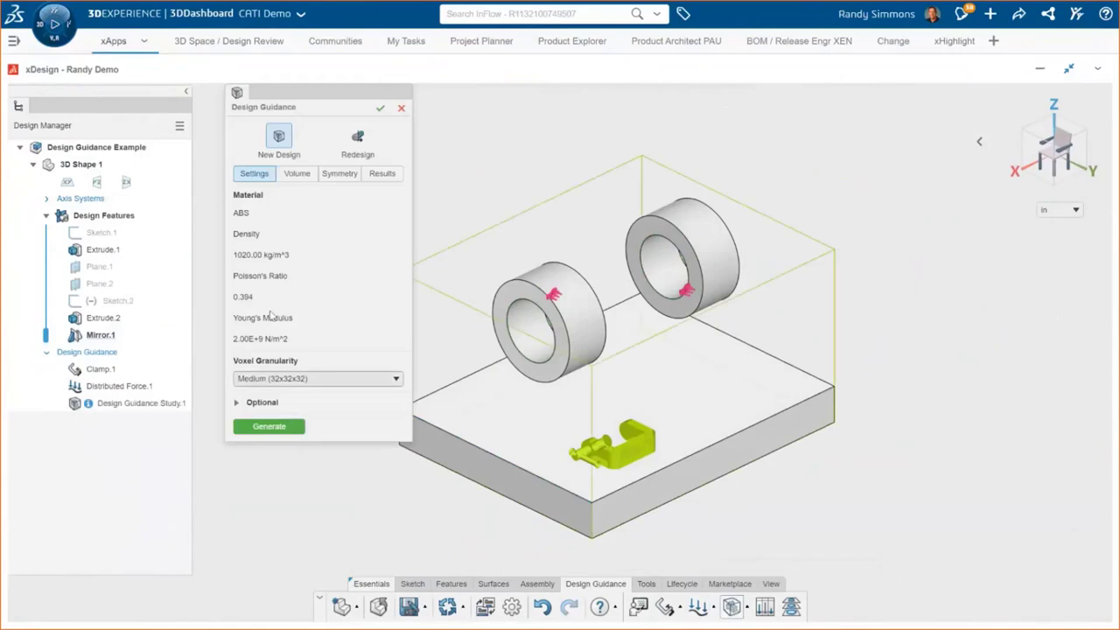
pyautogui.click(297, 174)
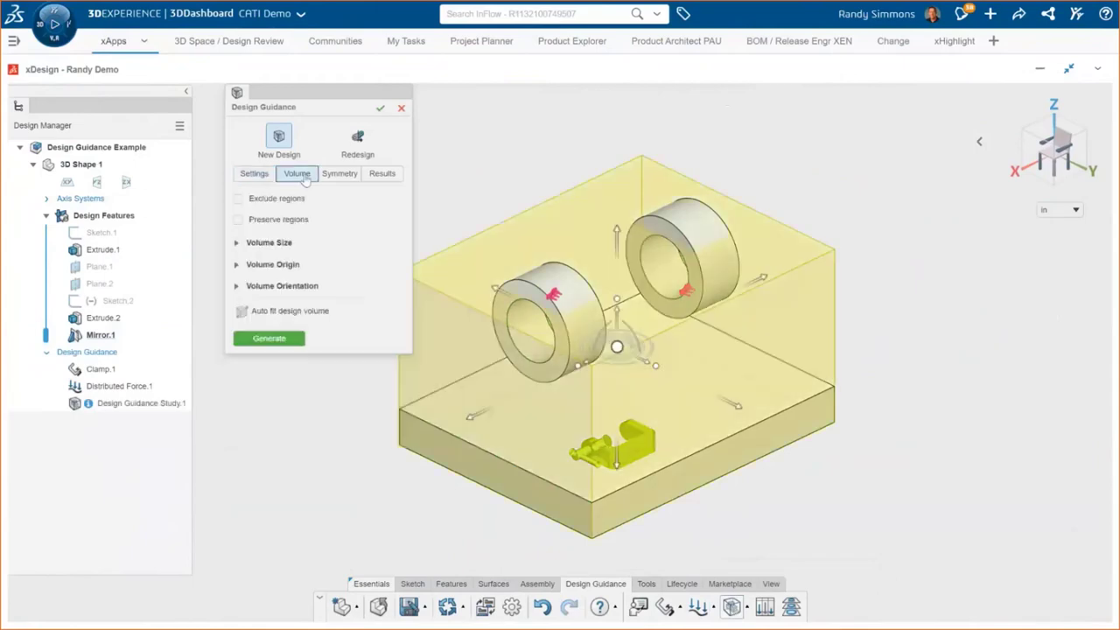
pyautogui.moveTo(616, 232); pyautogui.dragTo(547, 200)
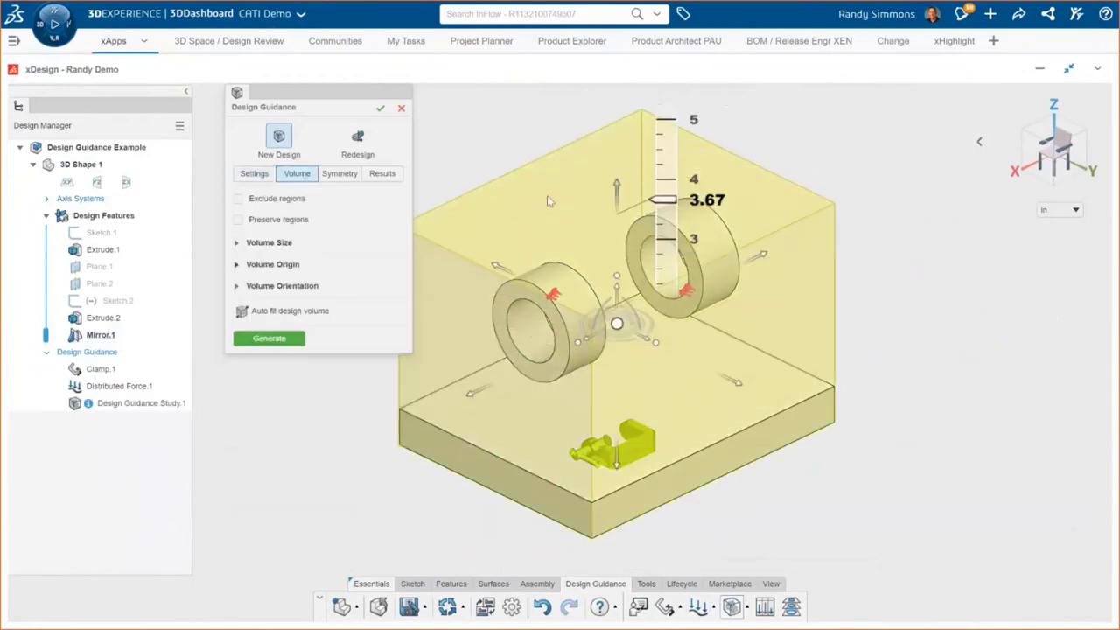
pyautogui.click(238, 219)
pyautogui.click(531, 317)
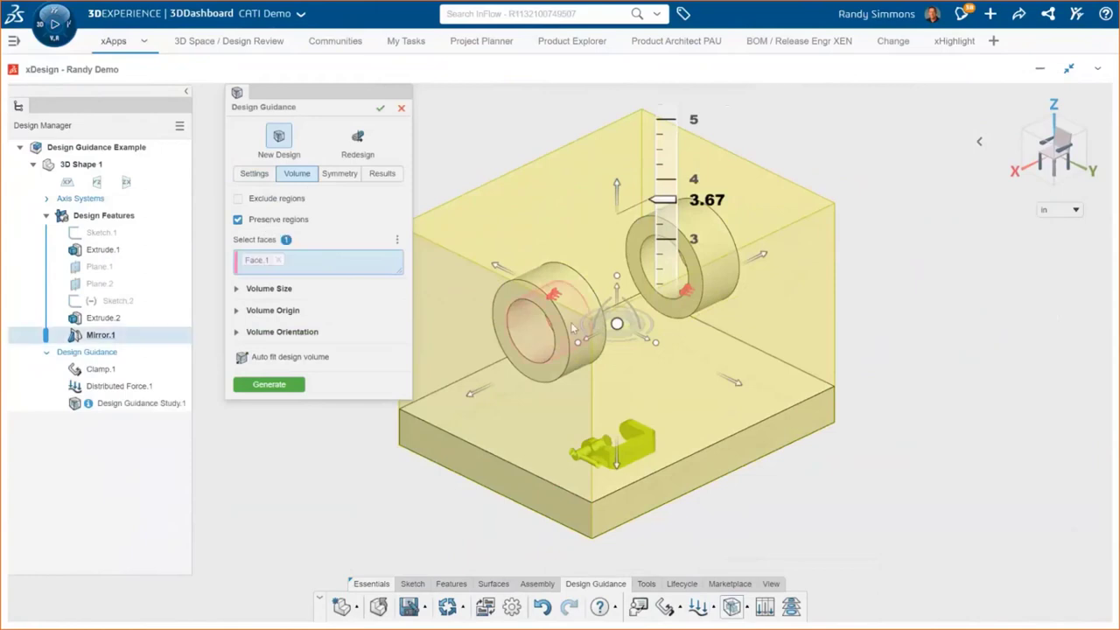
pyautogui.click(648, 267)
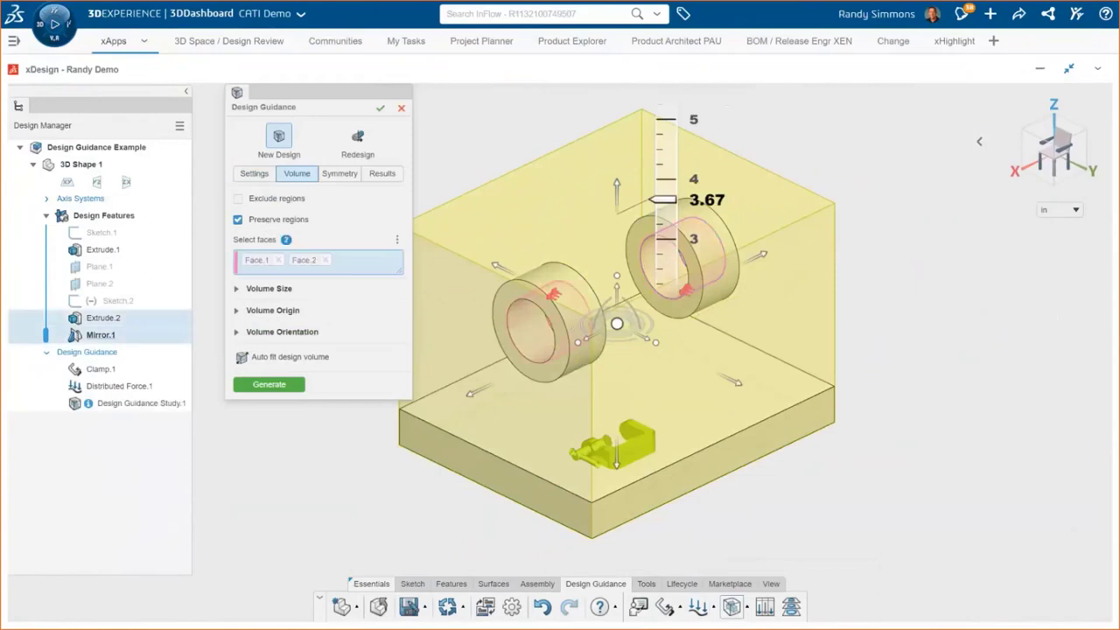
# - Generate the guided design, set its add or remove material value to about 58, and accept the study
pyautogui.click(265, 382)
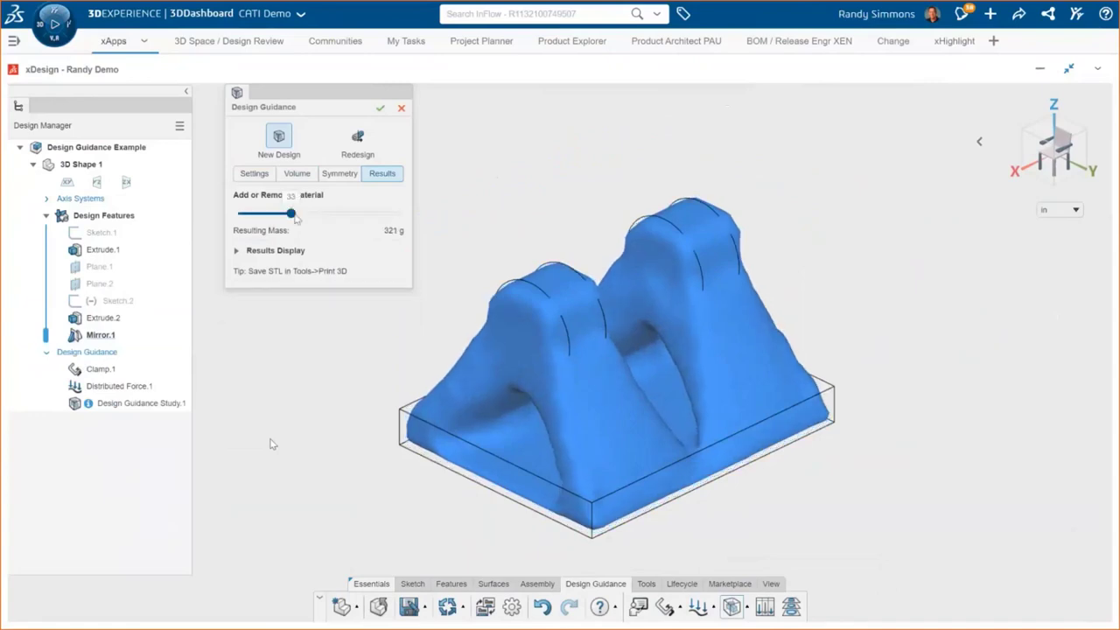
pyautogui.moveTo(294, 215); pyautogui.dragTo(332, 219)
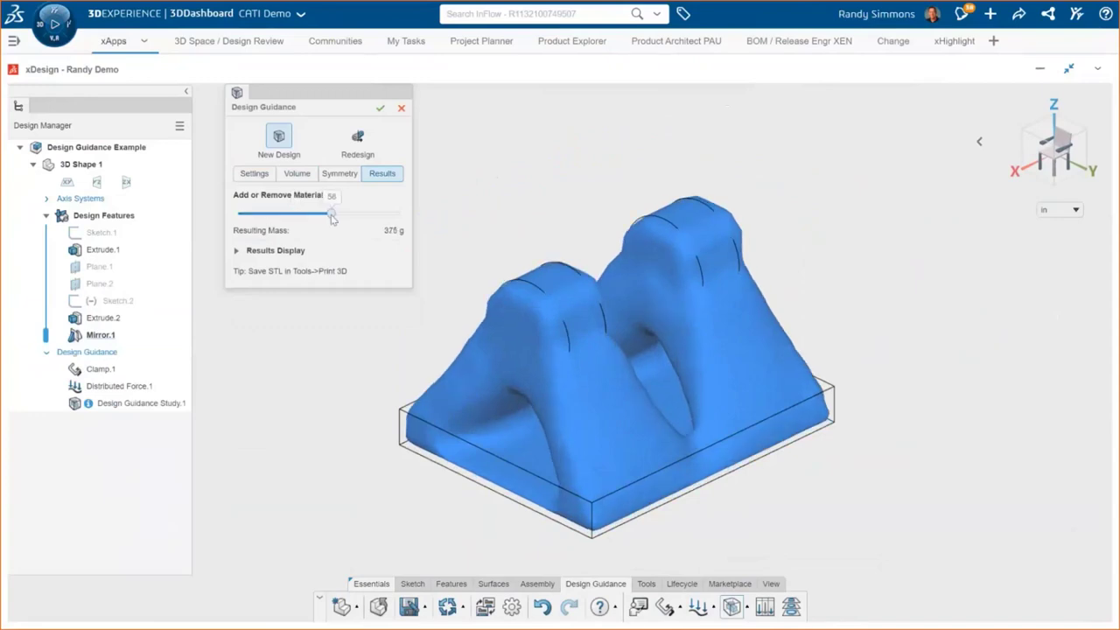
pyautogui.click(380, 109)
# - Edit the sketch of the two ring circles and trace the generated shape's A-shaped legs with straight lines down to the base plate
pyautogui.click(117, 300)
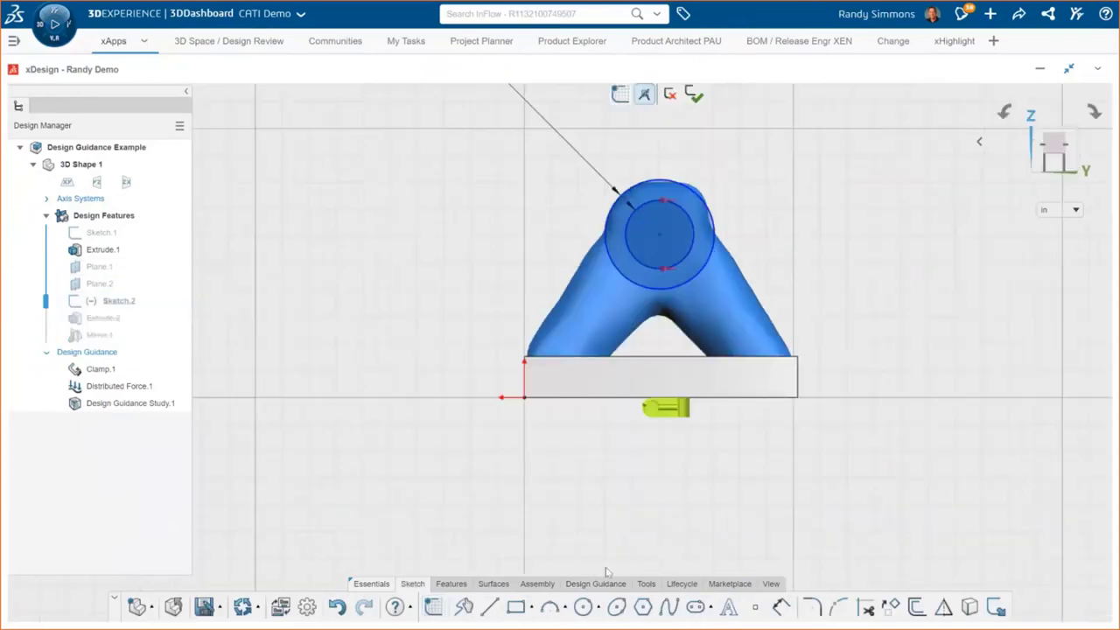
pyautogui.click(714, 212)
pyautogui.click(792, 357)
pyautogui.click(665, 318)
pyautogui.click(615, 357)
pyautogui.click(526, 357)
pyautogui.click(612, 219)
pyautogui.press('Escape')
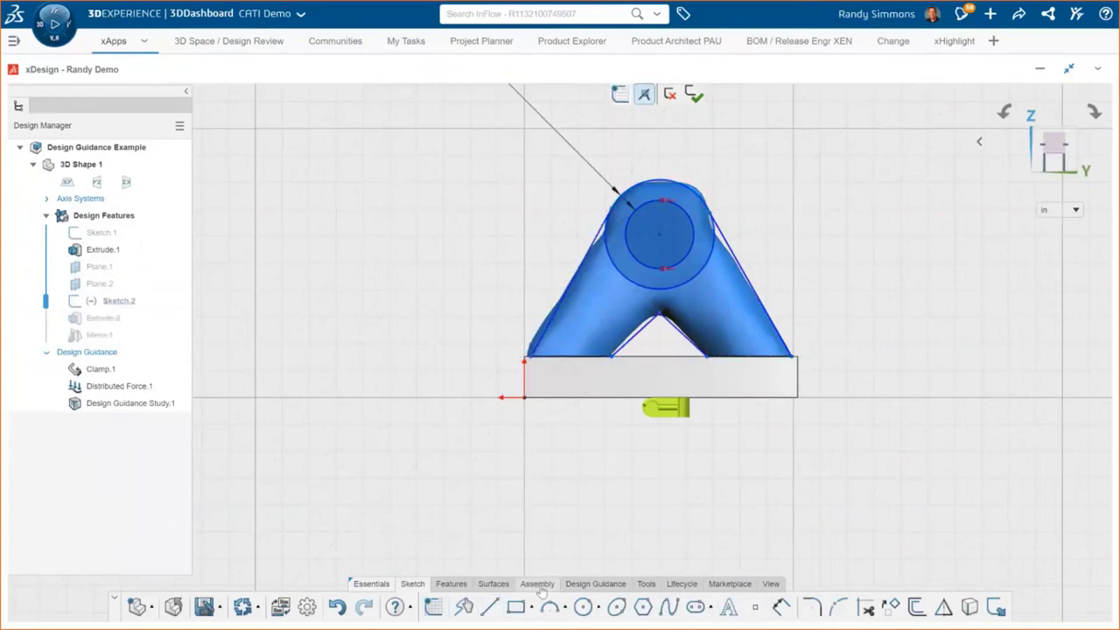
# - Trim the outer circle's lower arc between the leg lines and finish the sketch
pyautogui.press('t')
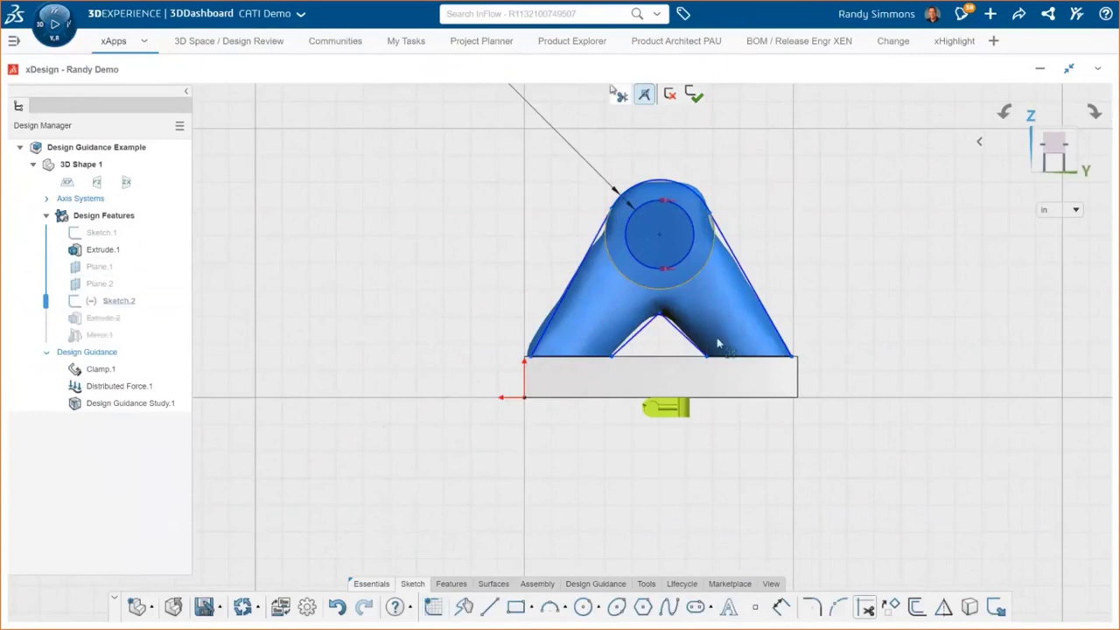
pyautogui.click(620, 203)
pyautogui.click(741, 163)
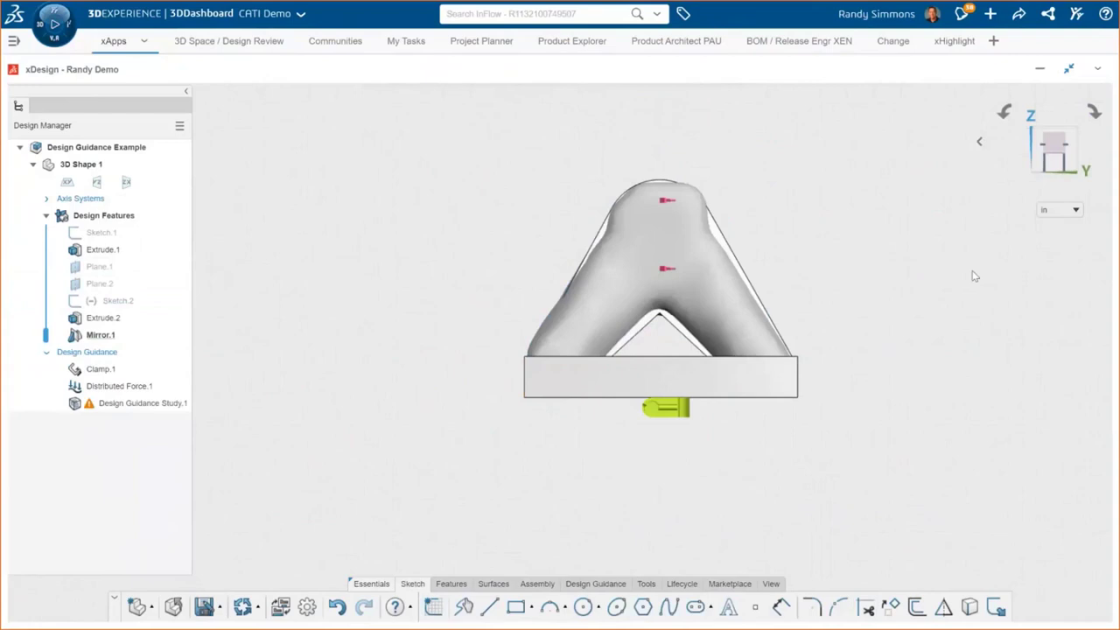
# - Hide the design guidance study, the distributed force and the clamp
pyautogui.moveTo(970, 275)
pyautogui.mouseDown(button='middle')
pyautogui.moveTo(935, 296)
pyautogui.moveTo(935, 280)
pyautogui.mouseUp(button='middle')
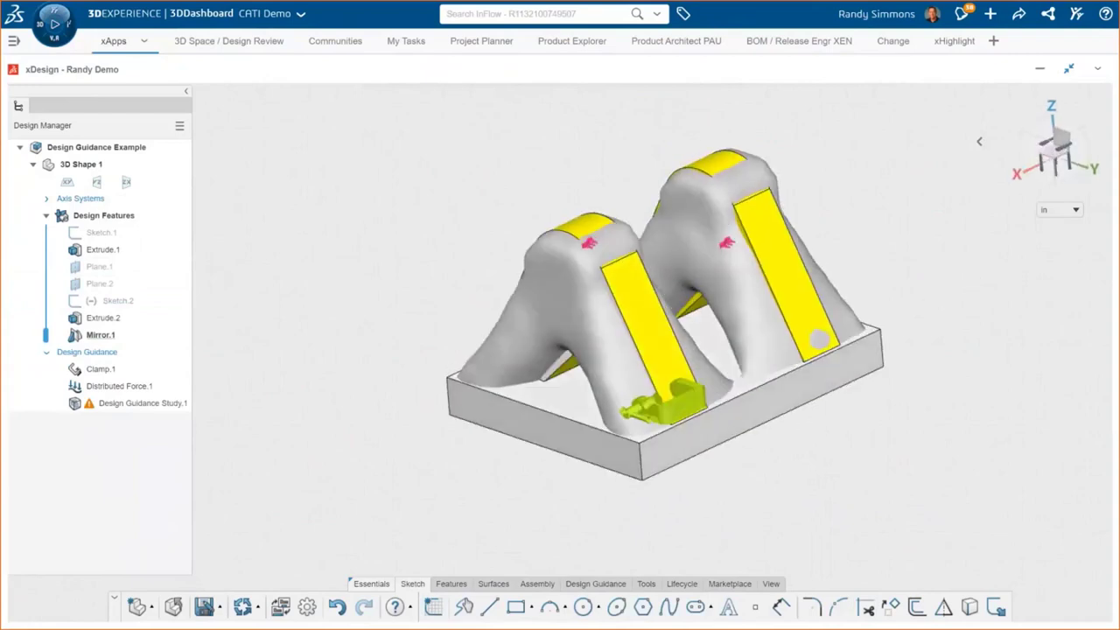
pyautogui.click(140, 403)
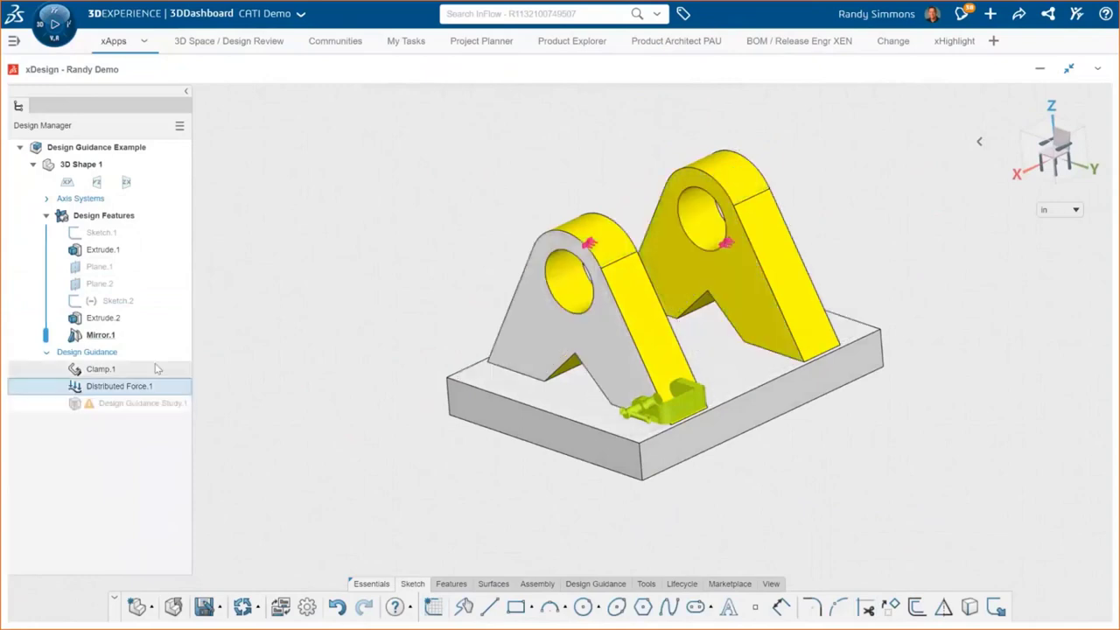
pyautogui.click(101, 369)
# - Fillet the long outer edges of both A-shaped supports with a 0.25 in radius
pyautogui.click(656, 388)
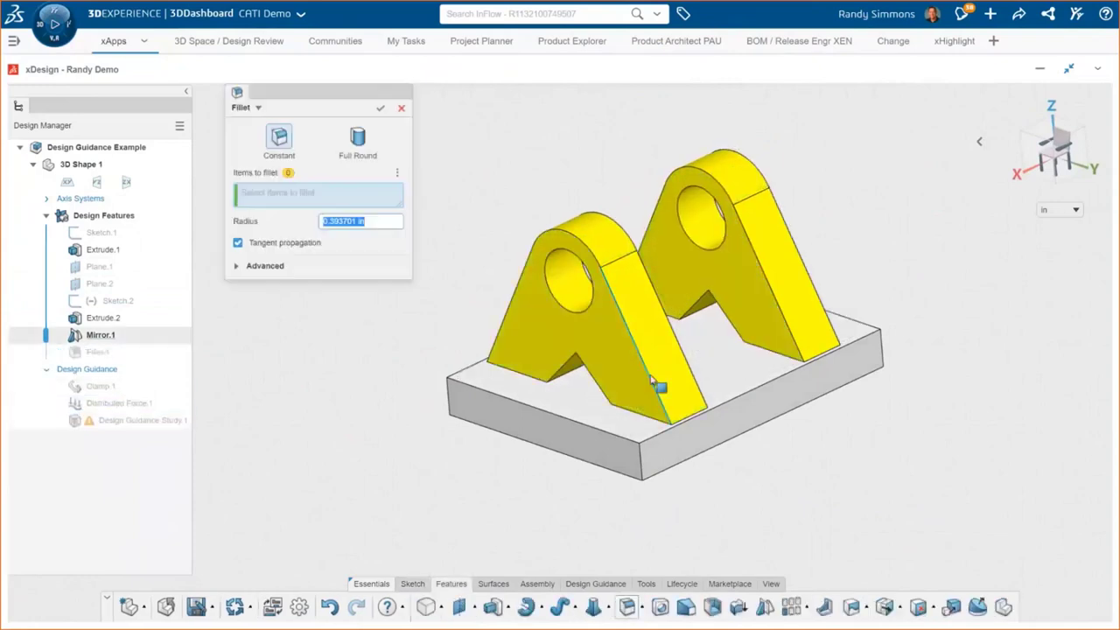
pyautogui.click(691, 375)
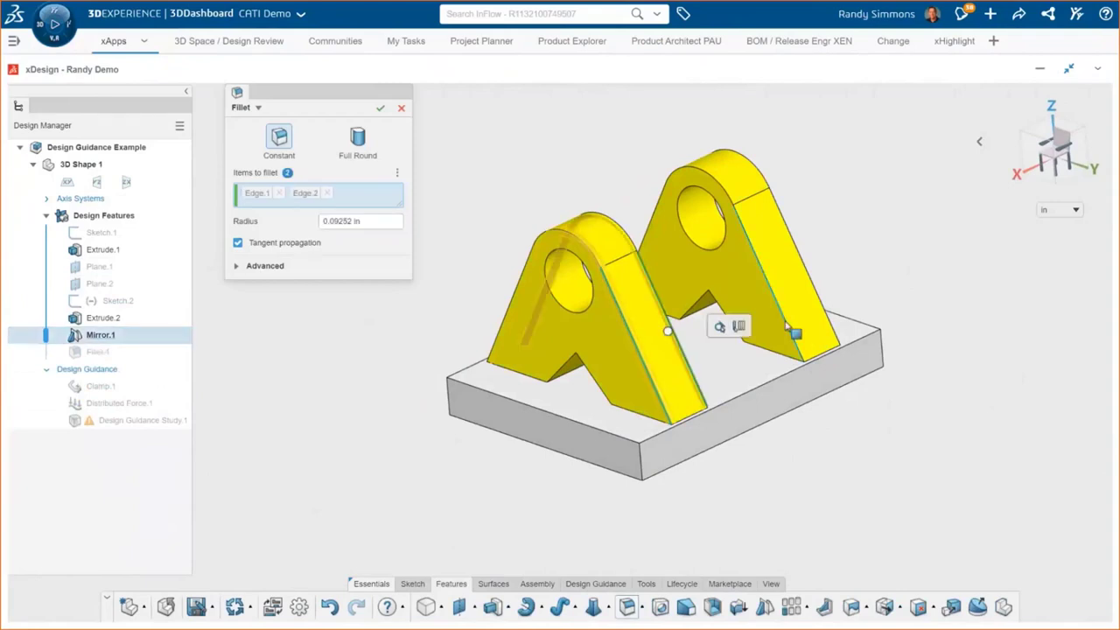
pyautogui.click(825, 315)
pyautogui.click(800, 269)
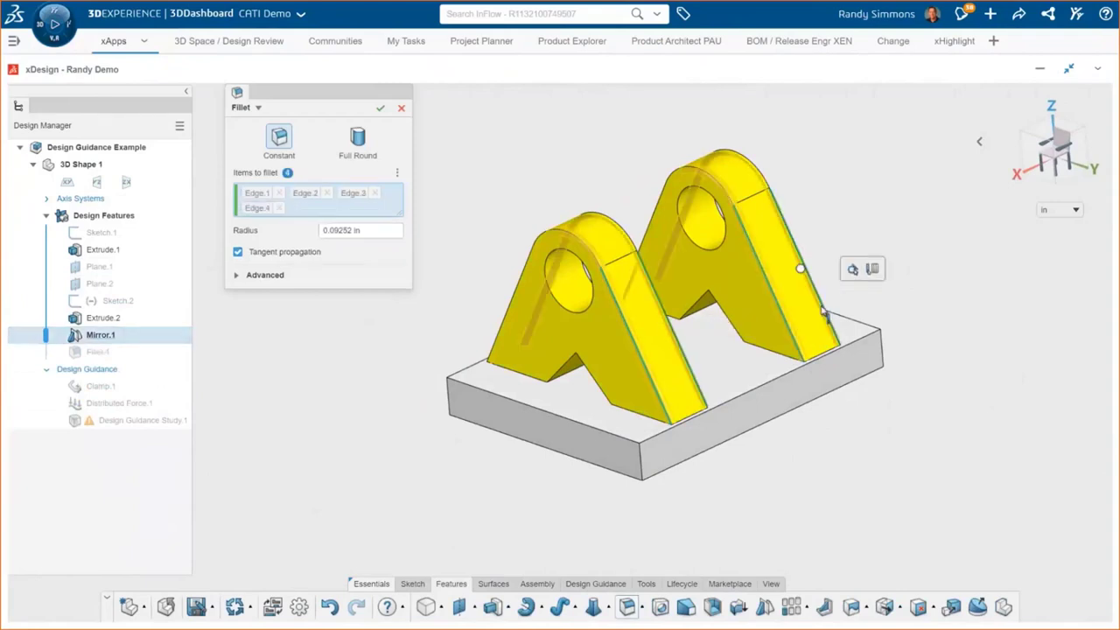
pyautogui.click(364, 229)
pyautogui.write('.25')
pyautogui.press('Return')
pyautogui.click(379, 110)
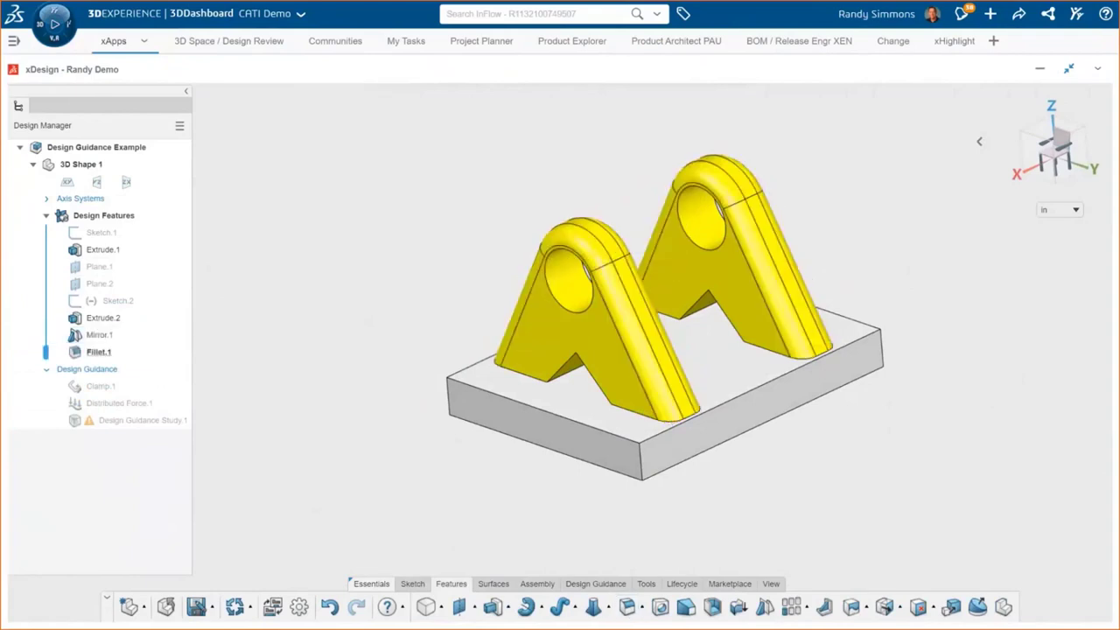
# - Fillet the inner edges where the legs meet on both A-shaped supports with a 0.25 in radius
pyautogui.click(719, 288)
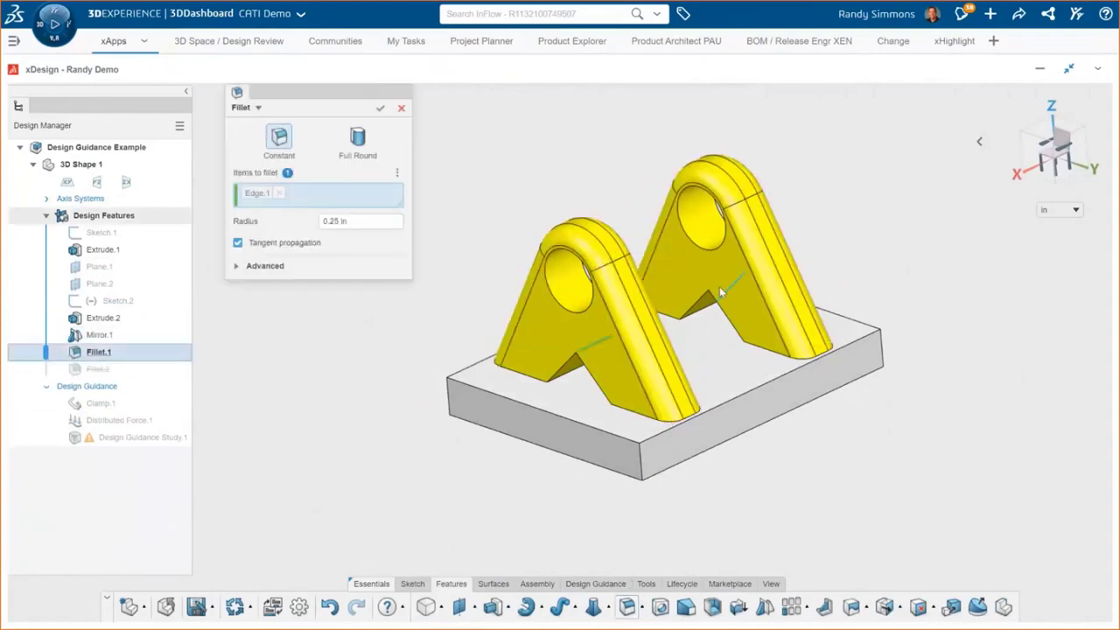
pyautogui.click(720, 290)
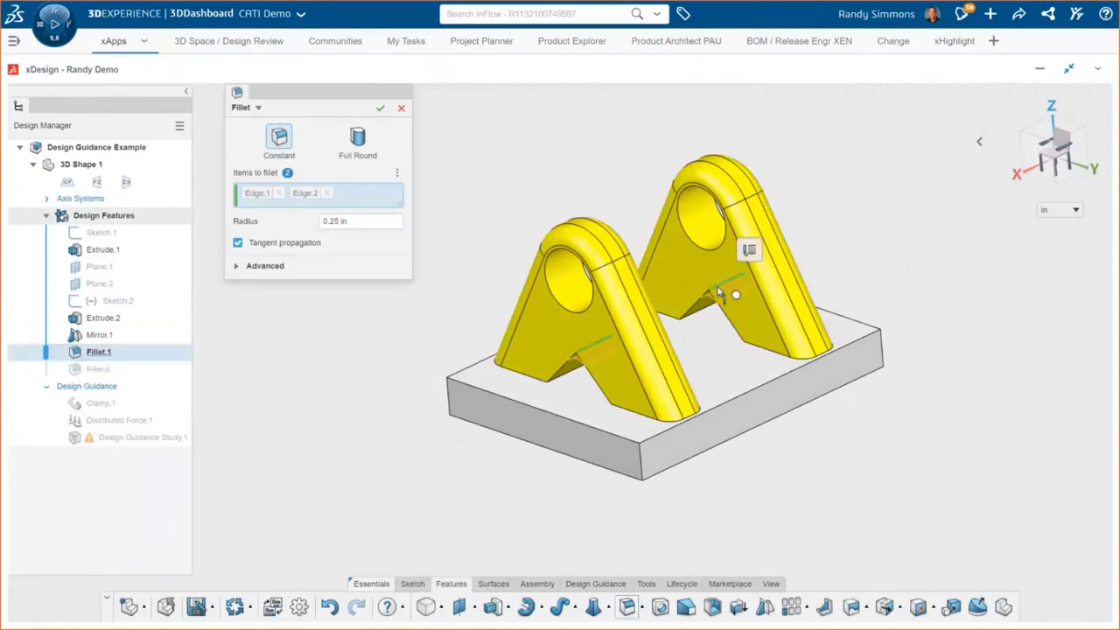
pyautogui.moveTo(734, 295); pyautogui.dragTo(744, 308)
pyautogui.click(379, 107)
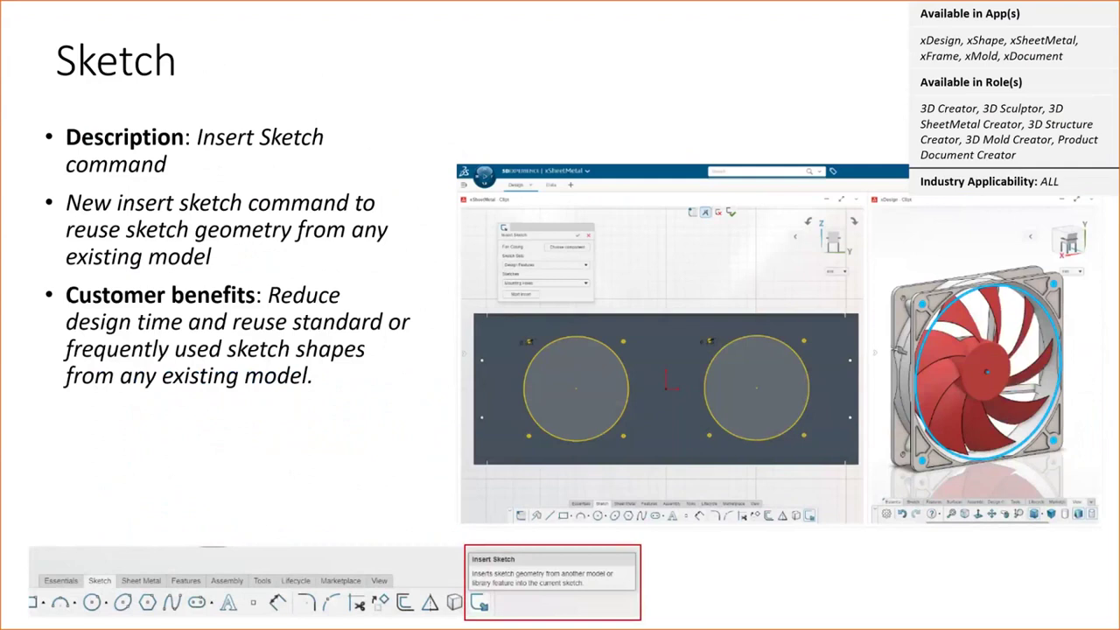
pyautogui.press('Right')
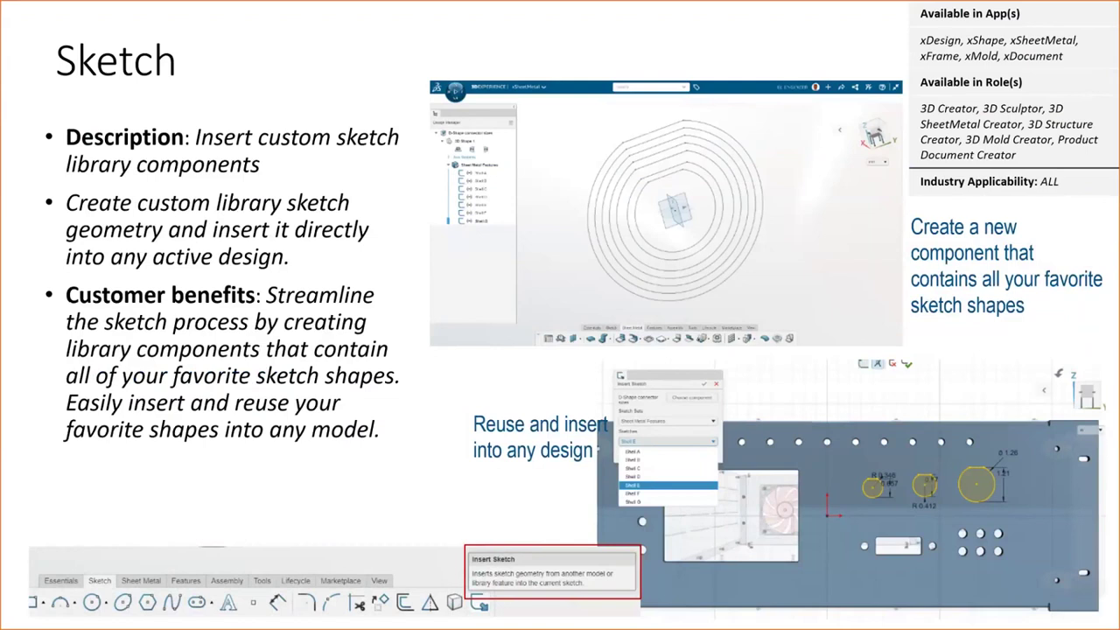
pyautogui.press('Right')
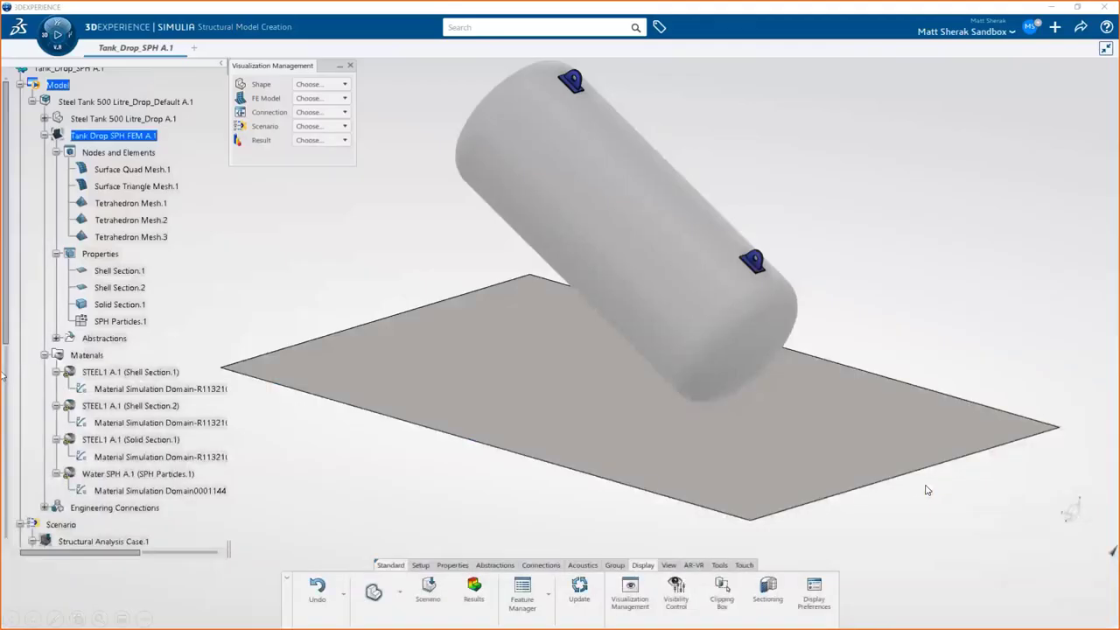
# - Inspect the tilted tank's interior with a section cut on the X-axis plane and close the section
pyautogui.moveTo(927, 491)
pyautogui.moveTo(494, 481)
pyautogui.mouseDown(button='middle')
pyautogui.moveTo(517, 461)
pyautogui.moveTo(491, 484)
pyautogui.mouseUp(button='middle')
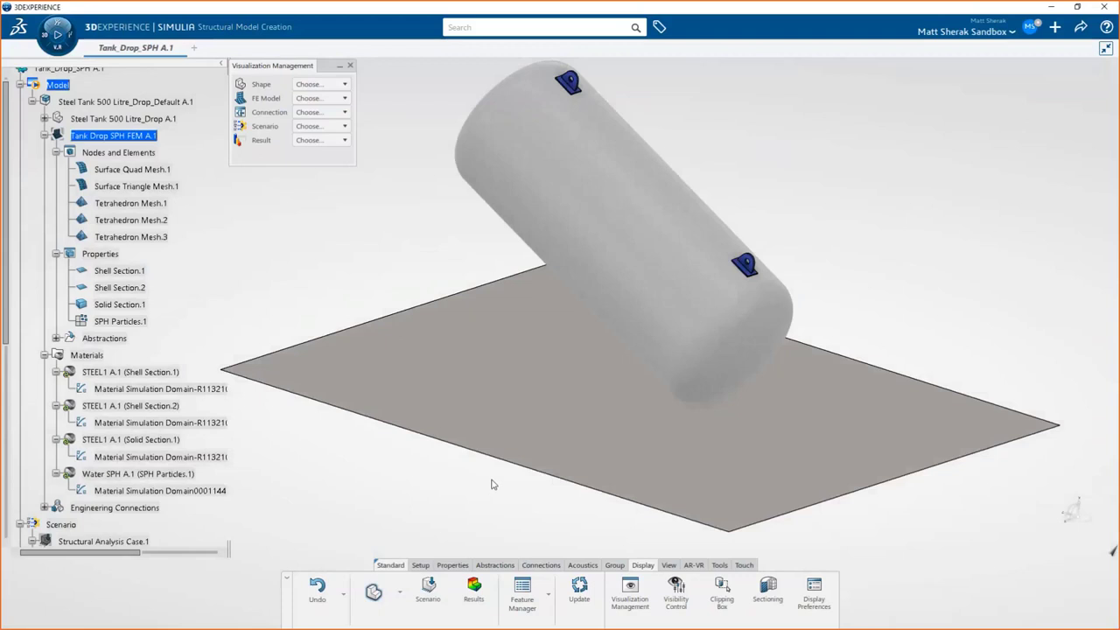
pyautogui.click(770, 592)
pyautogui.moveTo(677, 351)
pyautogui.mouseDown(button='middle')
pyautogui.moveTo(641, 299)
pyautogui.moveTo(565, 303)
pyautogui.moveTo(590, 328)
pyautogui.moveTo(686, 354)
pyautogui.mouseUp(button='middle')
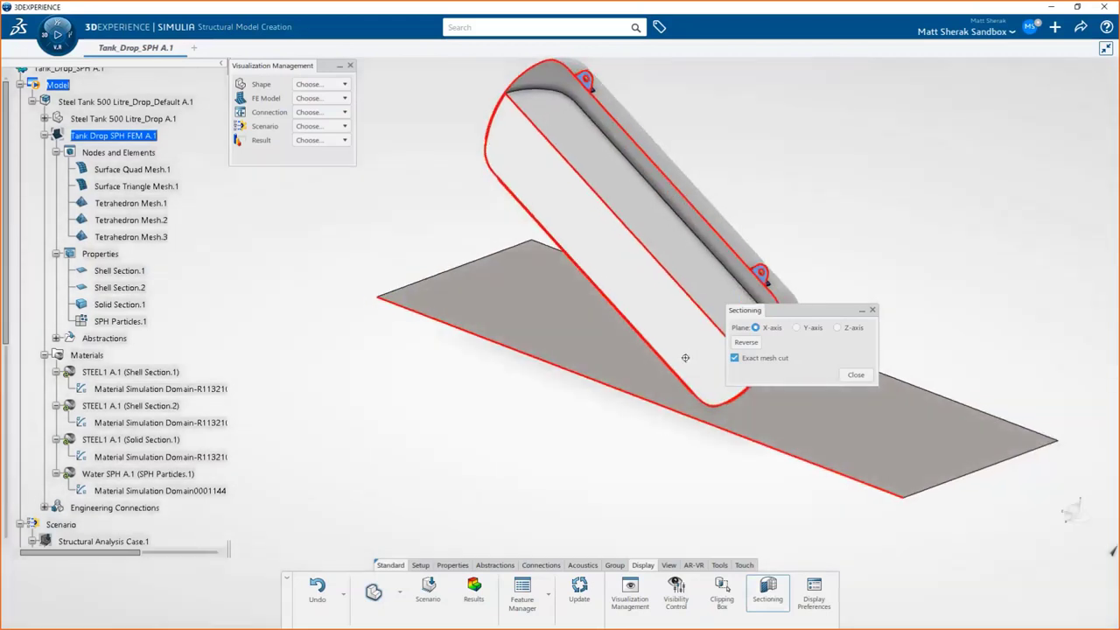
pyautogui.click(856, 376)
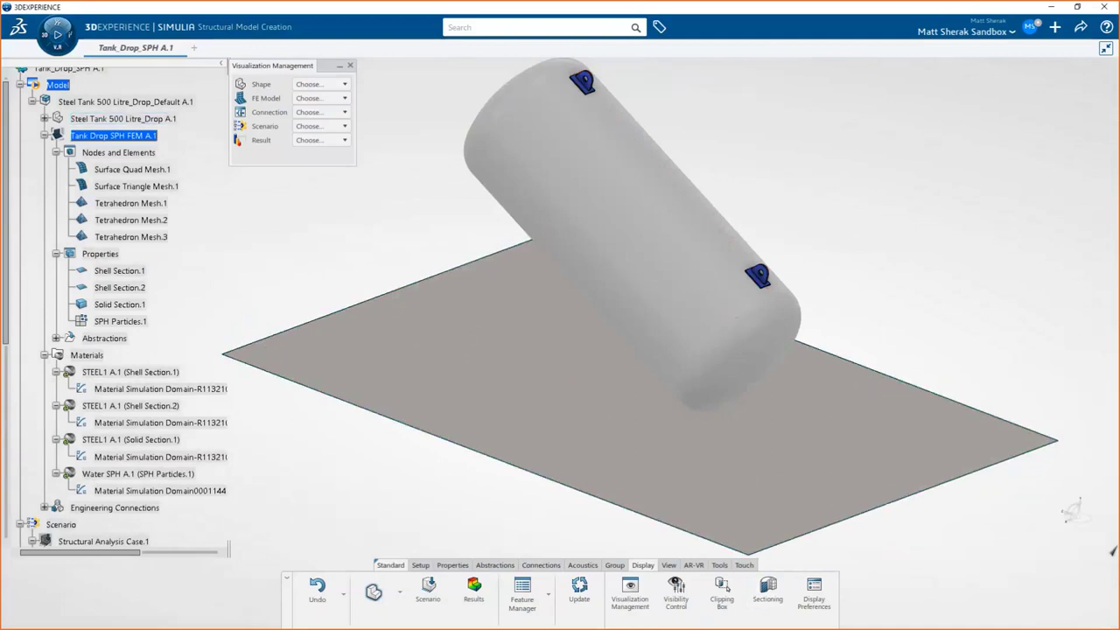
# - Show all FE models and inspect the mesh of the tank and its lifting lug up close
pyautogui.click(320, 98)
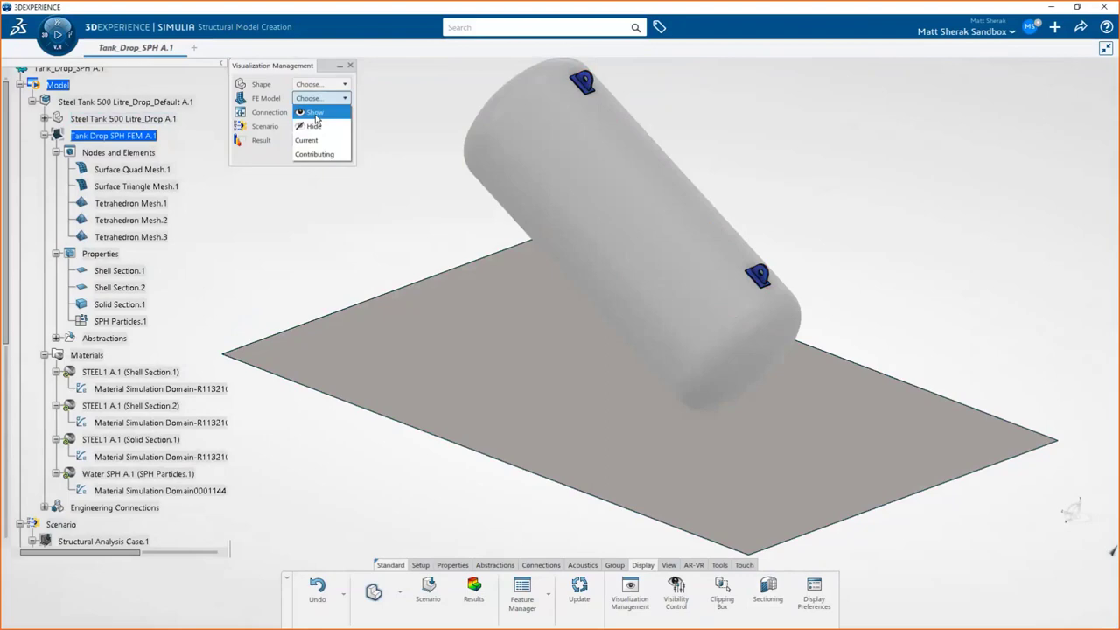
pyautogui.click(316, 119)
pyautogui.moveTo(322, 175); pyautogui.dragTo(326, 208, button='middle')
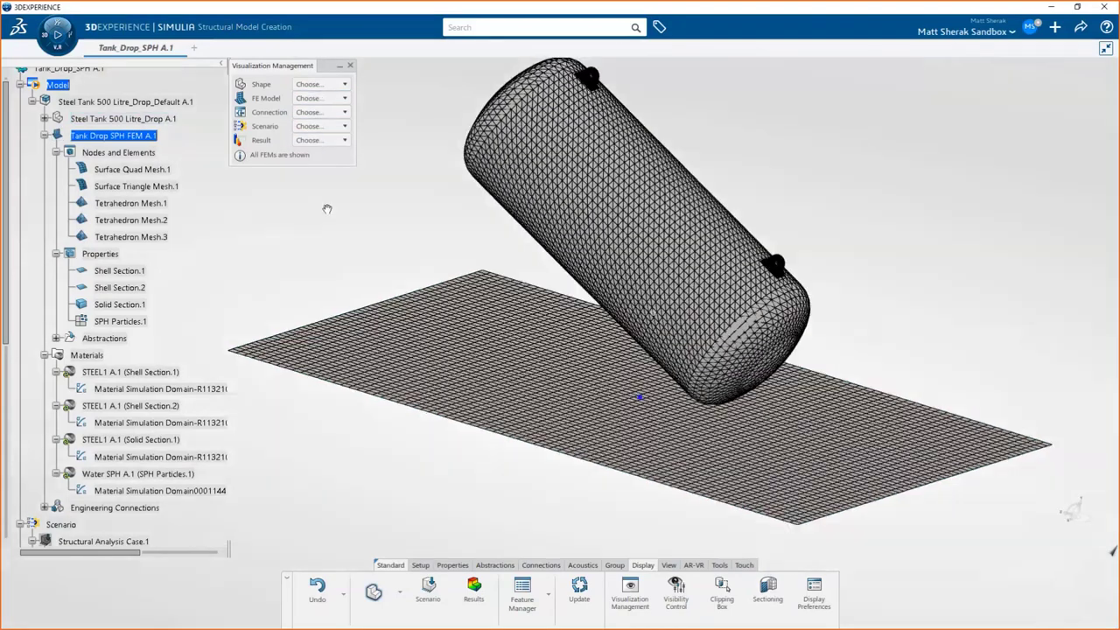
pyautogui.scroll(10, 586, 73)
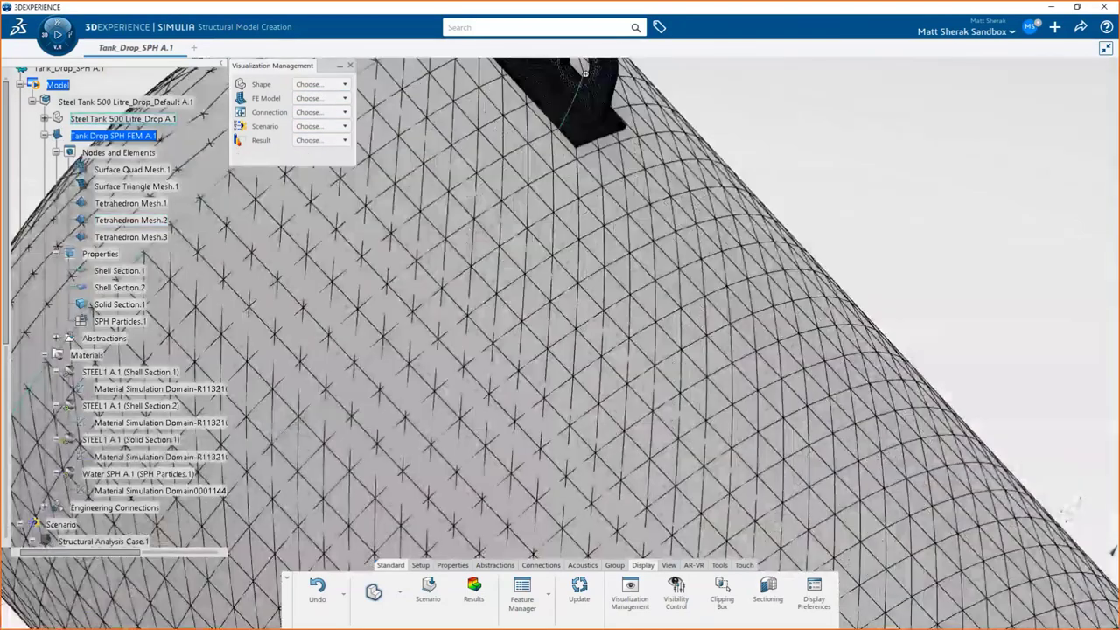
pyautogui.moveTo(585, 73); pyautogui.dragTo(588, 341, button='middle')
pyautogui.press('Home')
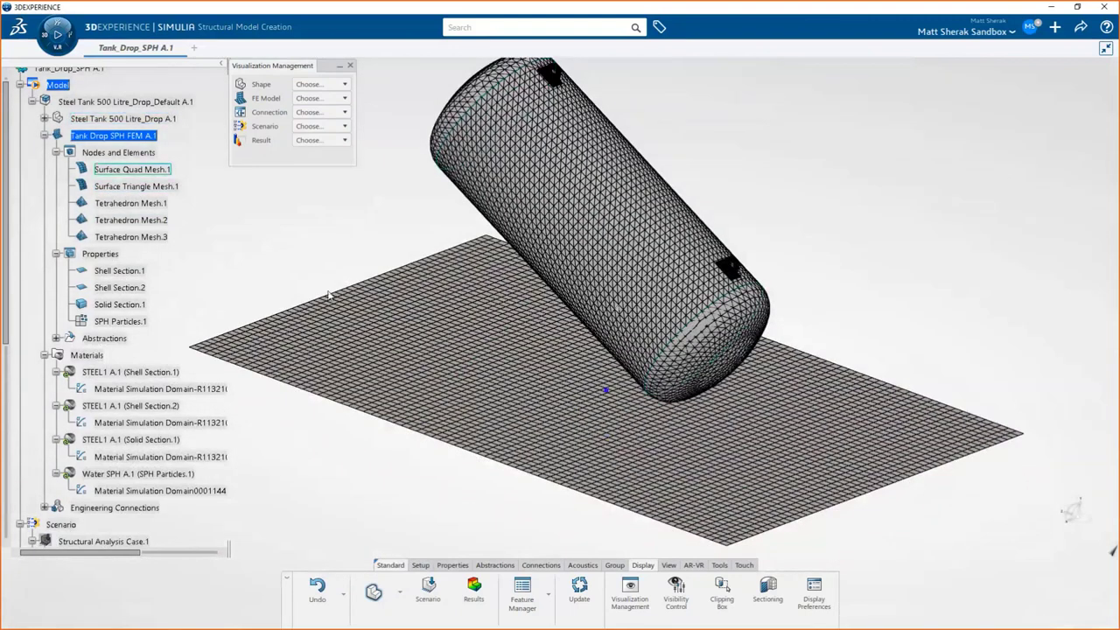
# - Review the mesh definition of Tetrahedron Mesh.1 inside the tank and close it without changes
pyautogui.click(140, 204)
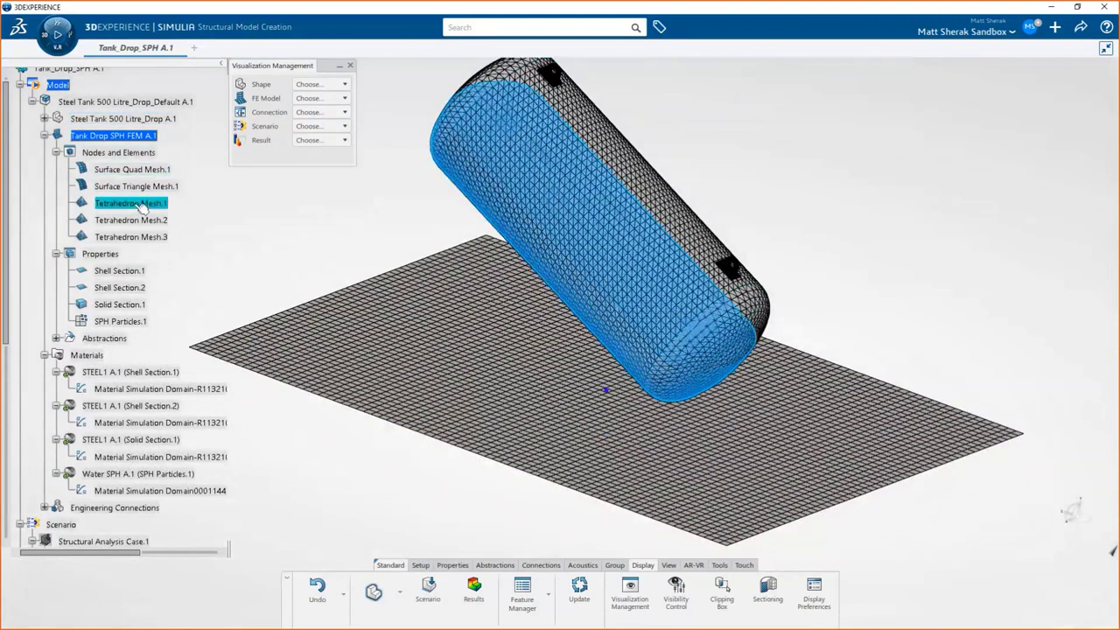
pyautogui.doubleClick(140, 204)
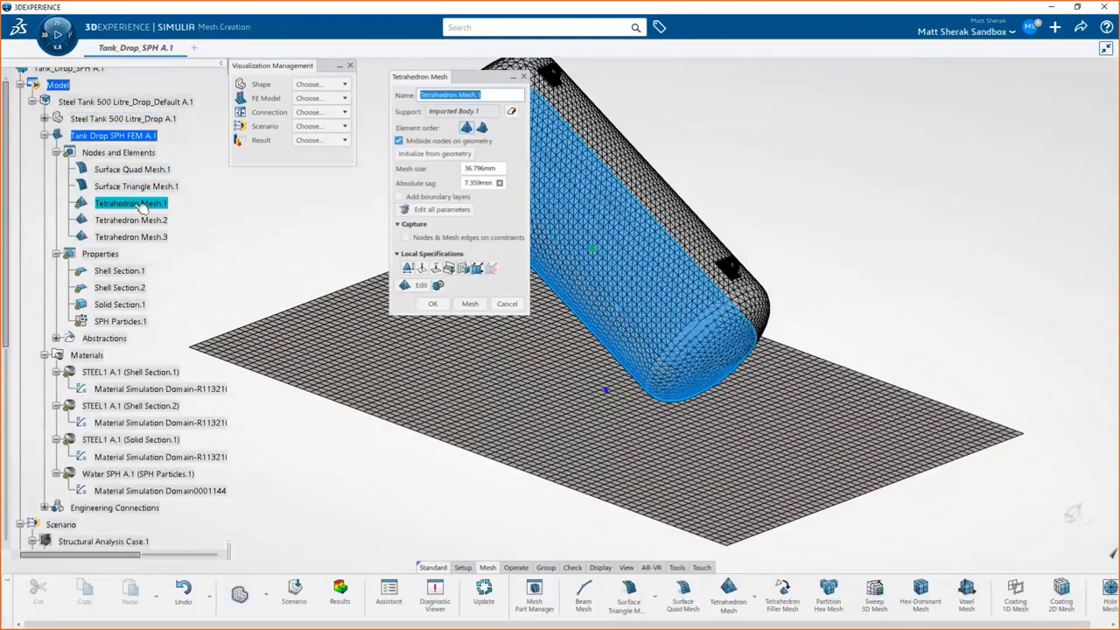
pyautogui.moveTo(560, 377)
pyautogui.mouseDown(button='middle')
pyautogui.moveTo(525, 350)
pyautogui.moveTo(507, 385)
pyautogui.moveTo(573, 371)
pyautogui.mouseUp(button='middle')
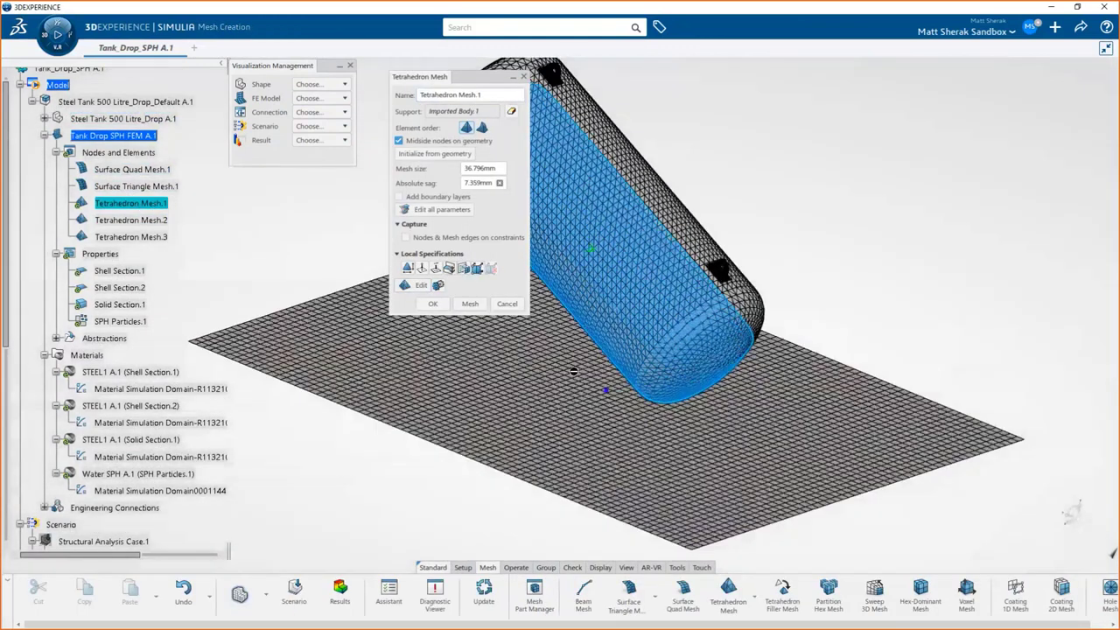
pyautogui.click(506, 304)
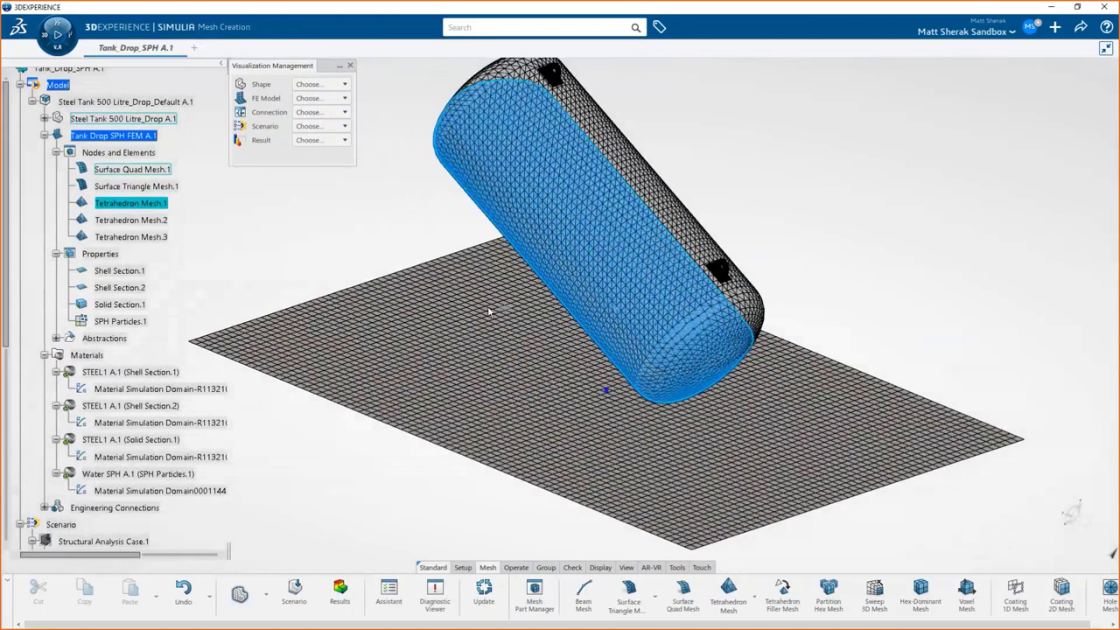
# - Highlight the two remaining tetrahedron meshes, the surface triangle mesh and the surface quad mesh to check which geometry each covers
pyautogui.click(138, 221)
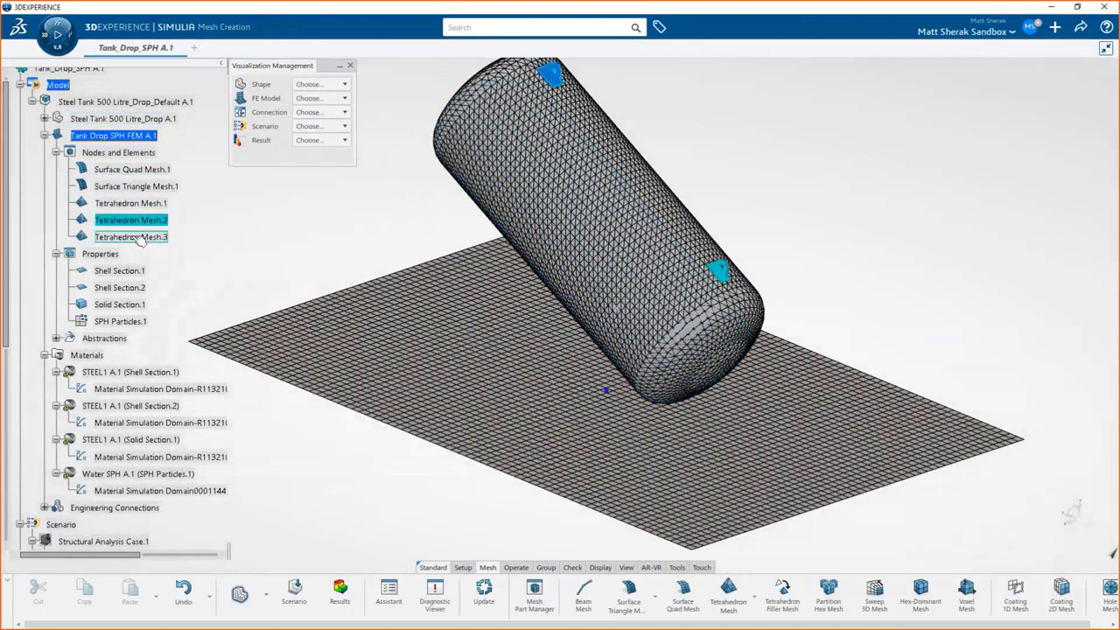
pyautogui.click(131, 237)
pyautogui.click(151, 187)
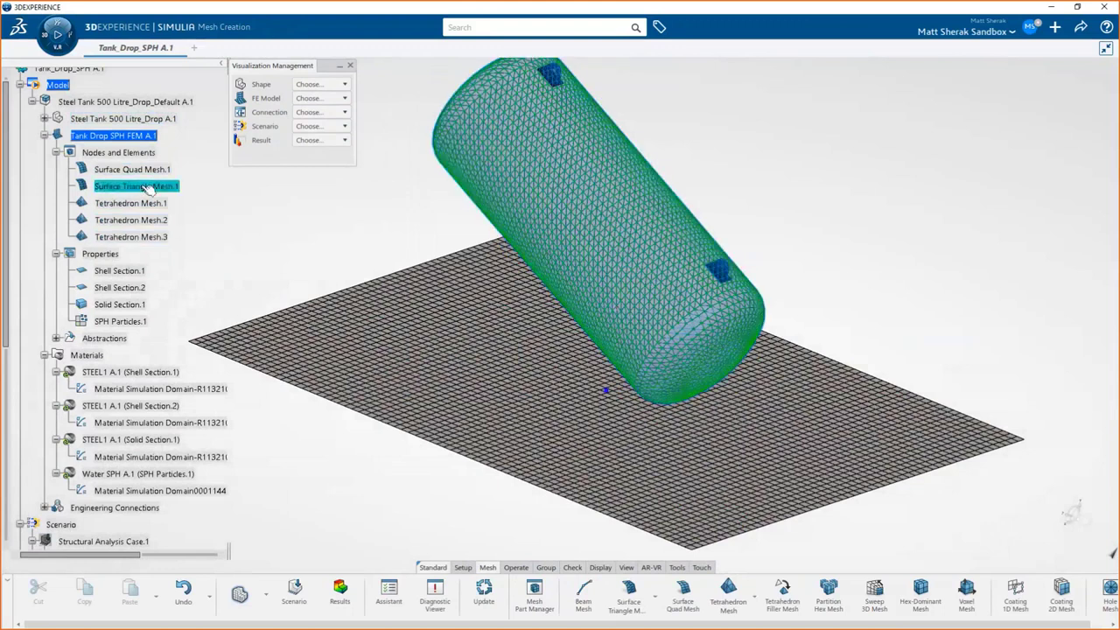
pyautogui.click(162, 169)
pyautogui.click(273, 246)
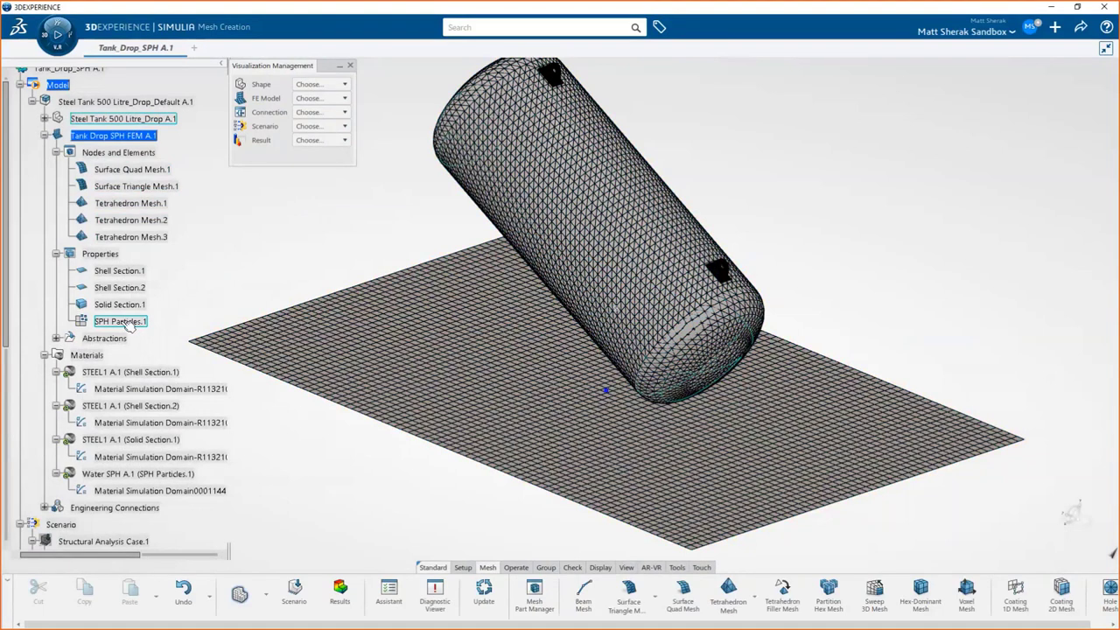
# - Review the SPH Particles.1 property definition and check the rigid body listed under the abstractions
pyautogui.click(123, 321)
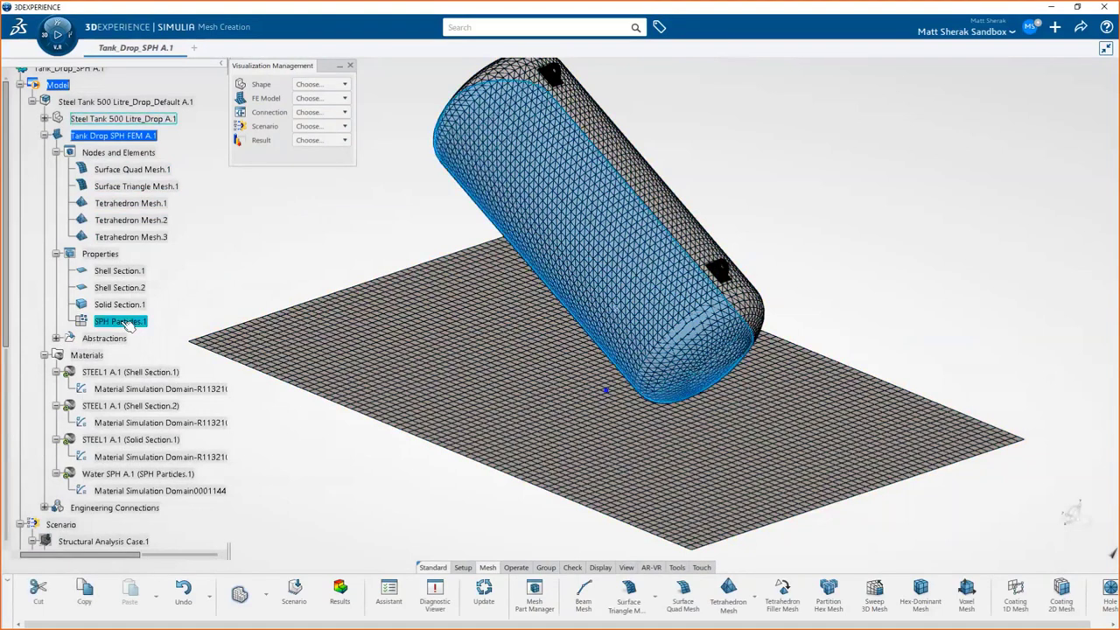
pyautogui.doubleClick(122, 321)
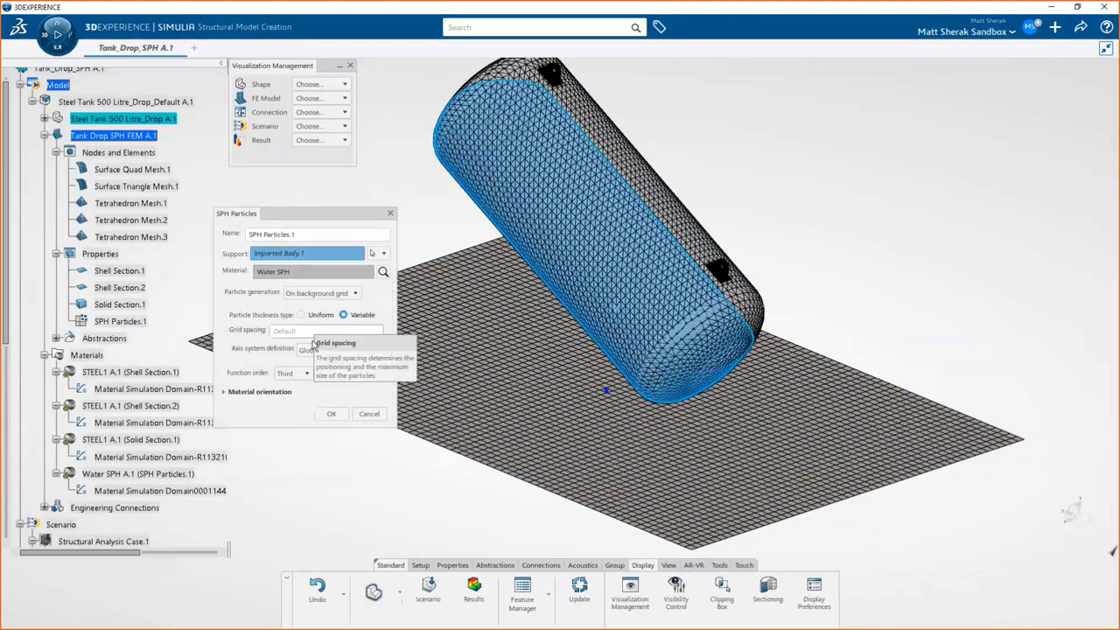
pyautogui.click(332, 416)
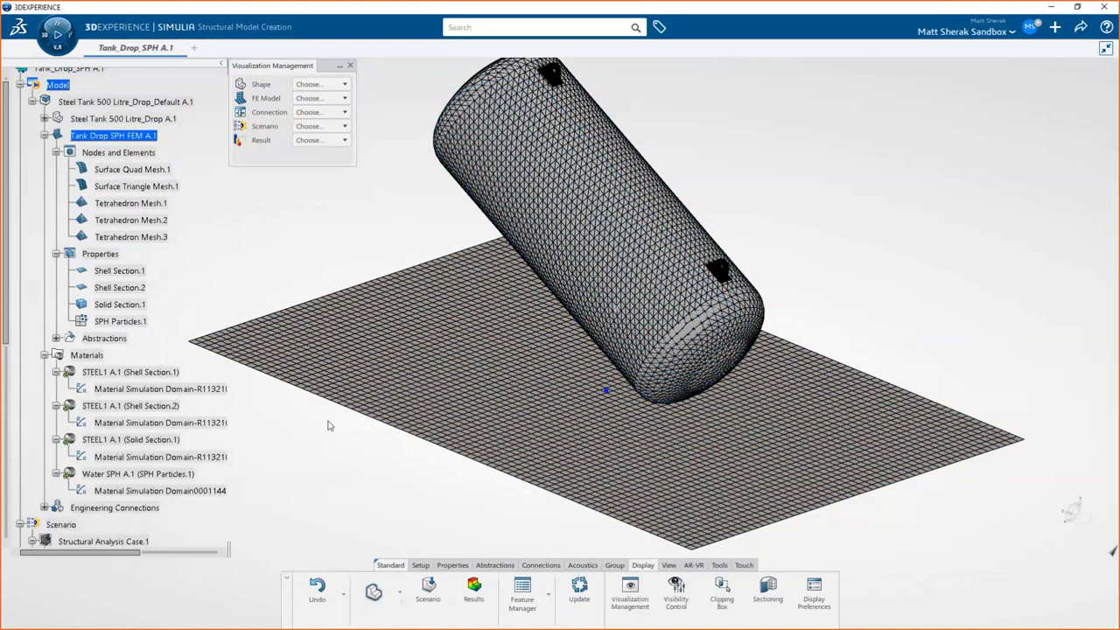
pyautogui.click(56, 339)
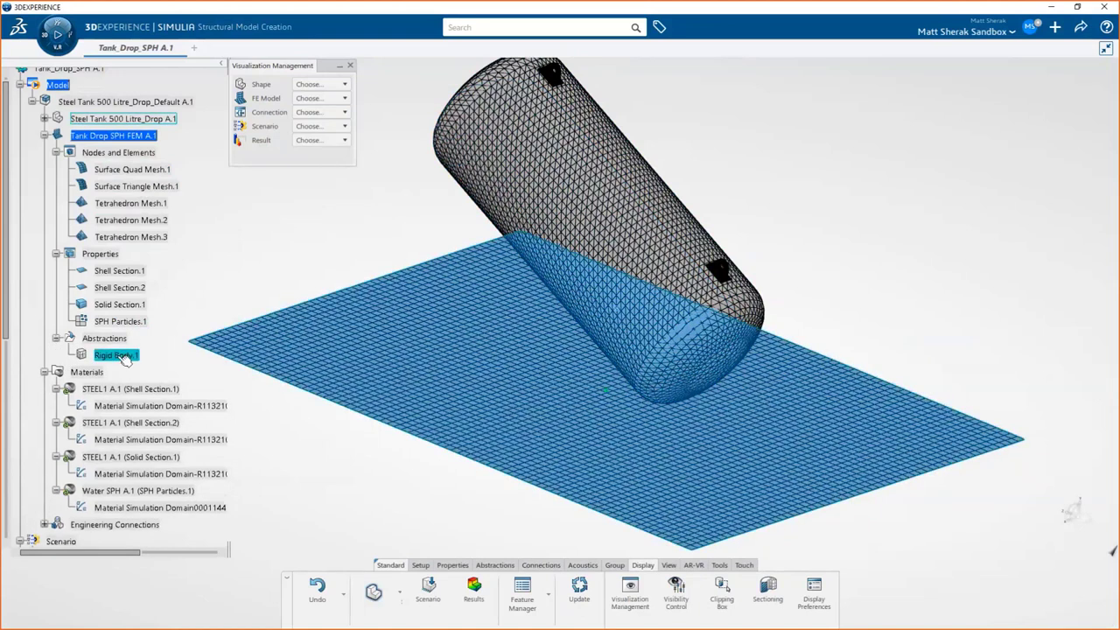
pyautogui.click(56, 339)
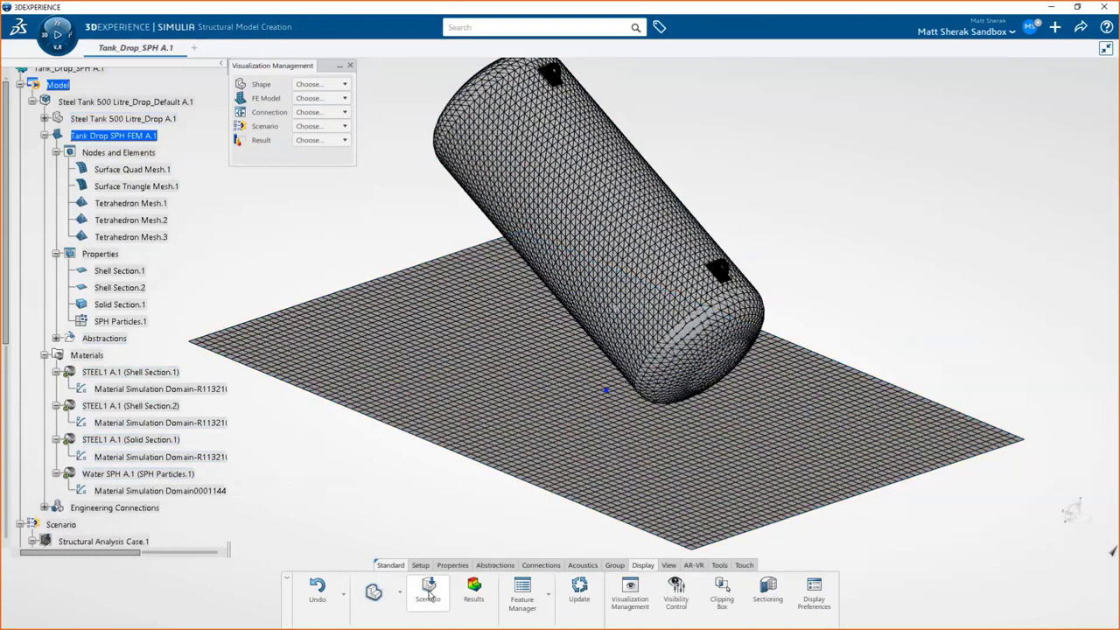
# - Switch to the mechanical scenario and add an Explicit Dynamic Step with a step time of 0.5 s
pyautogui.click(428, 594)
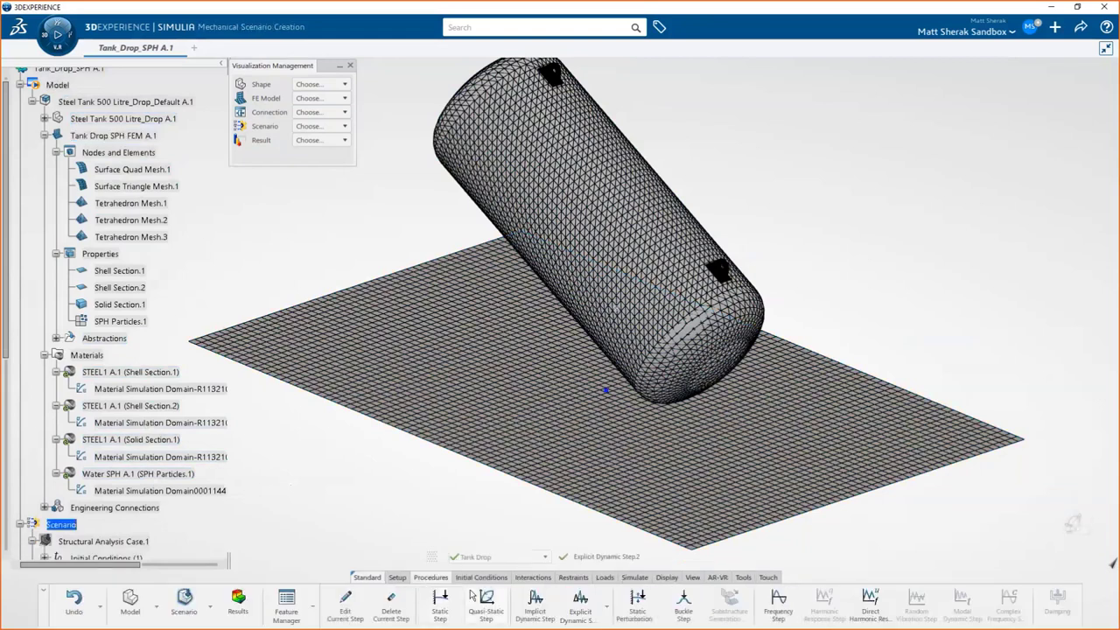
pyautogui.click(580, 610)
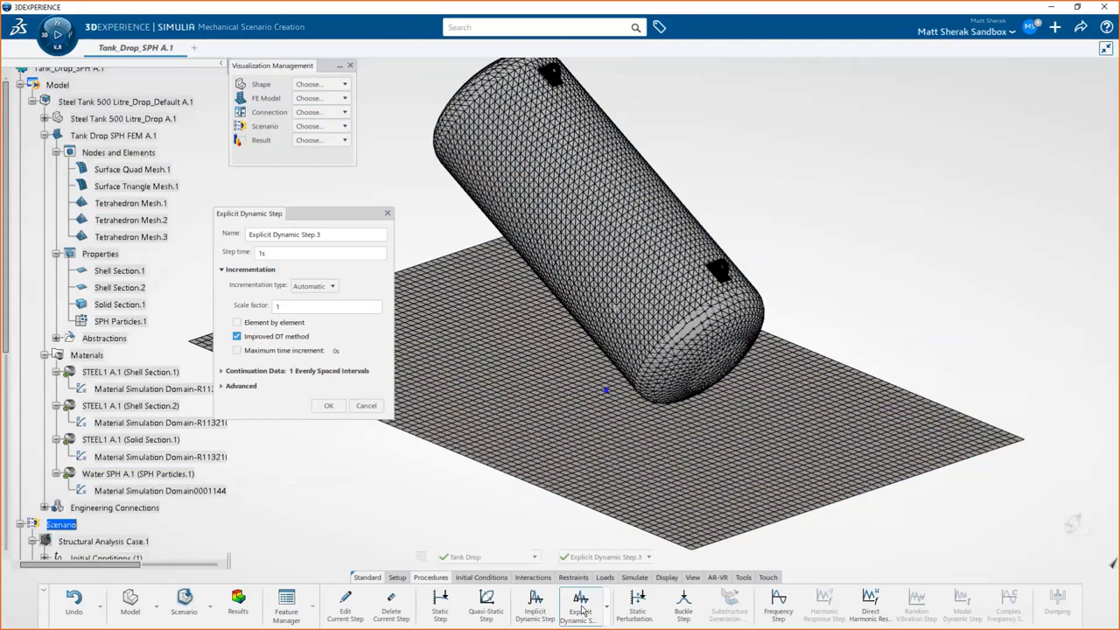
pyautogui.moveTo(278, 252); pyautogui.dragTo(238, 251)
pyautogui.write('0.5')
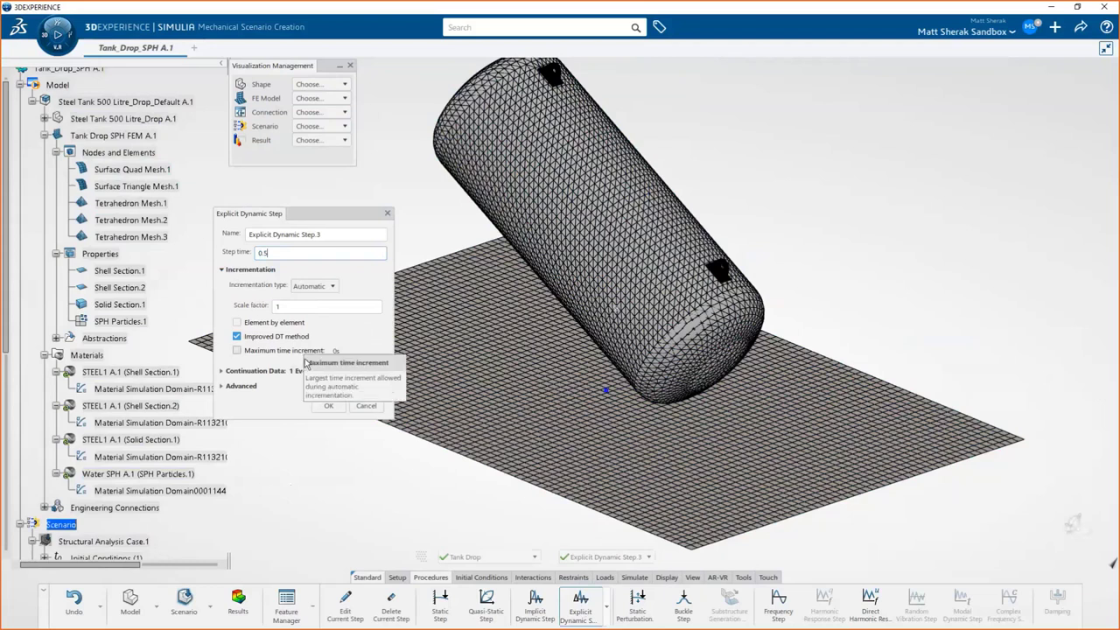
pyautogui.click(328, 407)
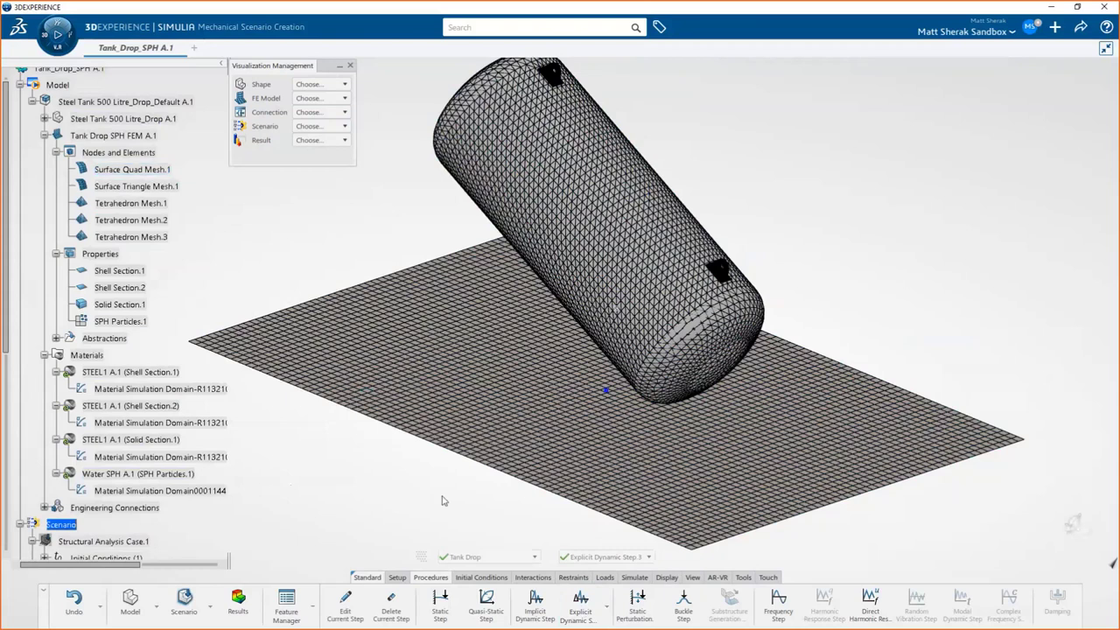
# - Add mass scaling on the whole model, applied throughout the step with a target time increment of 1e-6 s
pyautogui.click(607, 603)
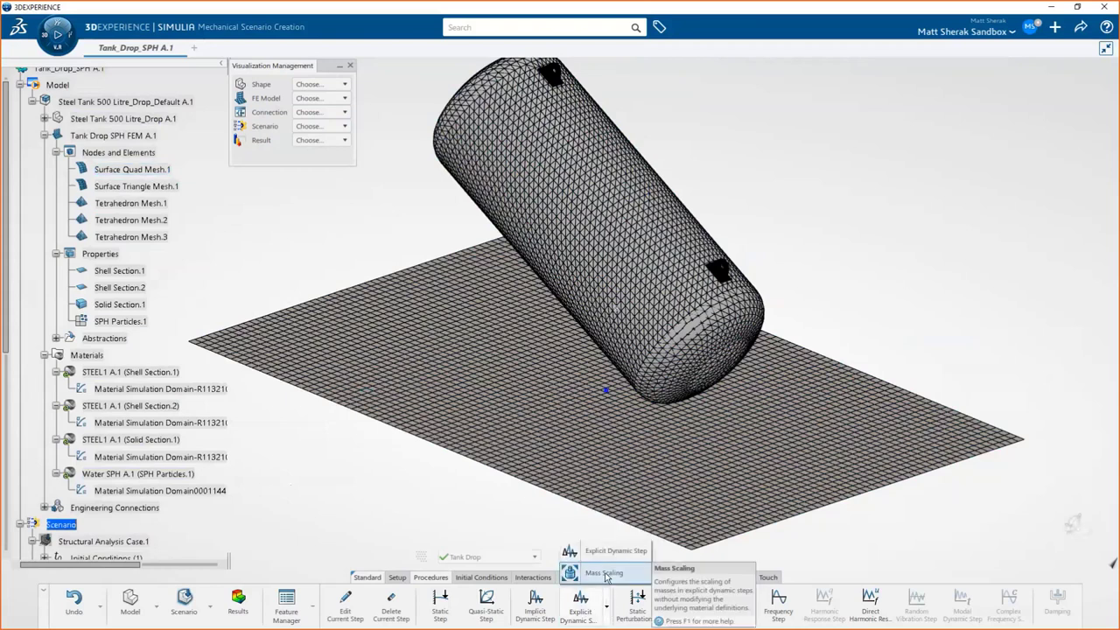
pyautogui.click(605, 574)
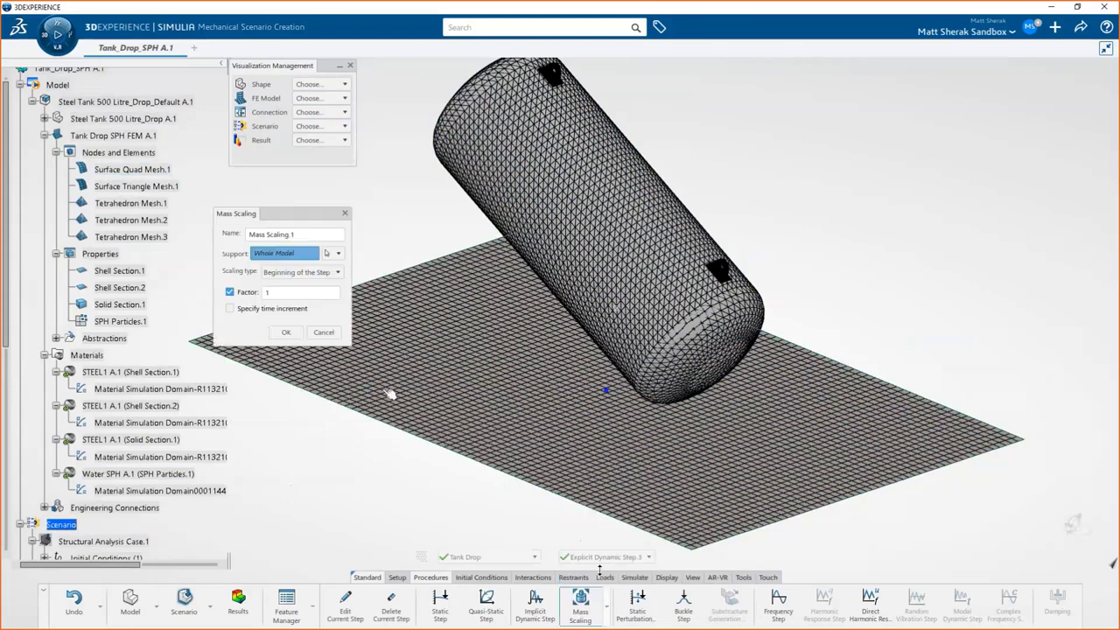
pyautogui.click(281, 294)
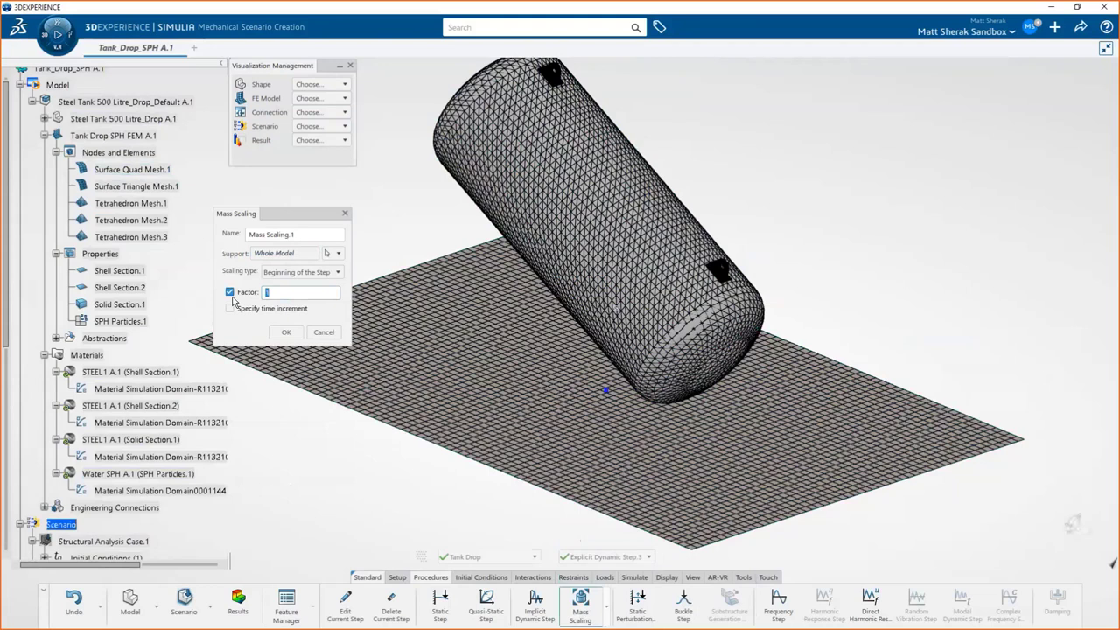
pyautogui.write('1')
pyautogui.click(297, 272)
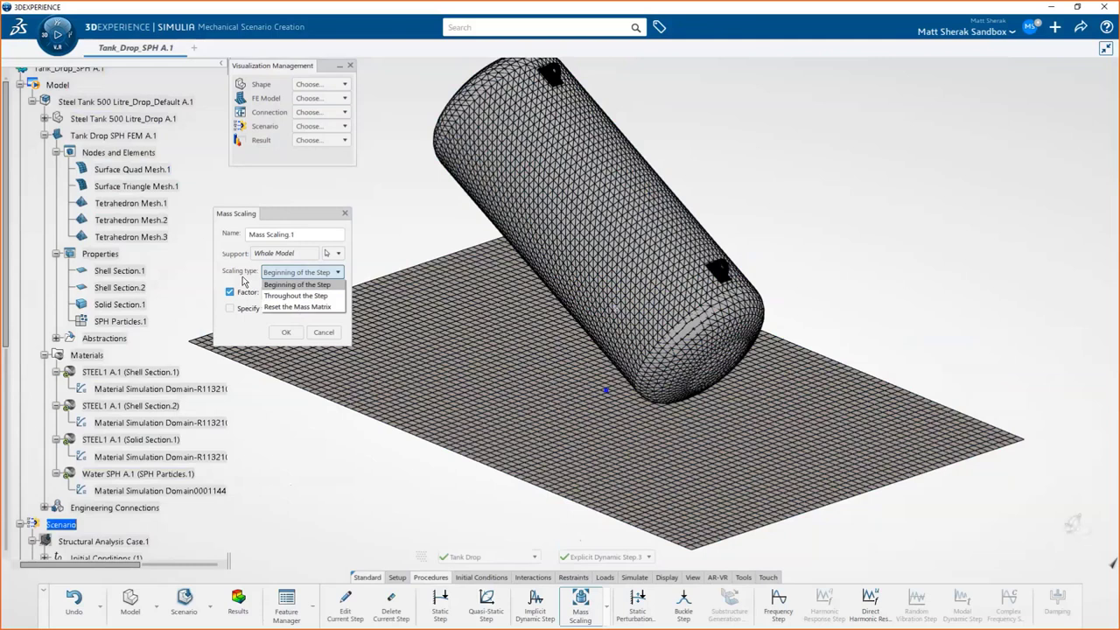
pyautogui.click(296, 295)
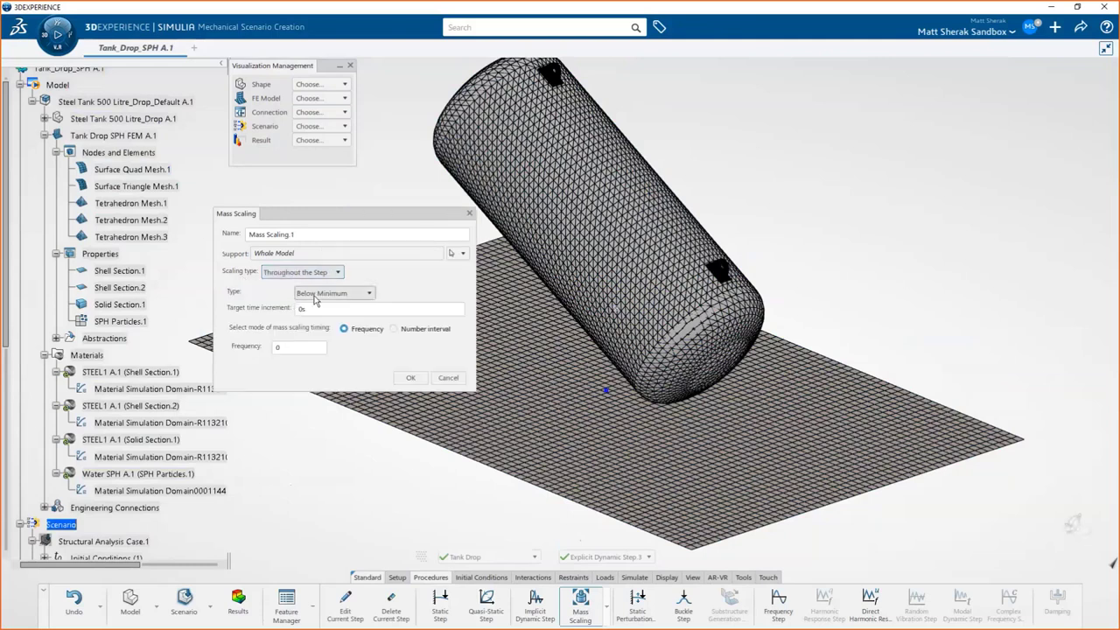
pyautogui.doubleClick(312, 308)
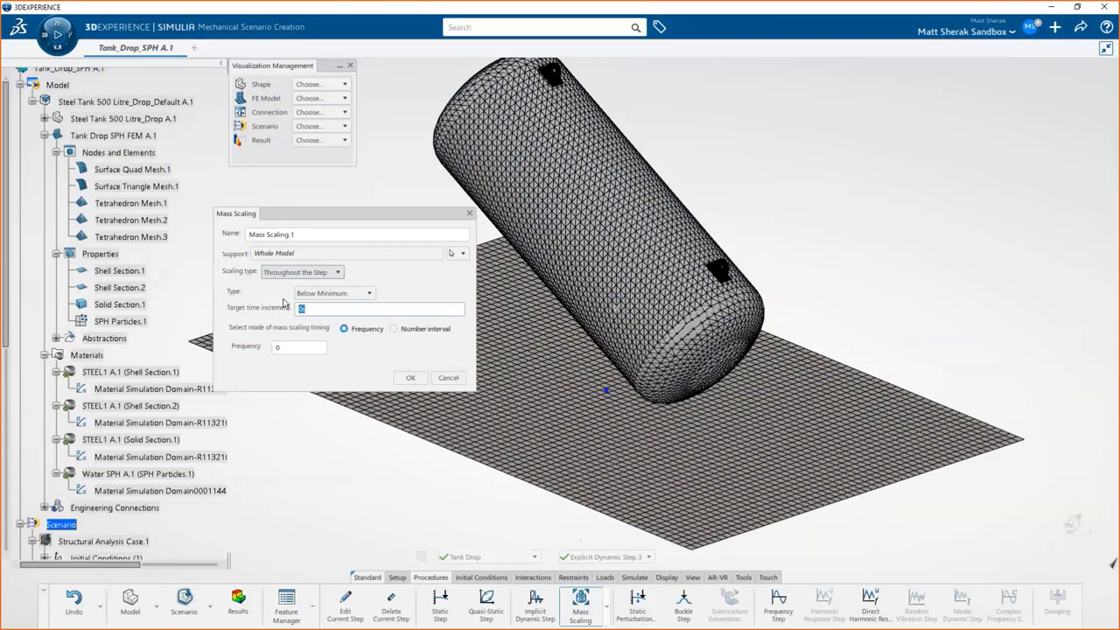
pyautogui.write('1e-6')
pyautogui.click(411, 377)
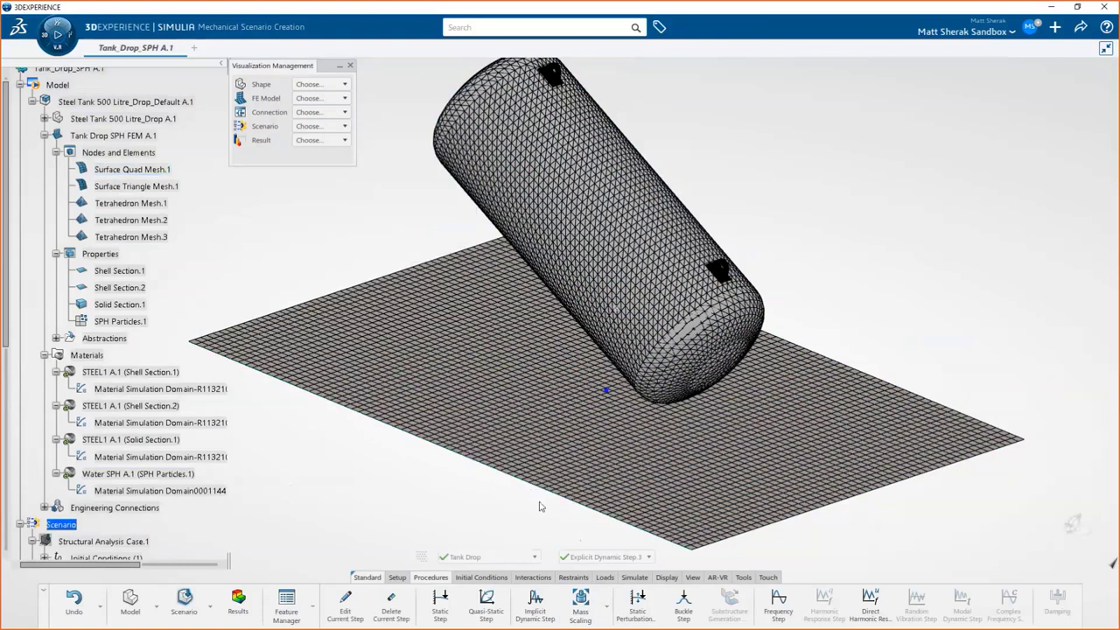
# - Create an initial velocity condition supported on the tank bodies Imported Body.1, Imported Body.3, Imported Body.4 and Imported Body.5
pyautogui.click(501, 579)
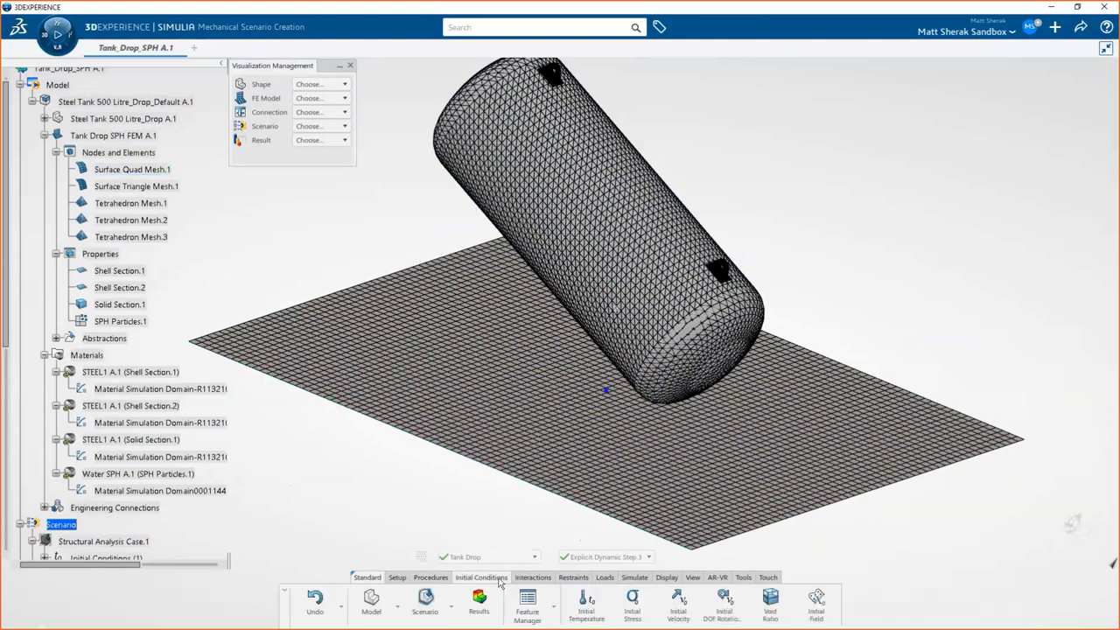
pyautogui.click(677, 606)
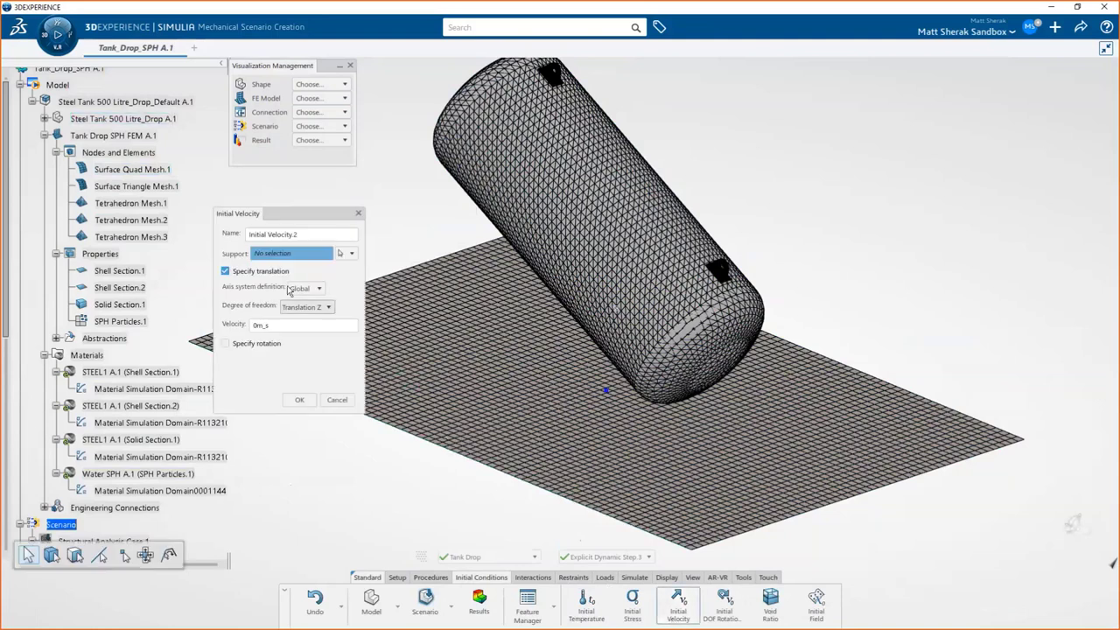
pyautogui.click(44, 118)
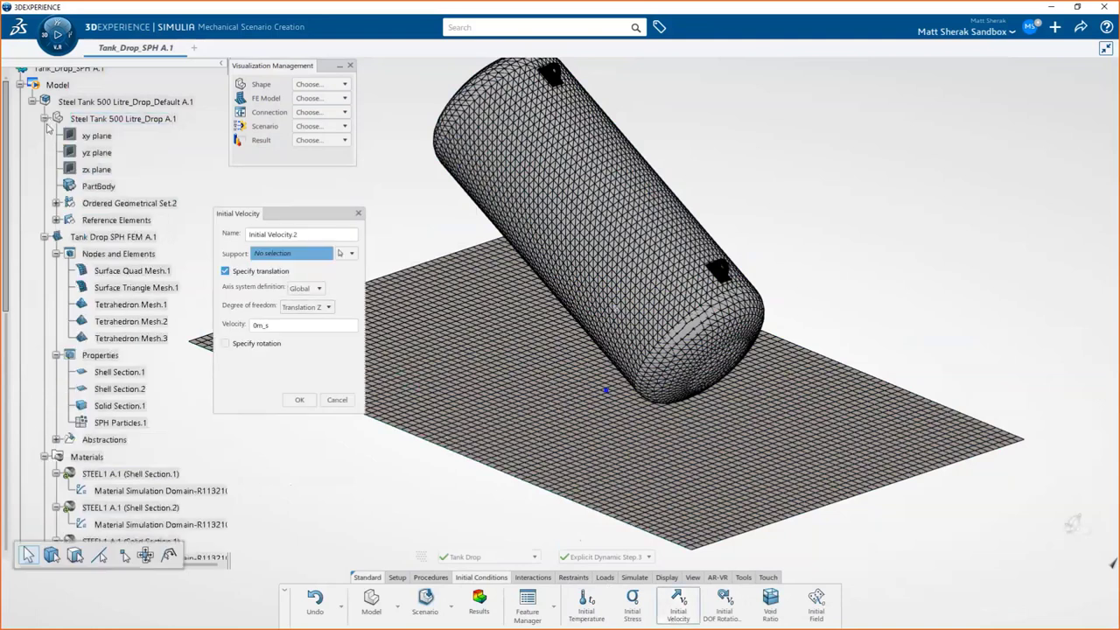
pyautogui.click(56, 203)
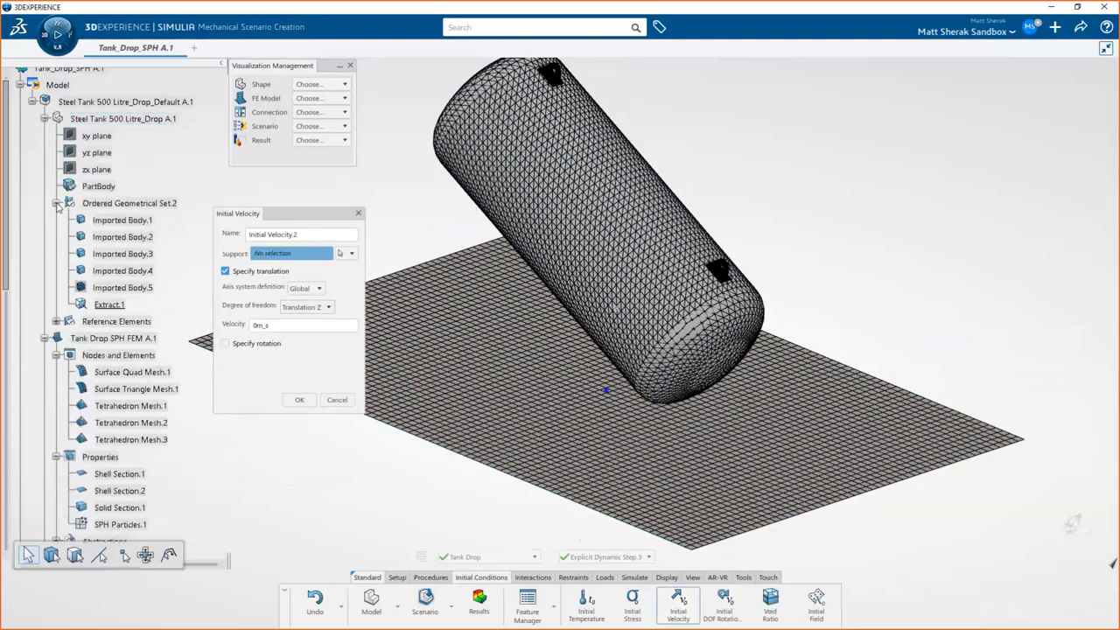
pyautogui.click(114, 221)
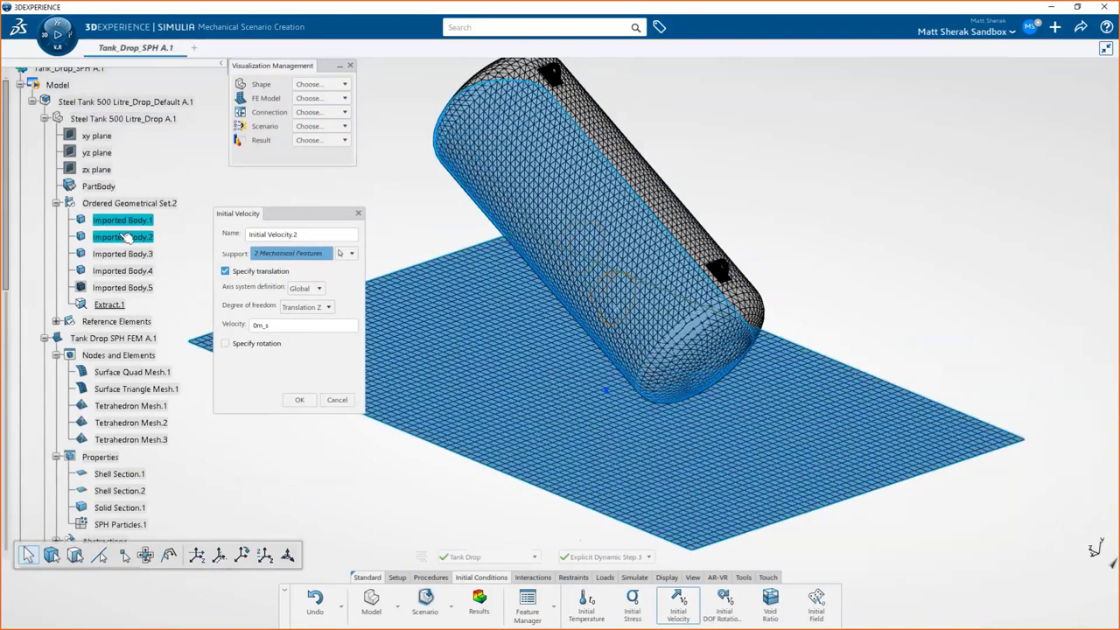
pyautogui.keyDown('ctrl'); pyautogui.click(127, 253); pyautogui.keyUp('ctrl')
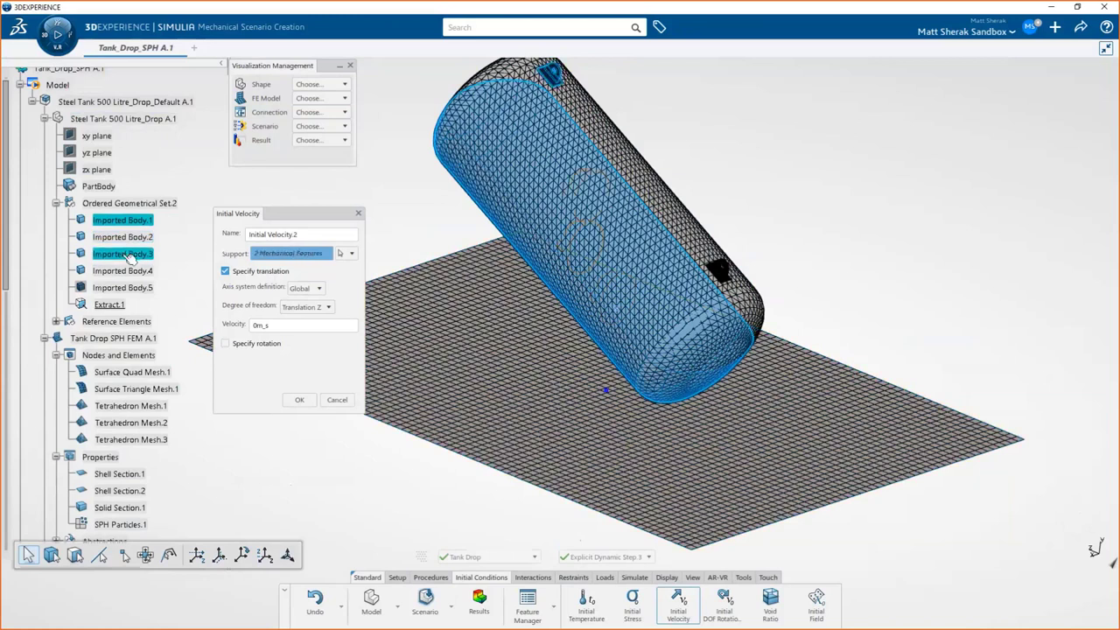
pyautogui.keyDown('ctrl'); pyautogui.click(122, 271); pyautogui.keyUp('ctrl')
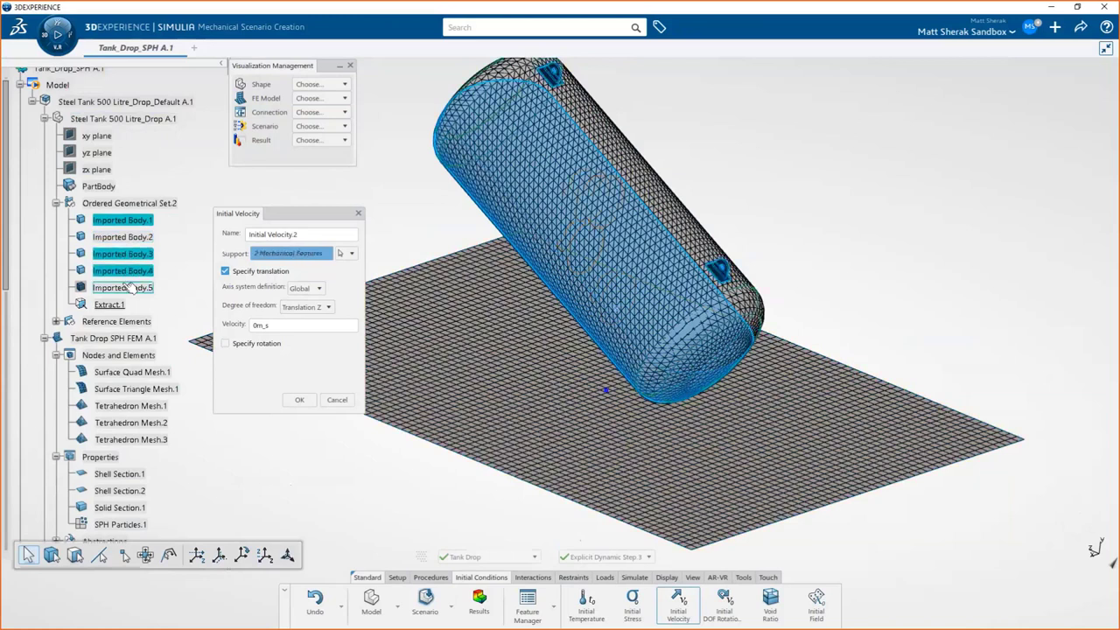
pyautogui.keyDown('ctrl'); pyautogui.click(127, 287); pyautogui.keyUp('ctrl')
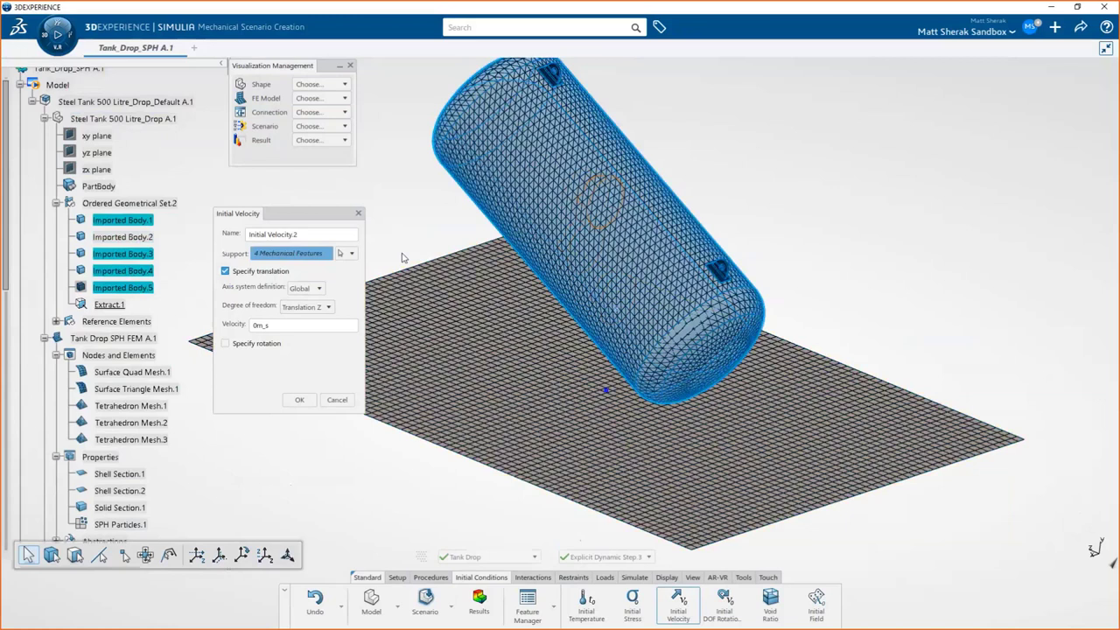
# - Set the initial velocity to -3.5 m/s along Translation Y and accept the condition
pyautogui.moveTo(403, 257)
pyautogui.mouseDown(button='middle')
pyautogui.moveTo(458, 250)
pyautogui.moveTo(445, 243)
pyautogui.moveTo(405, 261)
pyautogui.mouseUp(button='middle')
pyautogui.click(298, 325)
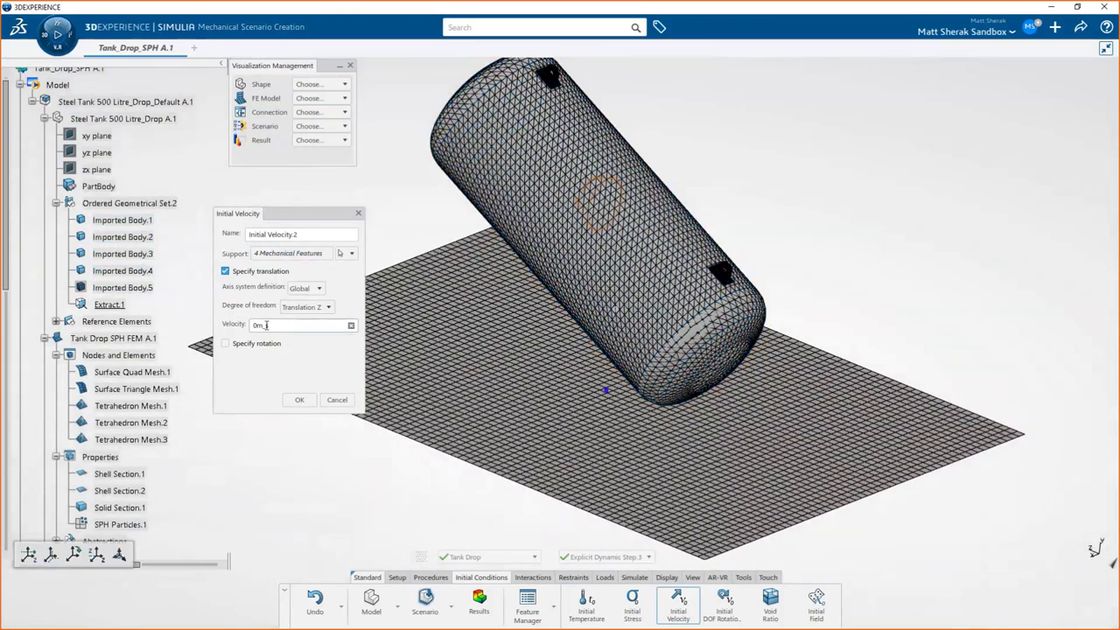
pyautogui.moveTo(273, 324); pyautogui.dragTo(240, 324)
pyautogui.write('-3.5')
pyautogui.press('Return')
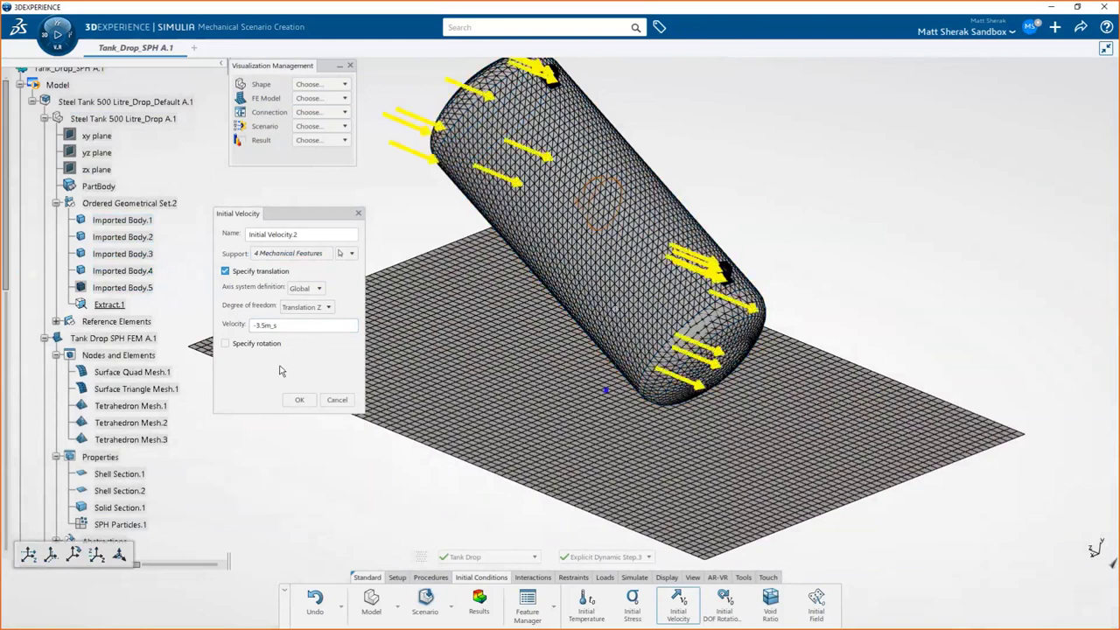
pyautogui.click(306, 308)
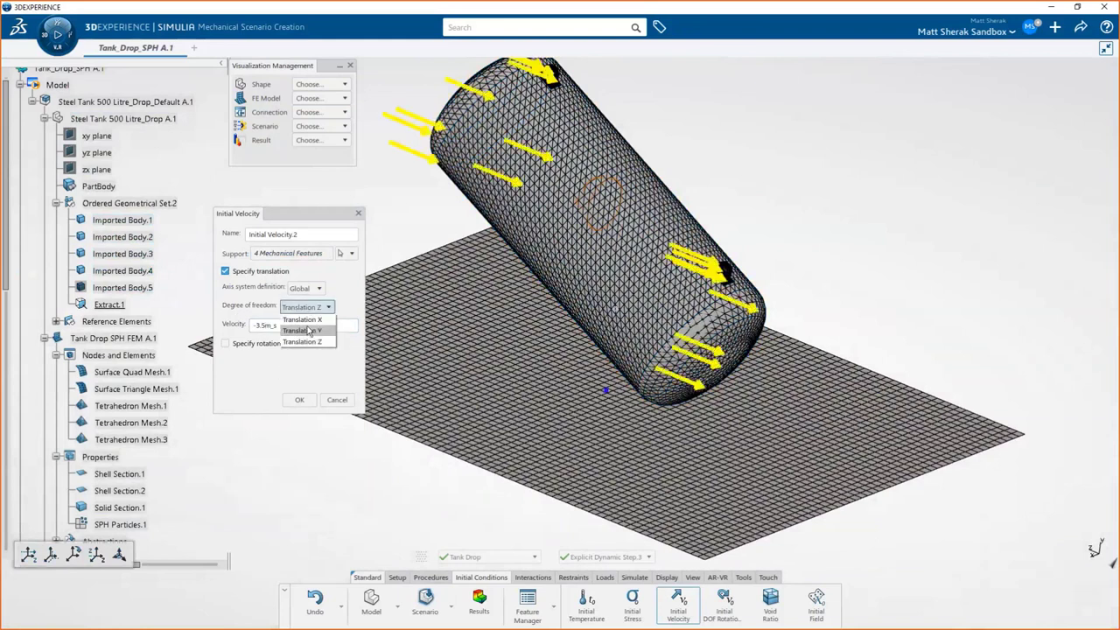
pyautogui.click(308, 330)
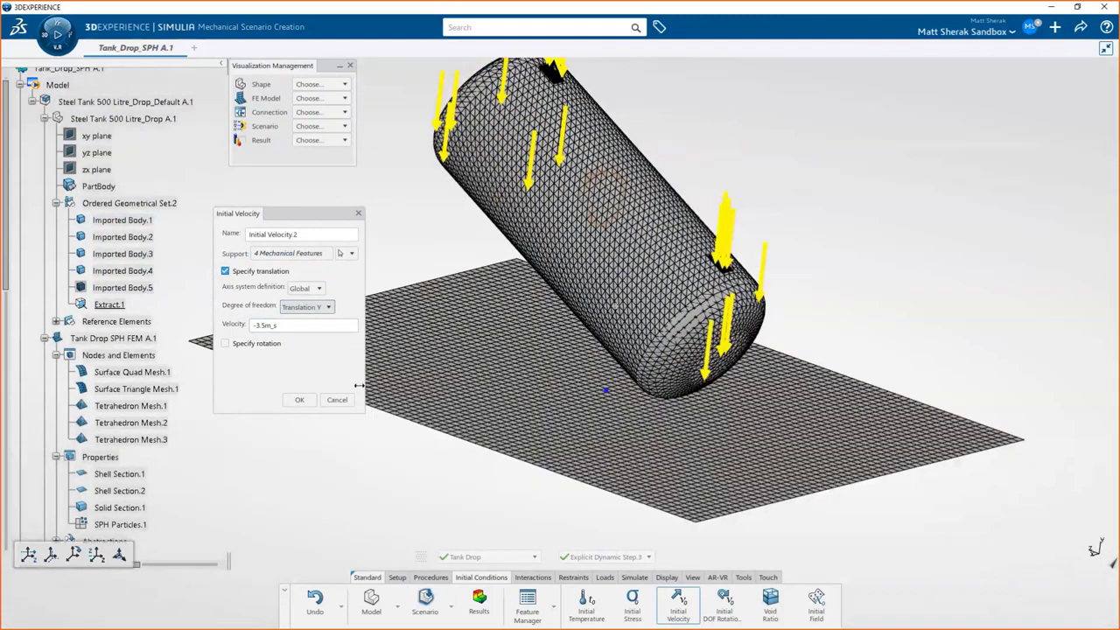
pyautogui.click(306, 402)
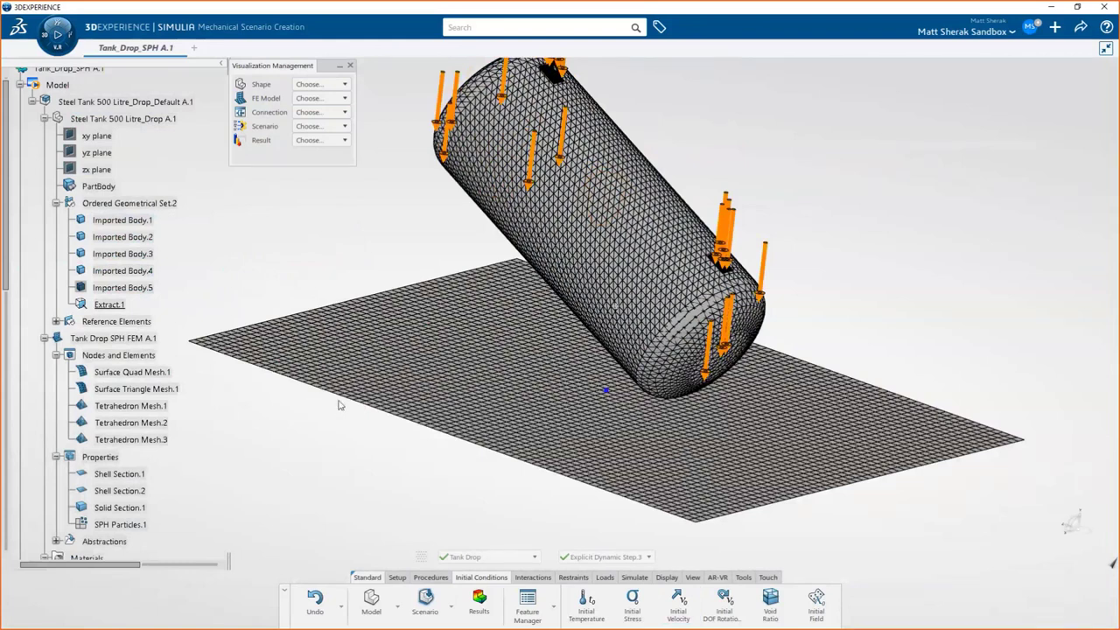
# - Add a gravity load on the whole model with Gravity Z set to 0 and Gravity Y set to -9.81 m/s2
pyautogui.click(600, 578)
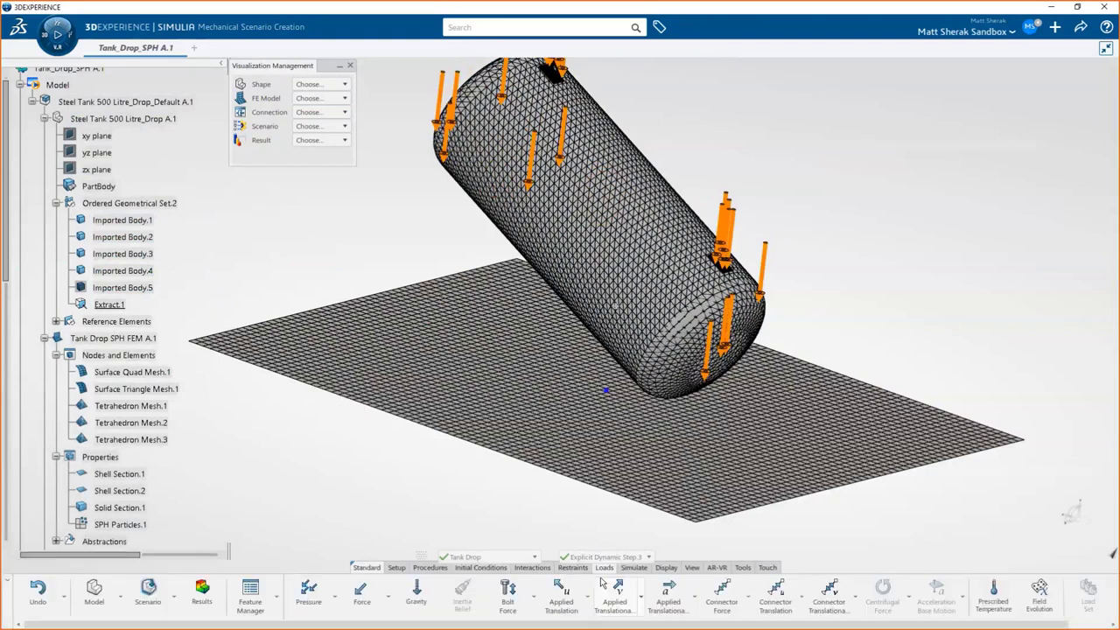
pyautogui.click(417, 596)
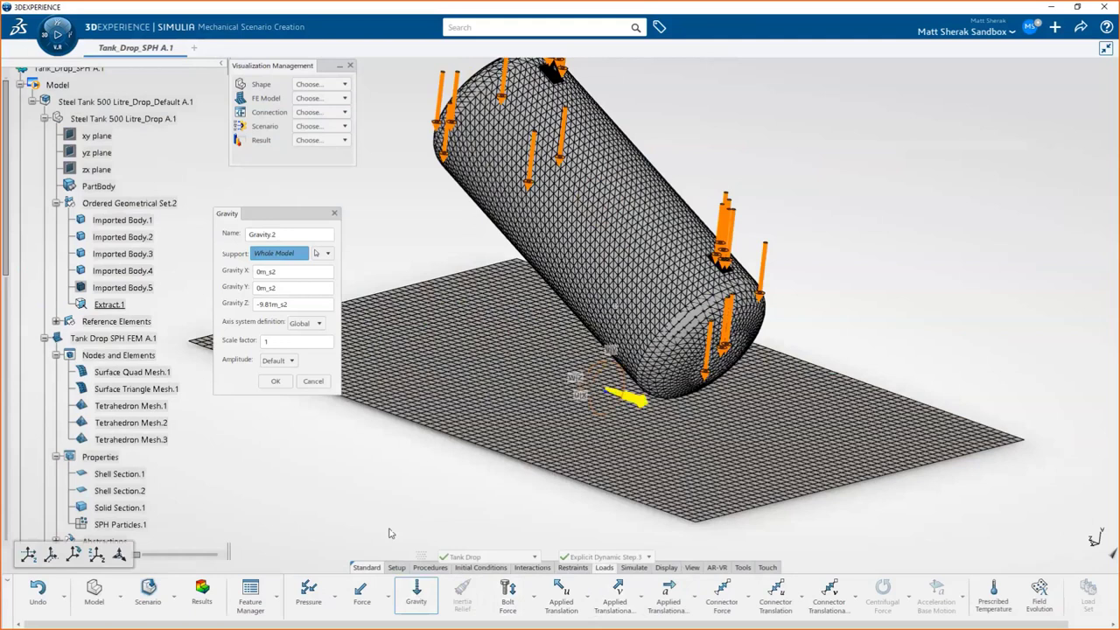
pyautogui.doubleClick(301, 306)
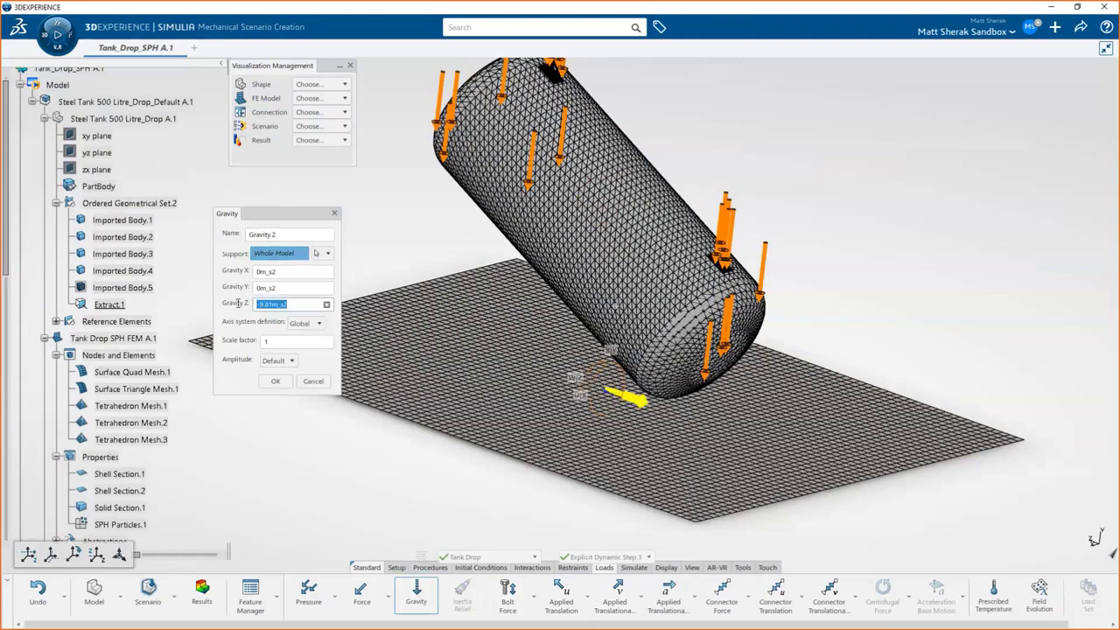
pyautogui.write('0')
pyautogui.click(269, 288)
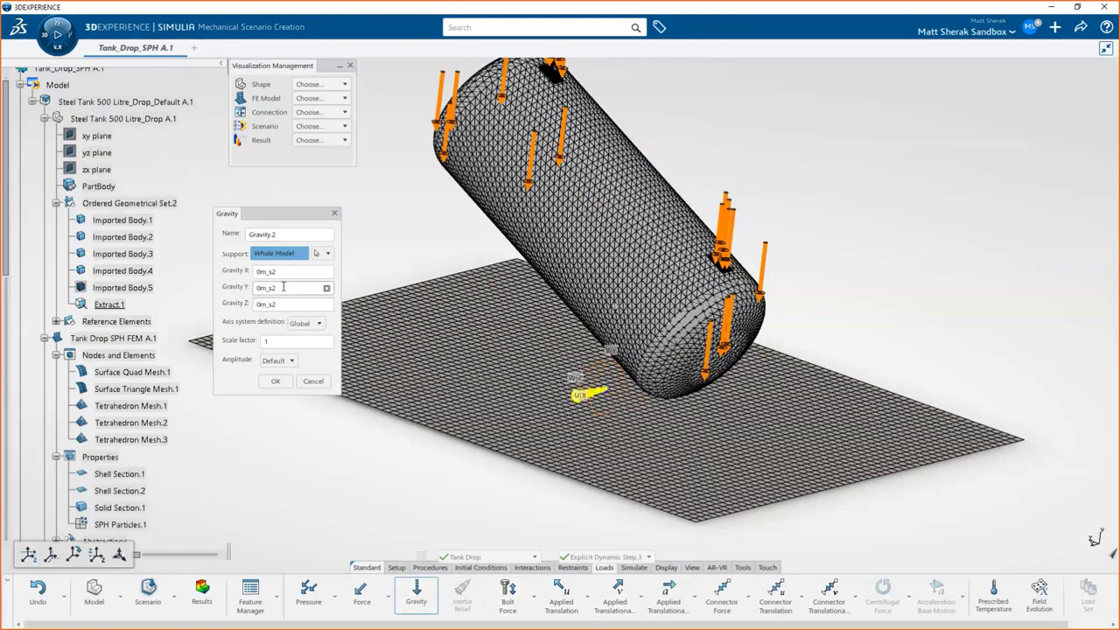
pyautogui.moveTo(284, 288); pyautogui.dragTo(245, 287)
pyautogui.write('-9.81')
pyautogui.press('Return')
pyautogui.moveTo(507, 468)
pyautogui.mouseDown(button='middle')
pyautogui.moveTo(499, 462)
pyautogui.moveTo(503, 474)
pyautogui.mouseUp(button='middle')
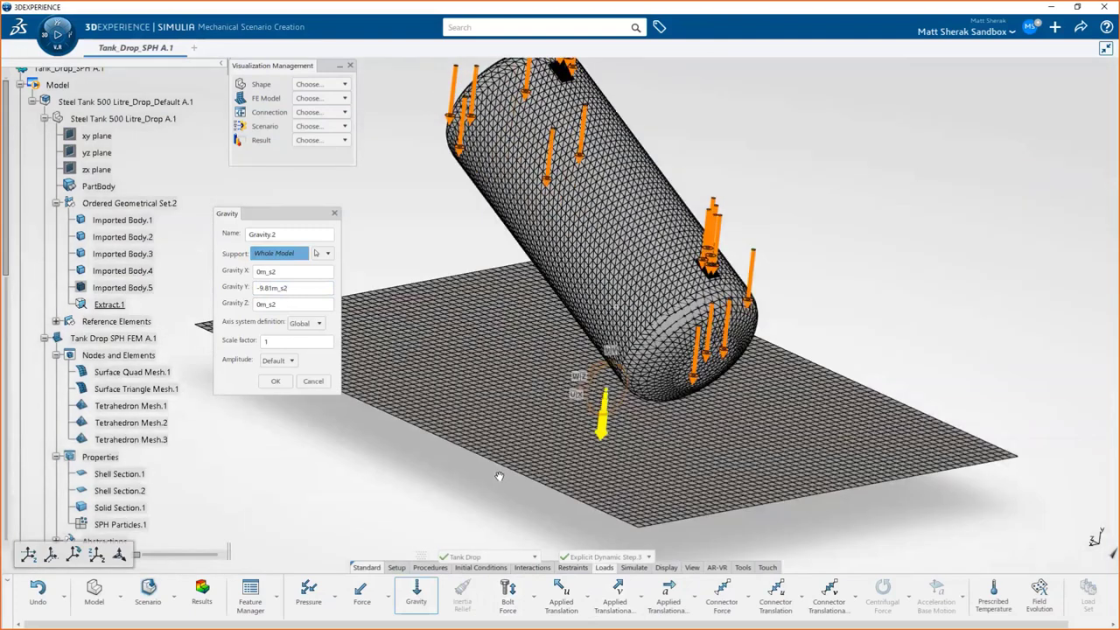
pyautogui.click(275, 383)
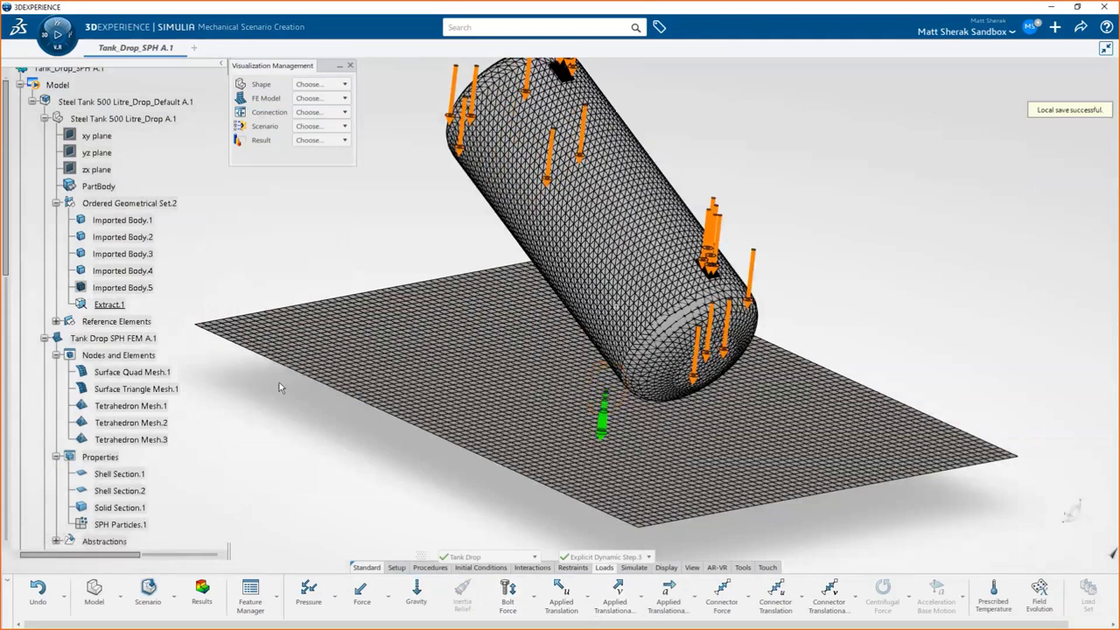
# - Clamp the floor plate by applying a clamp restraint to Imported Body.2
pyautogui.click(570, 568)
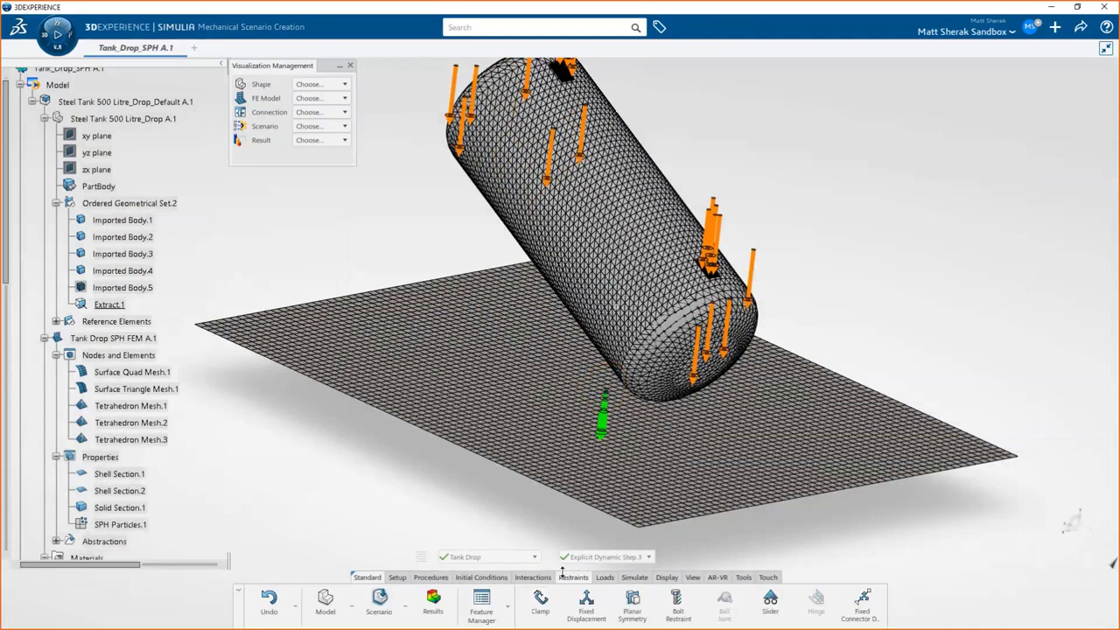
pyautogui.click(540, 601)
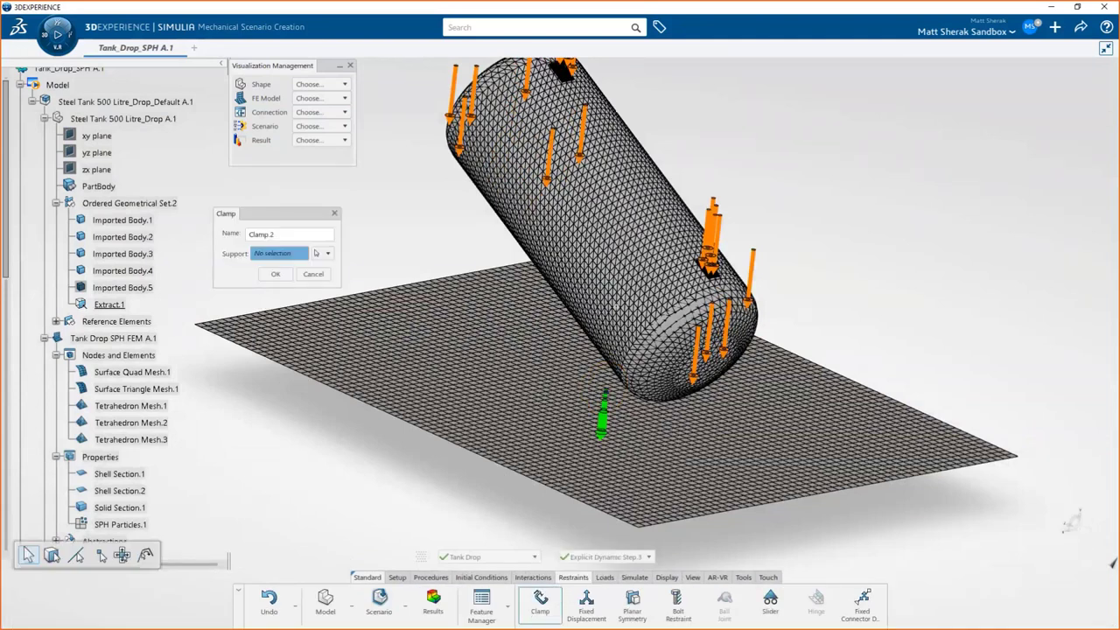
pyautogui.click(122, 236)
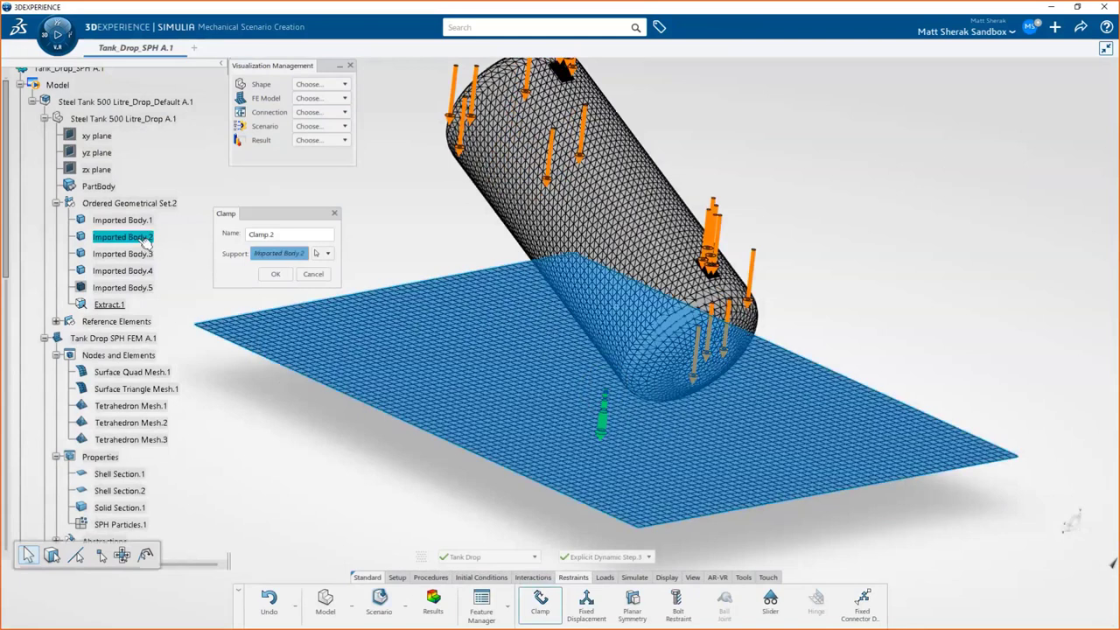
pyautogui.click(273, 274)
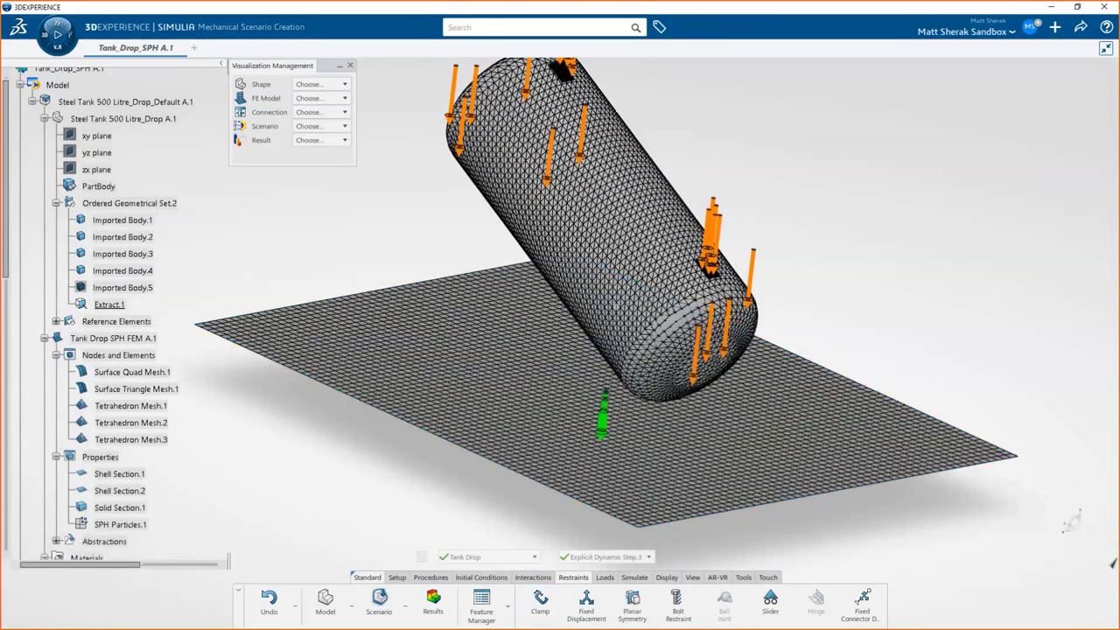
pyautogui.moveTo(426, 522)
pyautogui.mouseDown(button='middle')
pyautogui.moveTo(458, 507)
pyautogui.moveTo(426, 525)
pyautogui.mouseUp(button='middle')
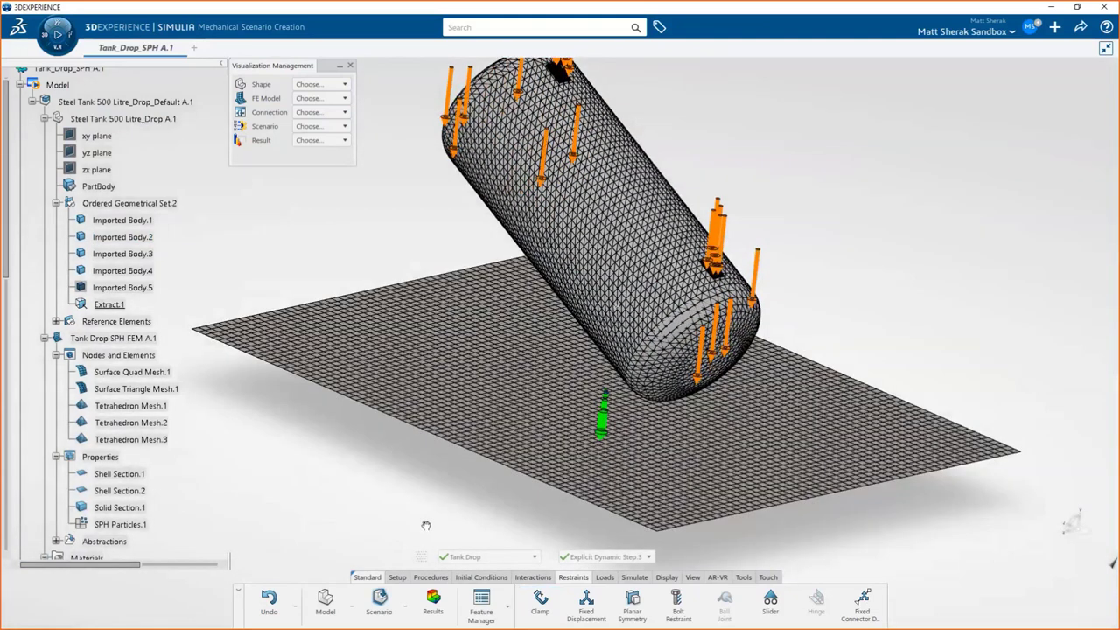
# - Configure the Tank Drop simulation run with the Cloud location, Credits license and a 144-core configuration
pyautogui.click(642, 579)
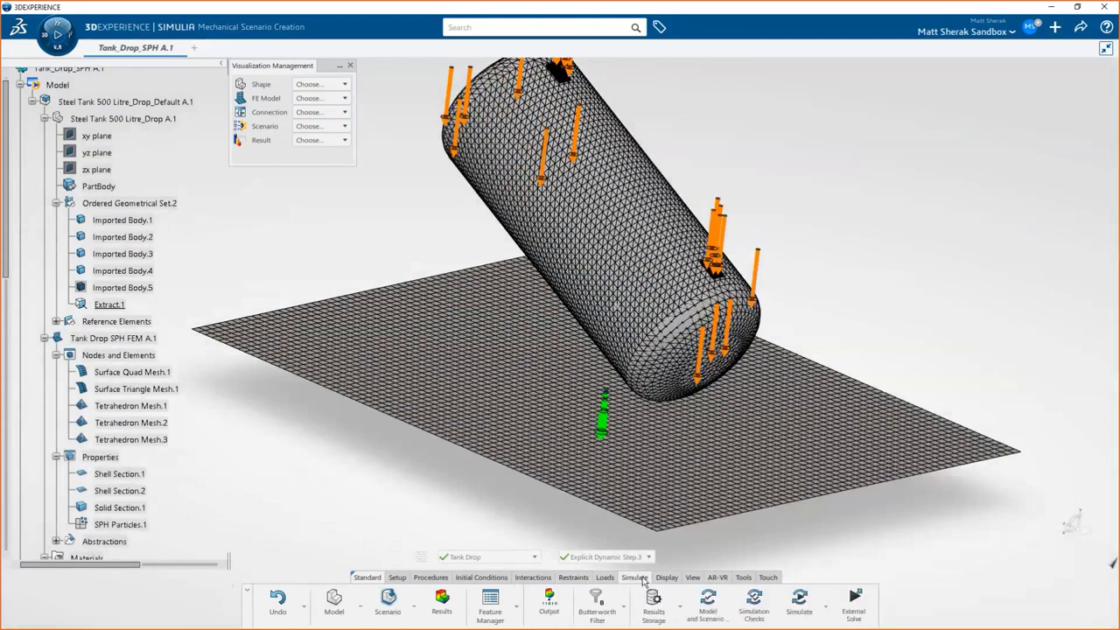
pyautogui.click(805, 611)
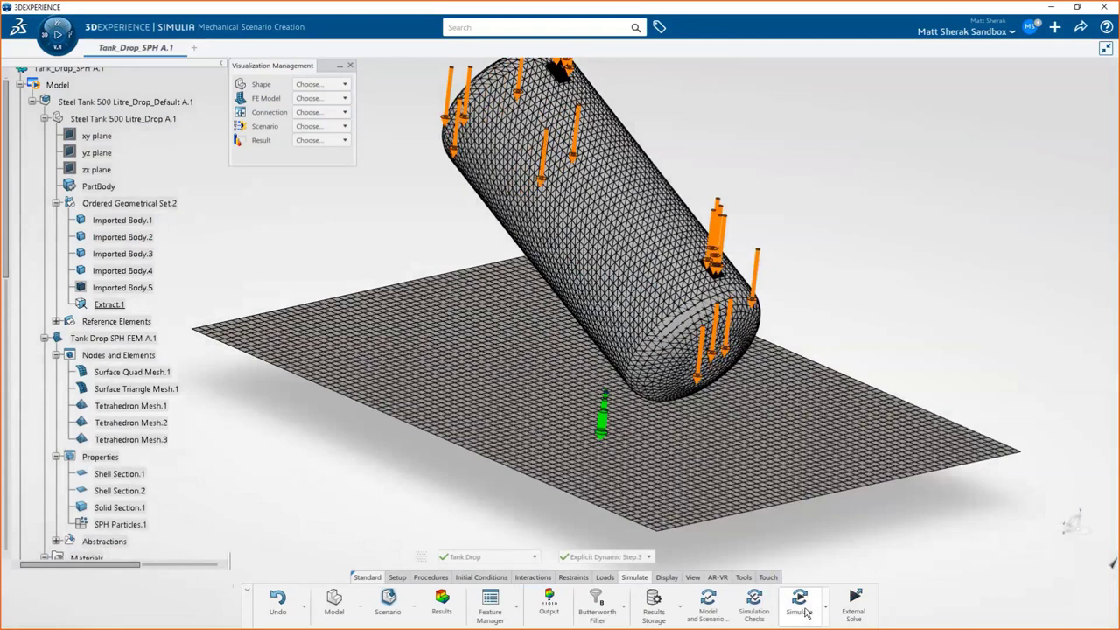
pyautogui.click(798, 597)
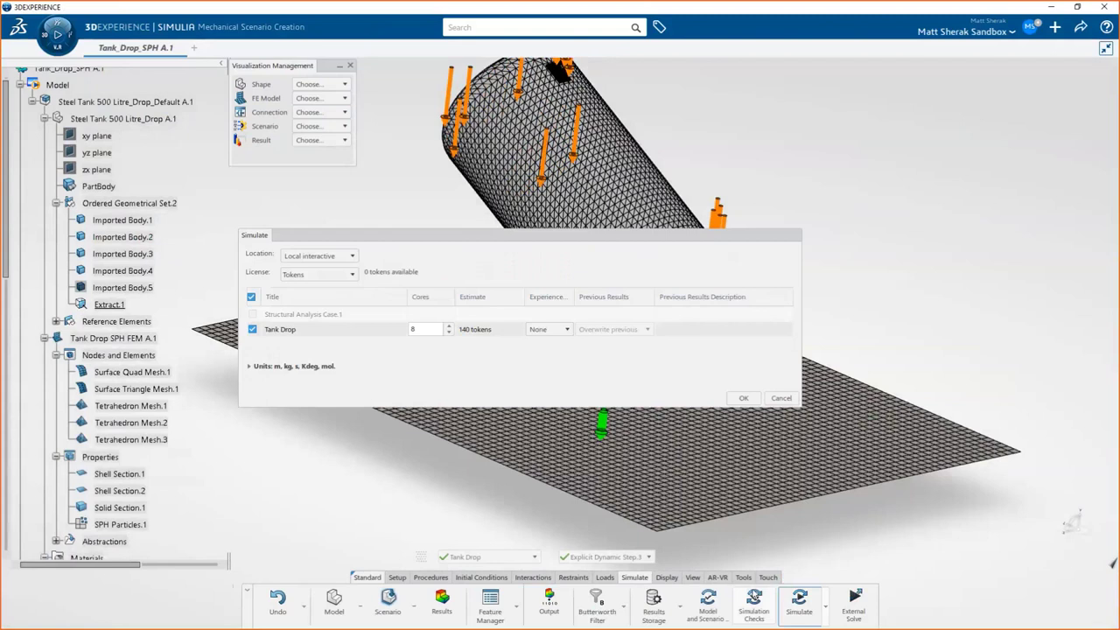
pyautogui.click(355, 256)
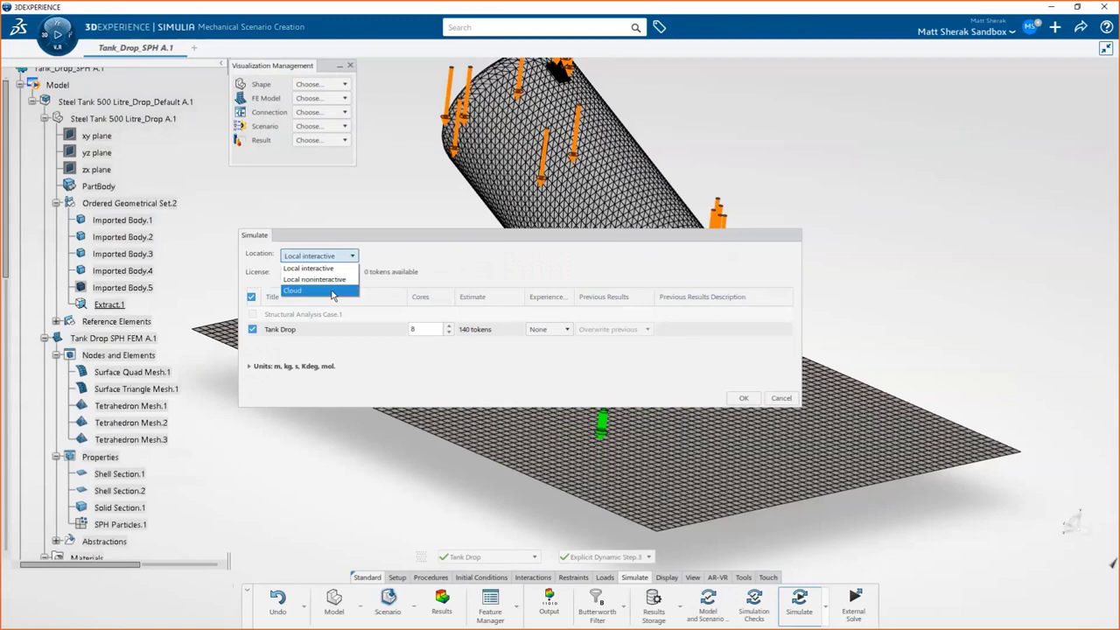
pyautogui.click(333, 292)
pyautogui.click(316, 274)
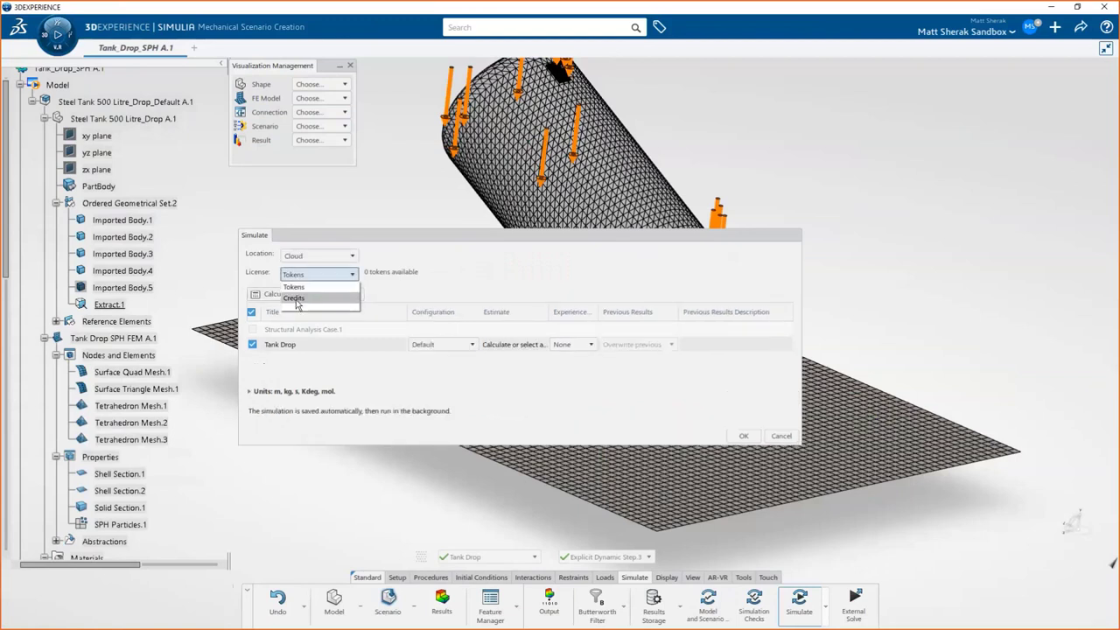
pyautogui.click(297, 298)
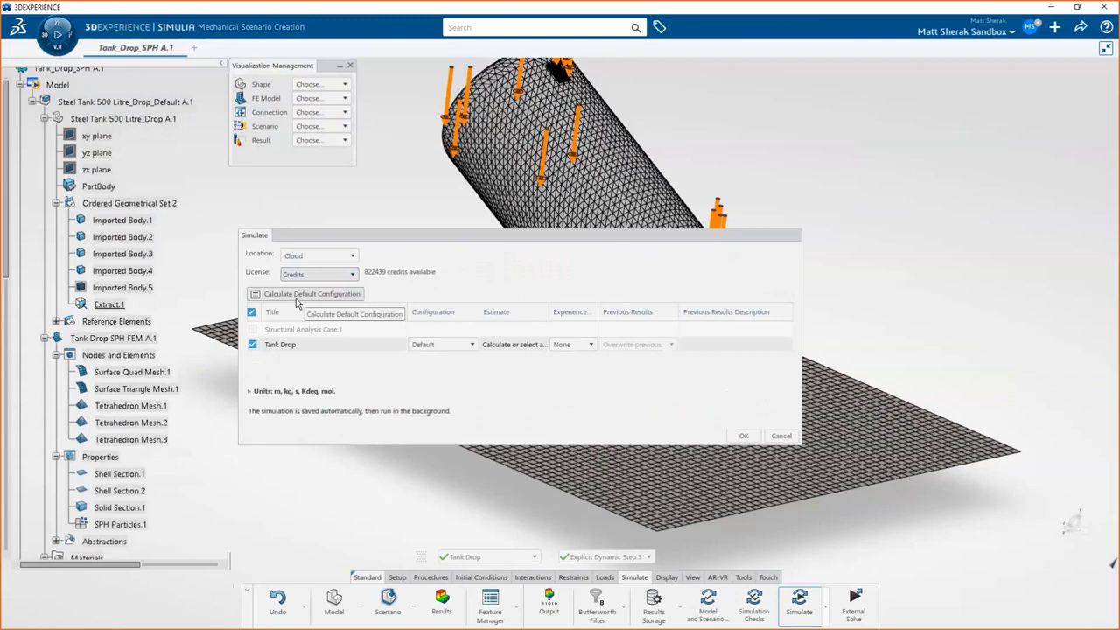
pyautogui.click(448, 345)
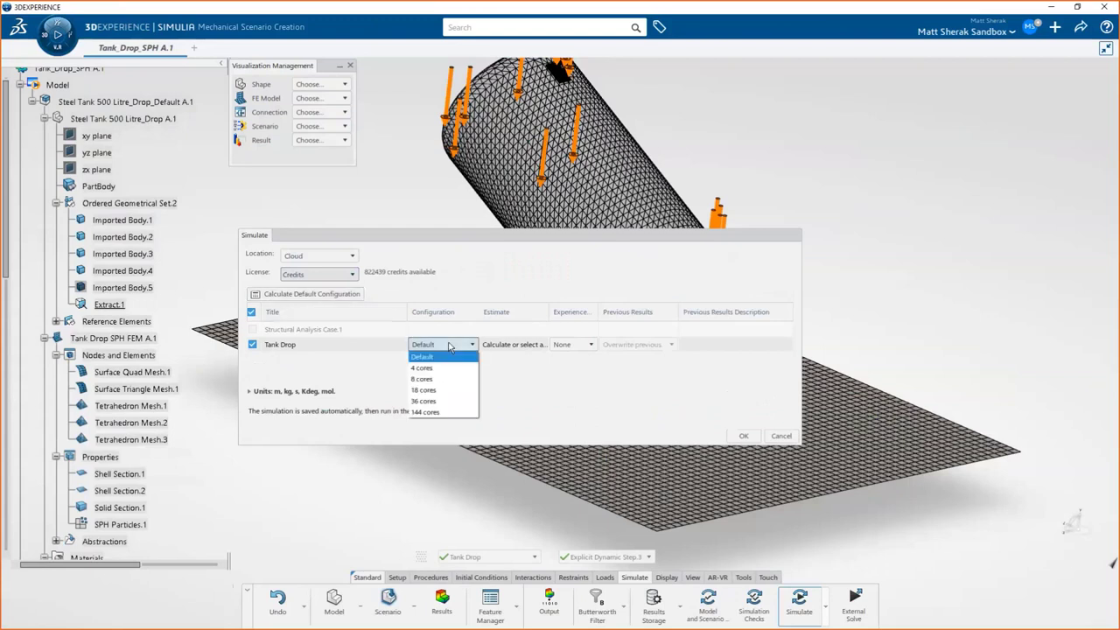
pyautogui.click(442, 413)
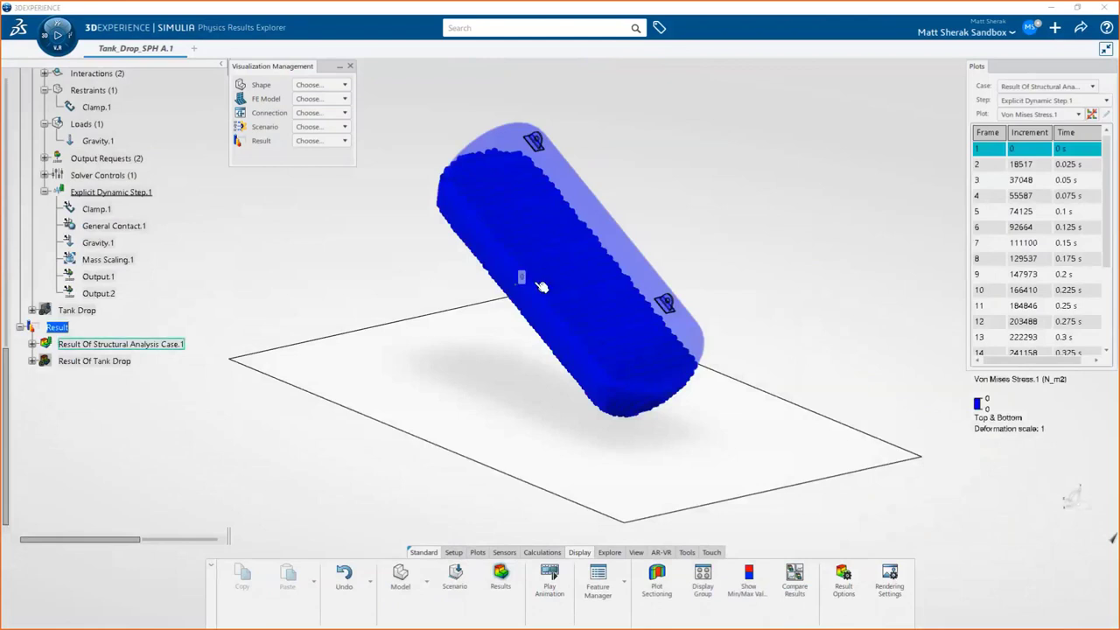
# - Examine the SPH particles inside the tank up close in the first frame of the Von Mises stress result
pyautogui.scroll(10, 574, 265)
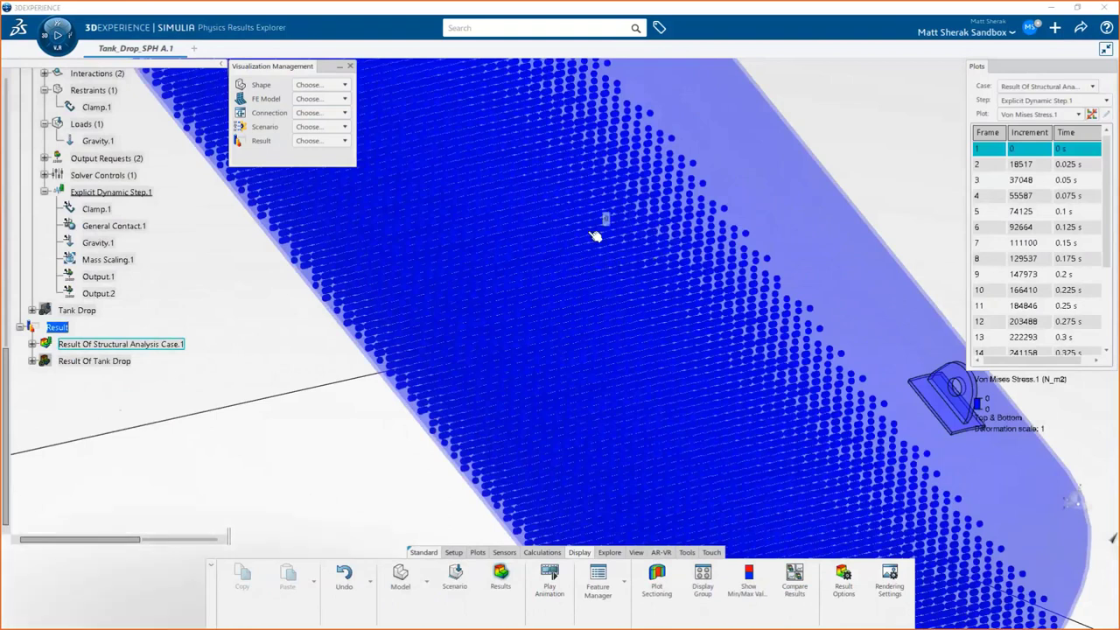
pyautogui.scroll(-10, 575, 248)
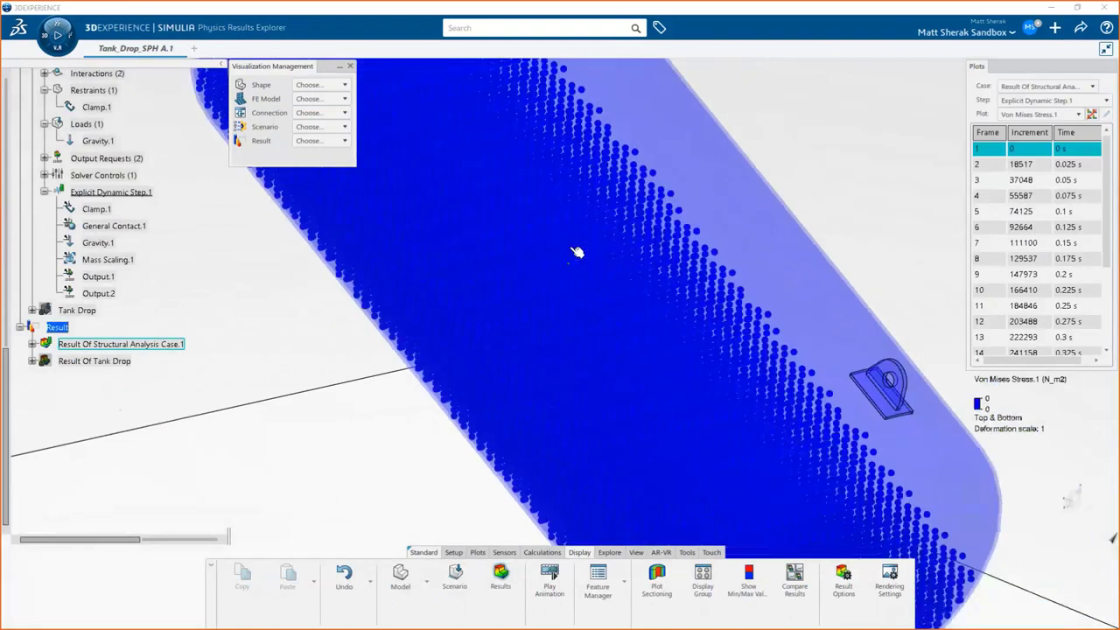
pyautogui.scroll(-5, 570, 247)
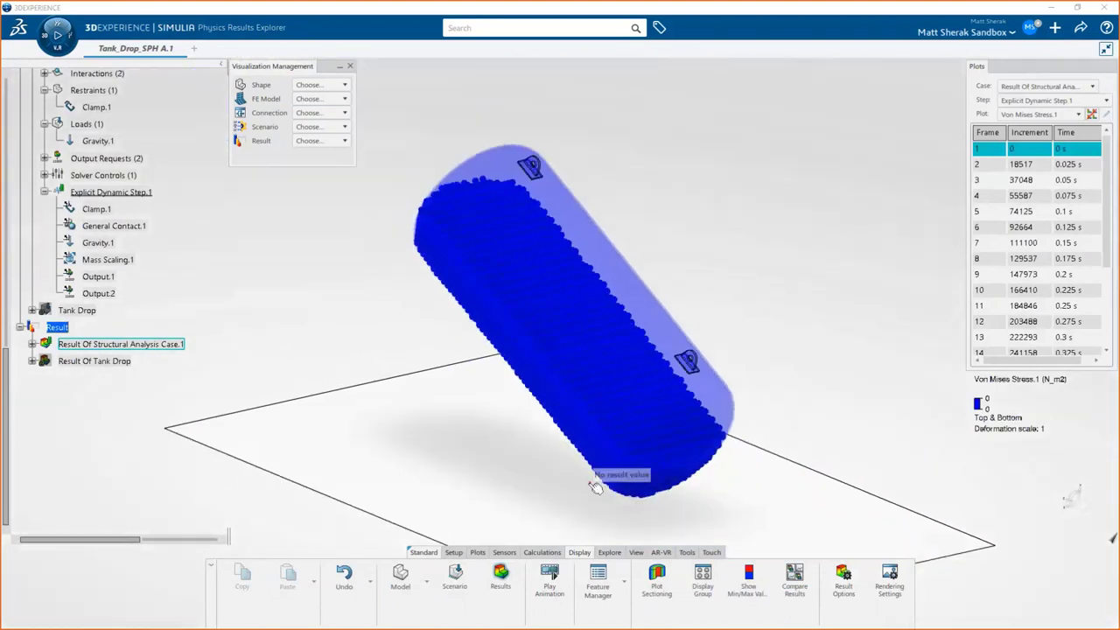
# - Play the Von Mises stress animation of the tank drop with the whole tank and floor plate in view
pyautogui.scroll(-5, 595, 482)
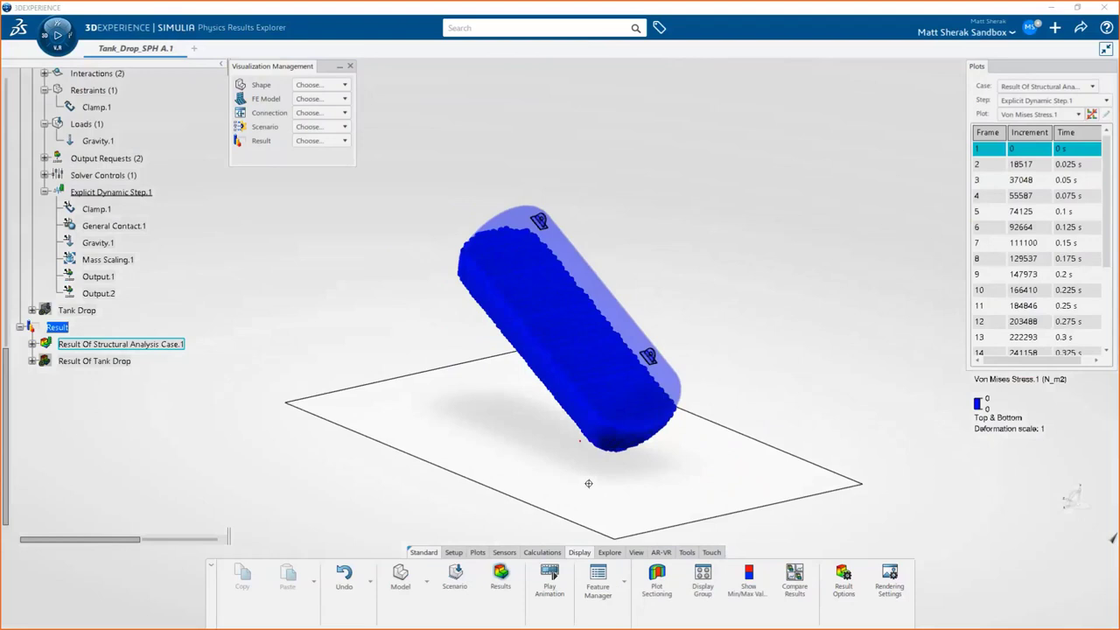
pyautogui.scroll(2, 588, 483)
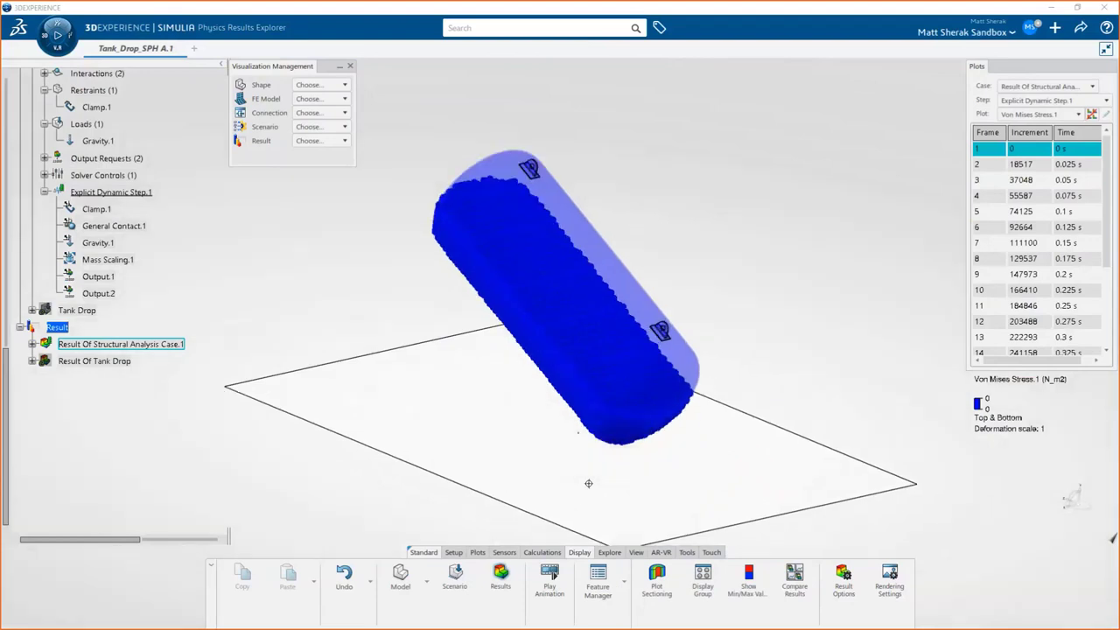
pyautogui.scroll(2, 588, 483)
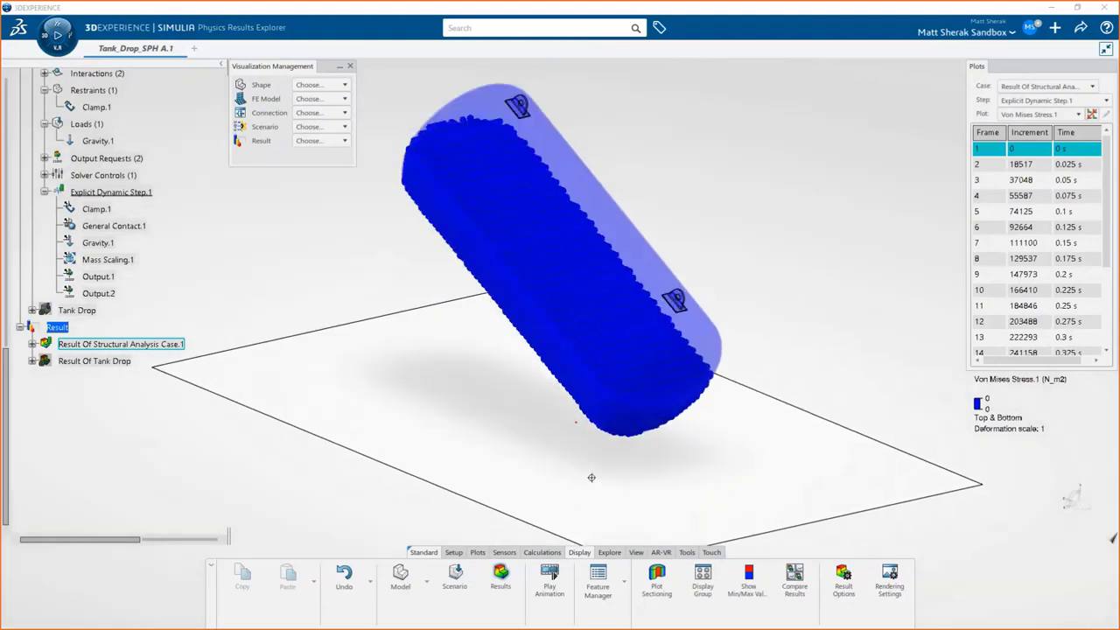
pyautogui.click(546, 585)
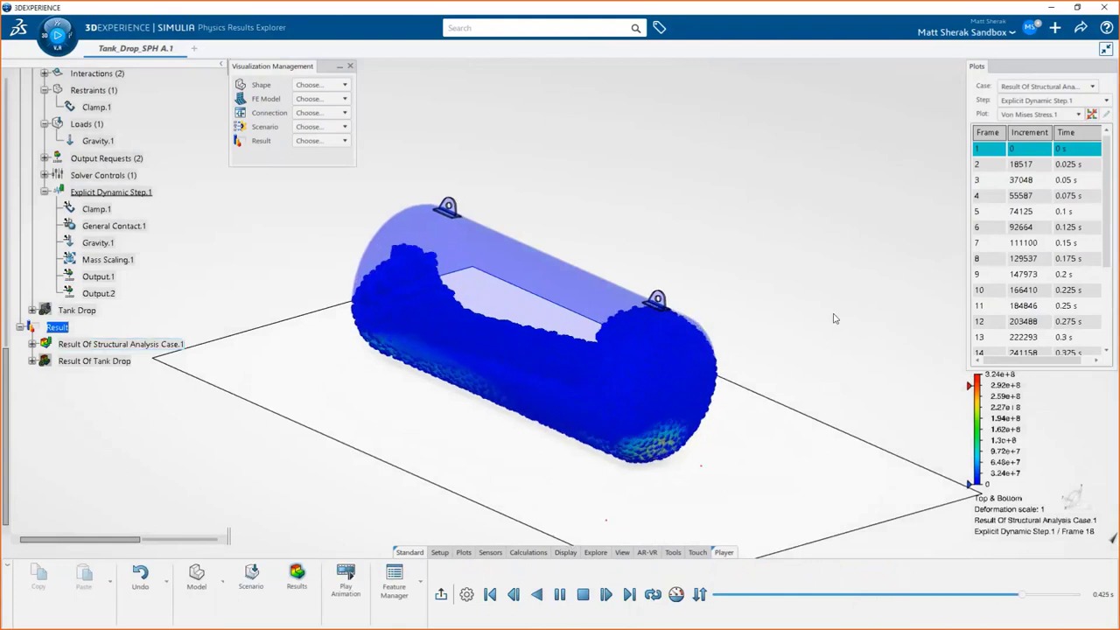
# - Switch the plot to Displacement.1, watch its drop animation and stop it
pyautogui.click(1037, 114)
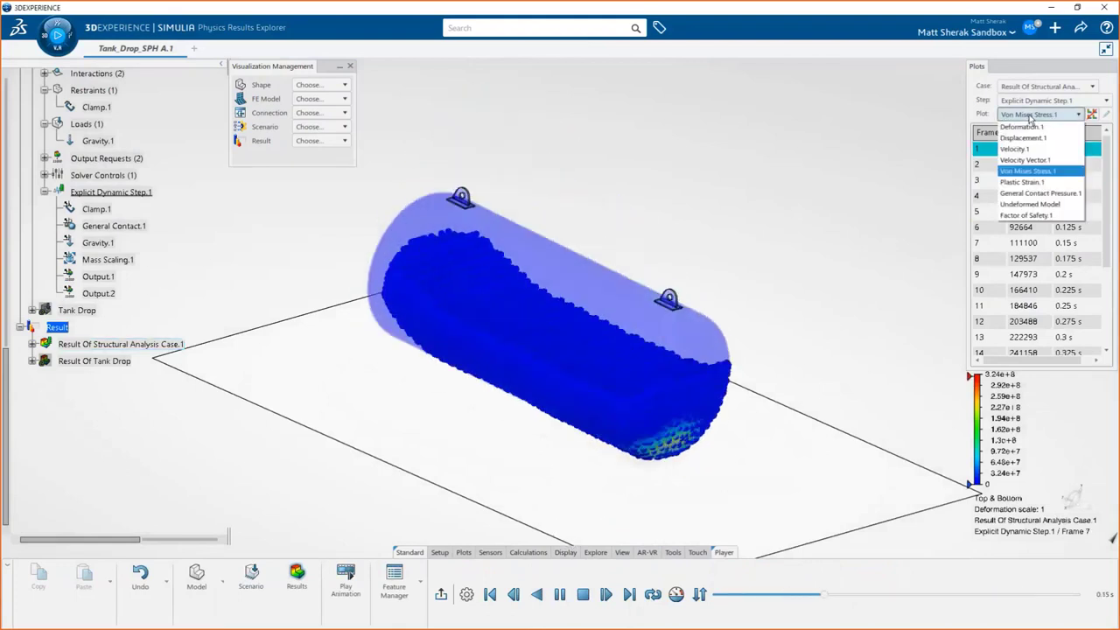
pyautogui.click(1037, 138)
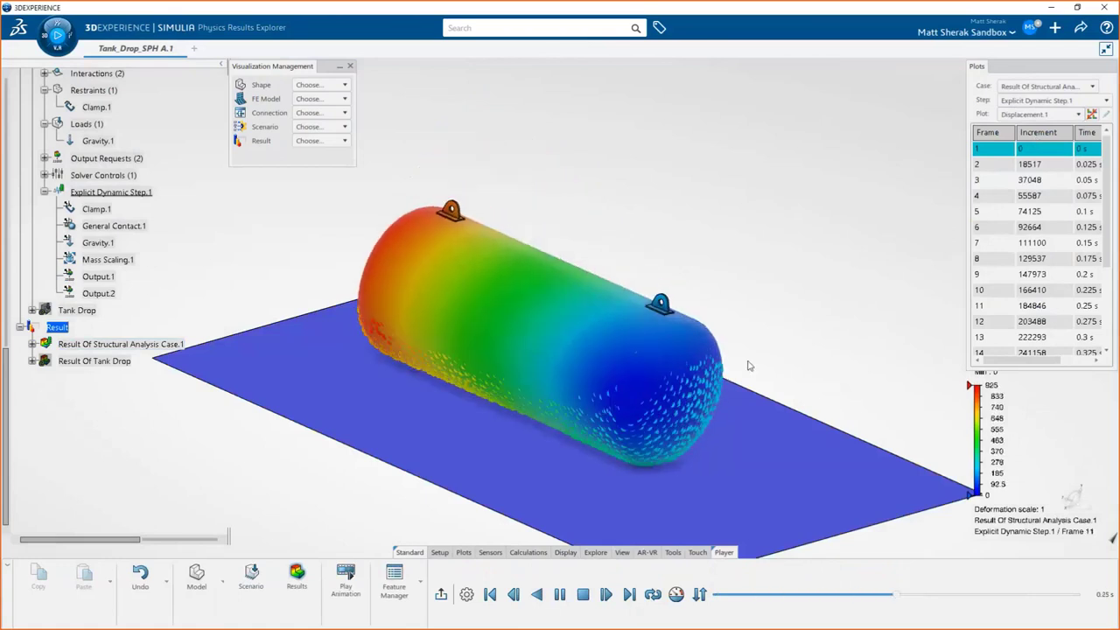
pyautogui.click(583, 595)
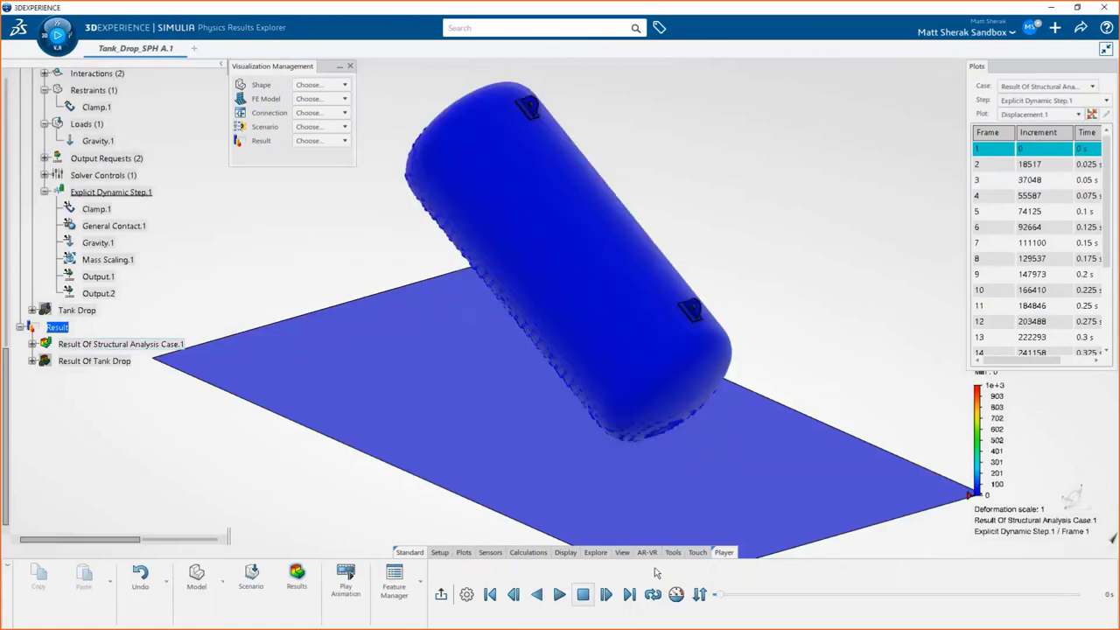
# - Switch the plot to Velocity Vector.1, watch the fluid's velocity vectors during the drop and stop the animation
pyautogui.click(1020, 115)
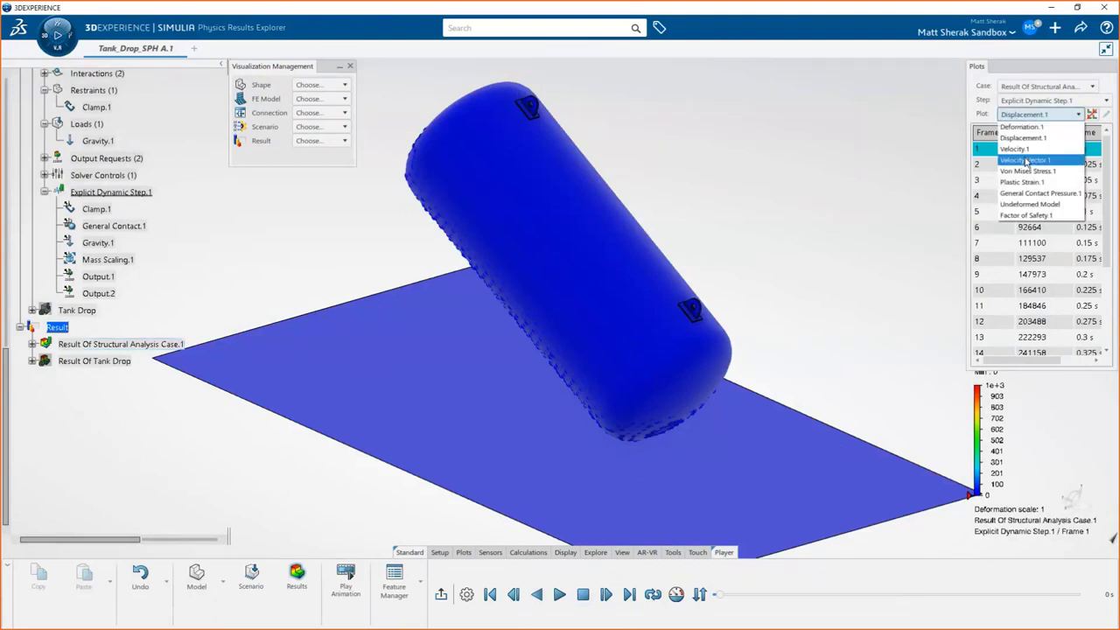
pyautogui.click(1024, 160)
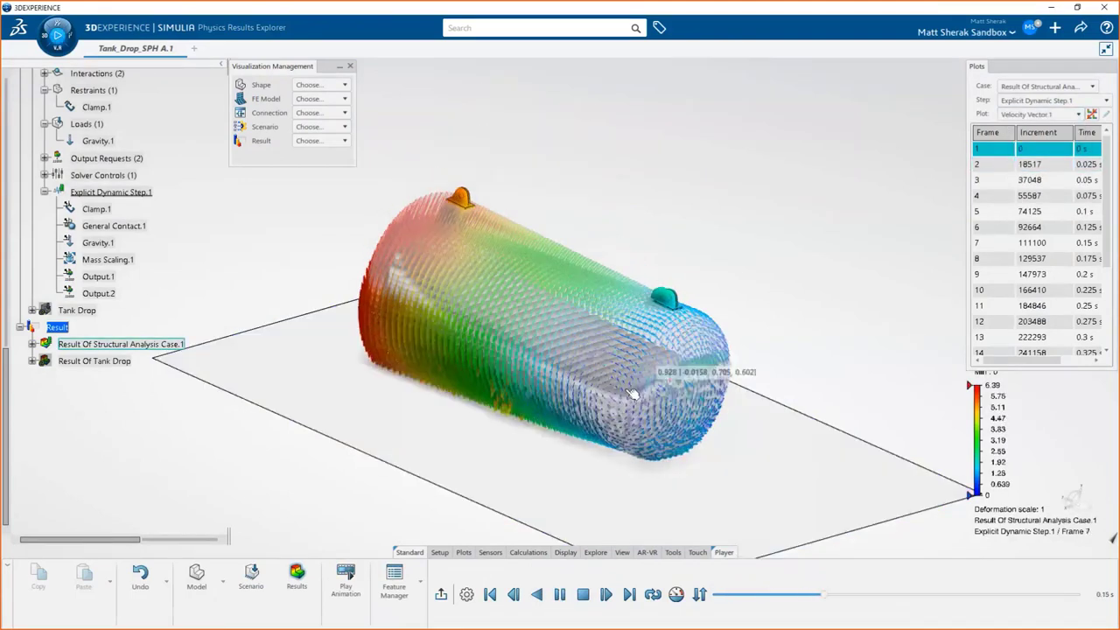
pyautogui.moveTo(638, 390); pyautogui.dragTo(615, 396, button='middle')
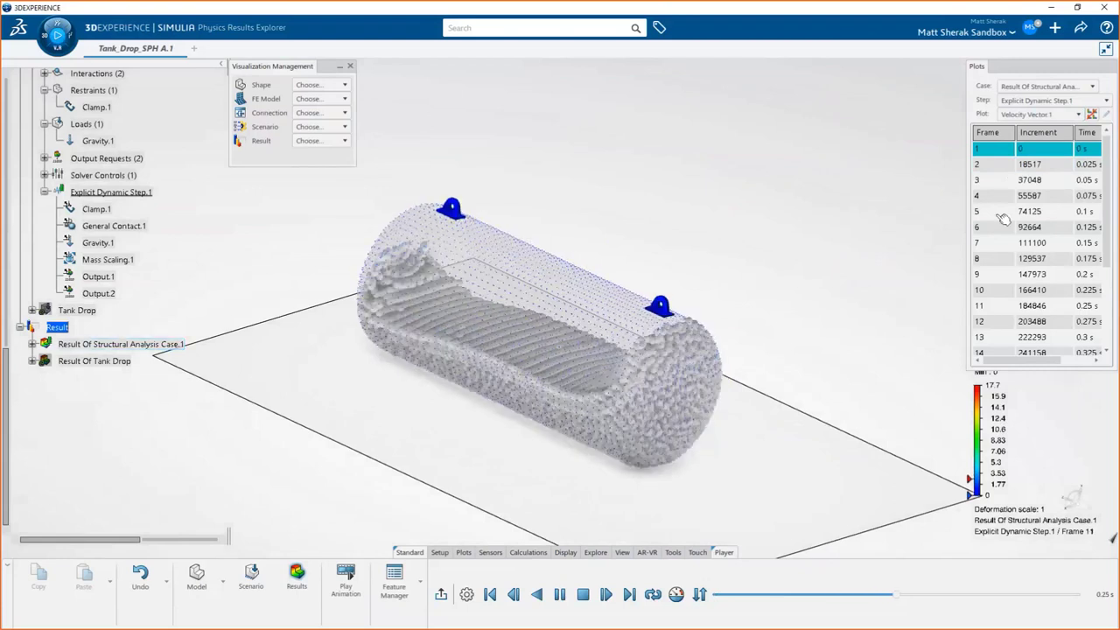
pyautogui.click(582, 594)
# - Switch the plot to Plastic Strain.1 and examine the strain around the tank's impact end
pyautogui.click(1043, 114)
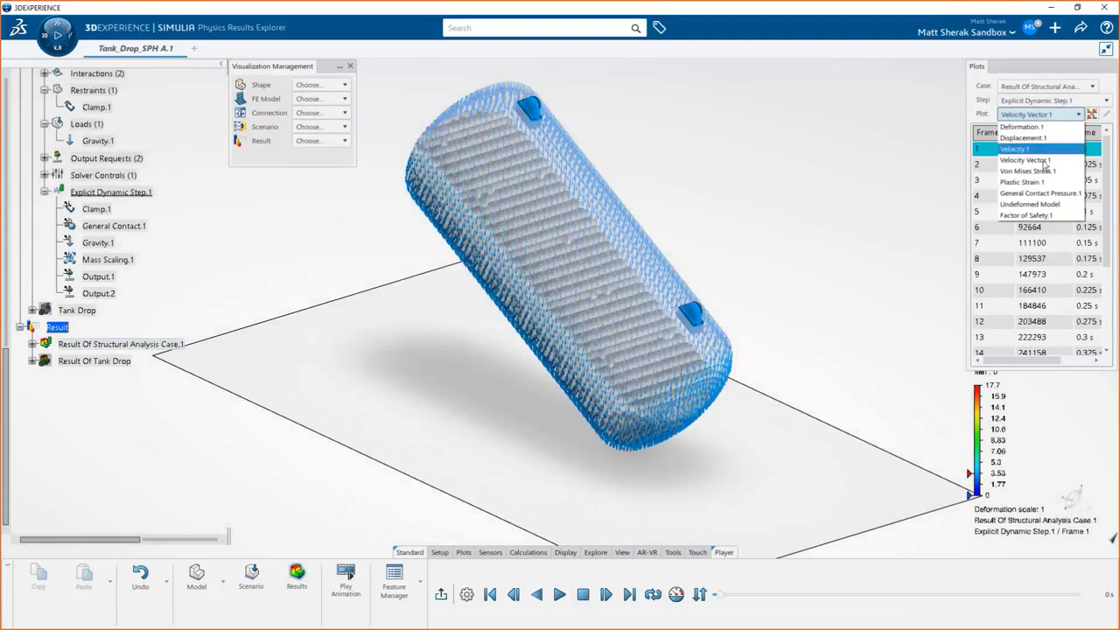
pyautogui.click(1041, 185)
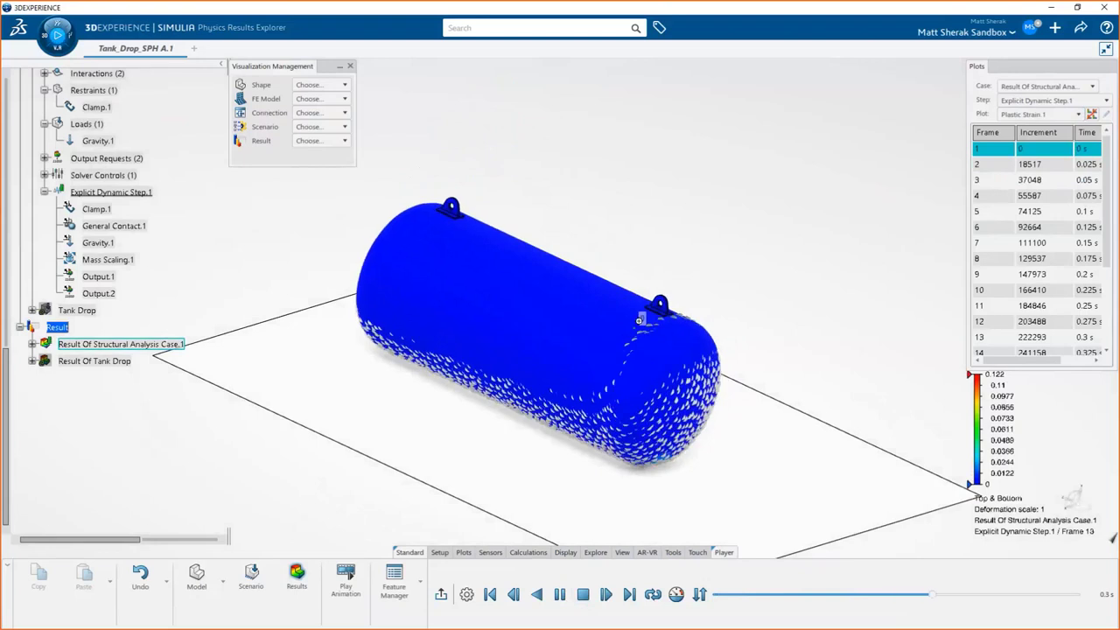
pyautogui.scroll(5, 660, 363)
pyautogui.moveTo(586, 350); pyautogui.dragTo(681, 456, button='middle')
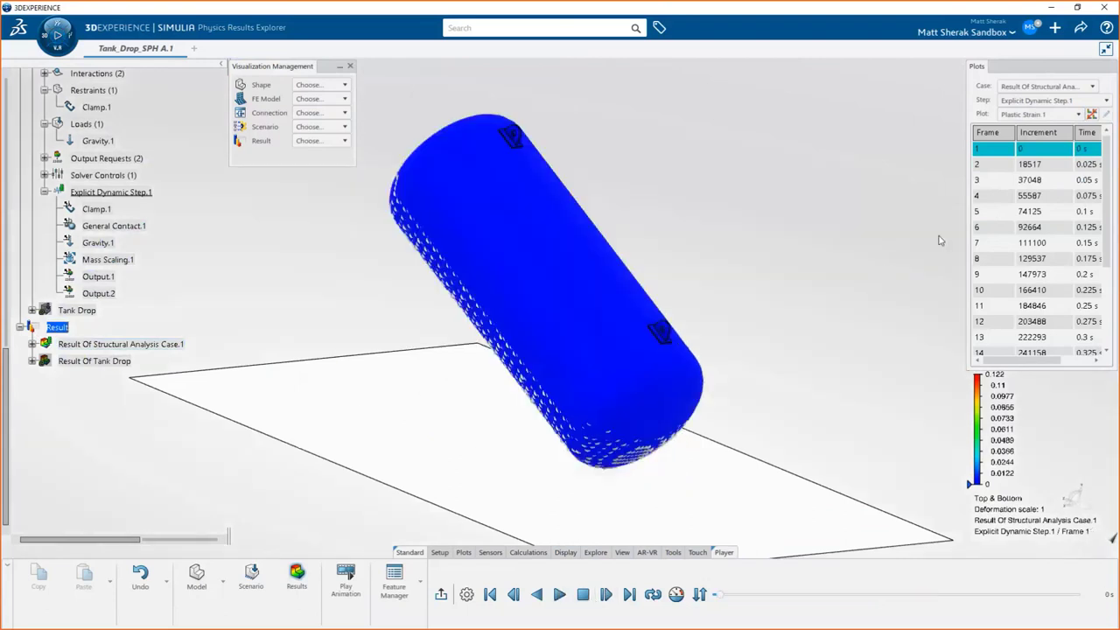
# - Display the Factor of Safety.1 plot at frame 21 (0.5 s) and examine the tank's lower impact corner up close
pyautogui.click(1033, 114)
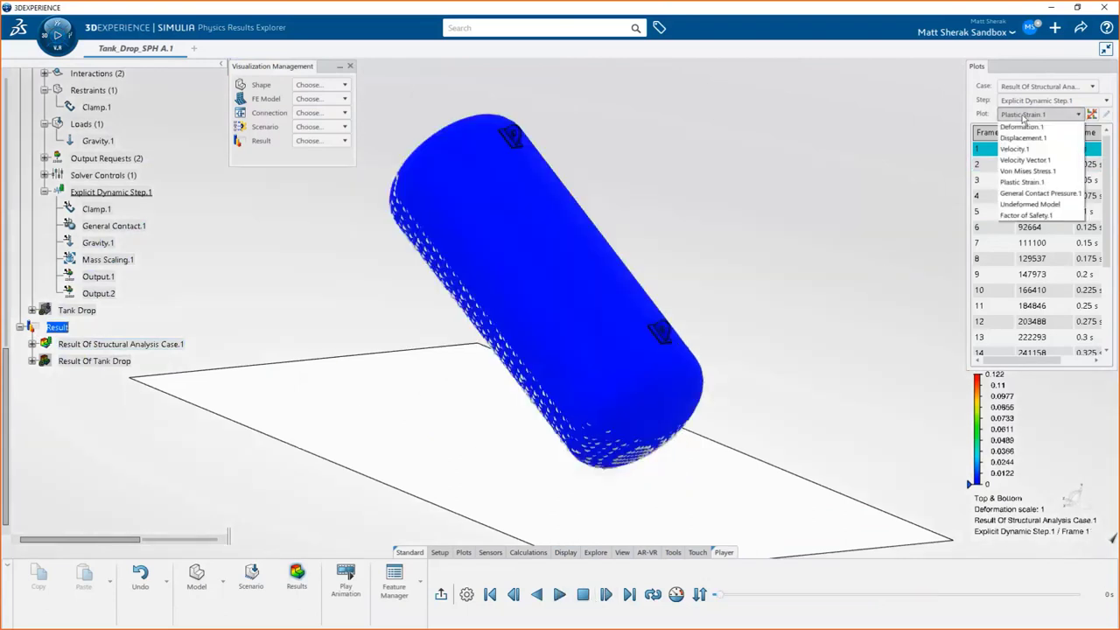
pyautogui.click(1031, 215)
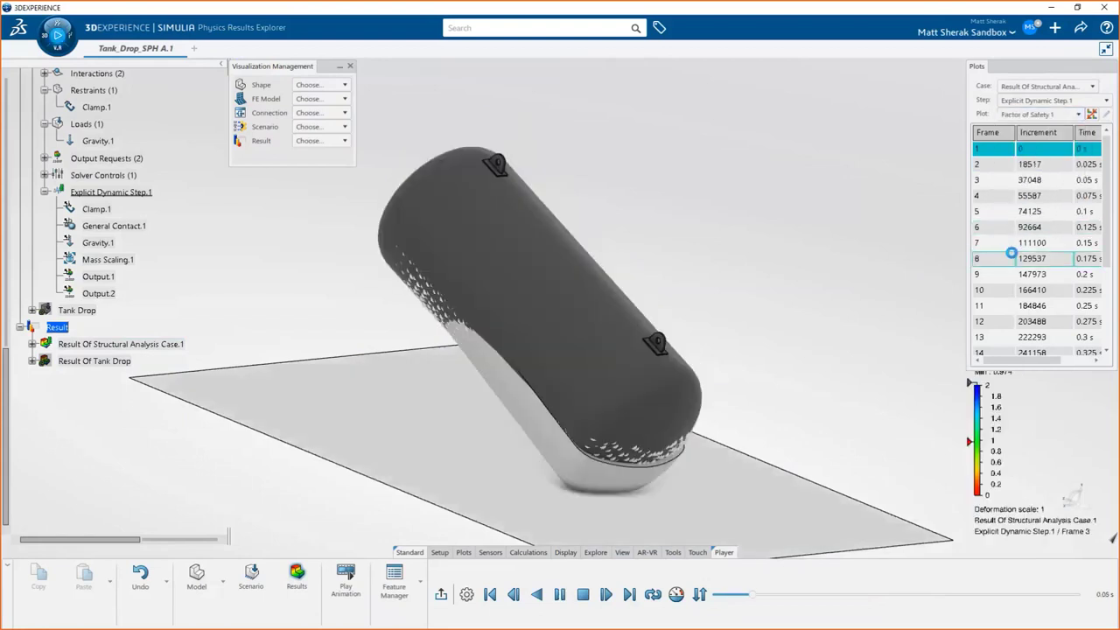
pyautogui.scroll(-1, 1104, 247)
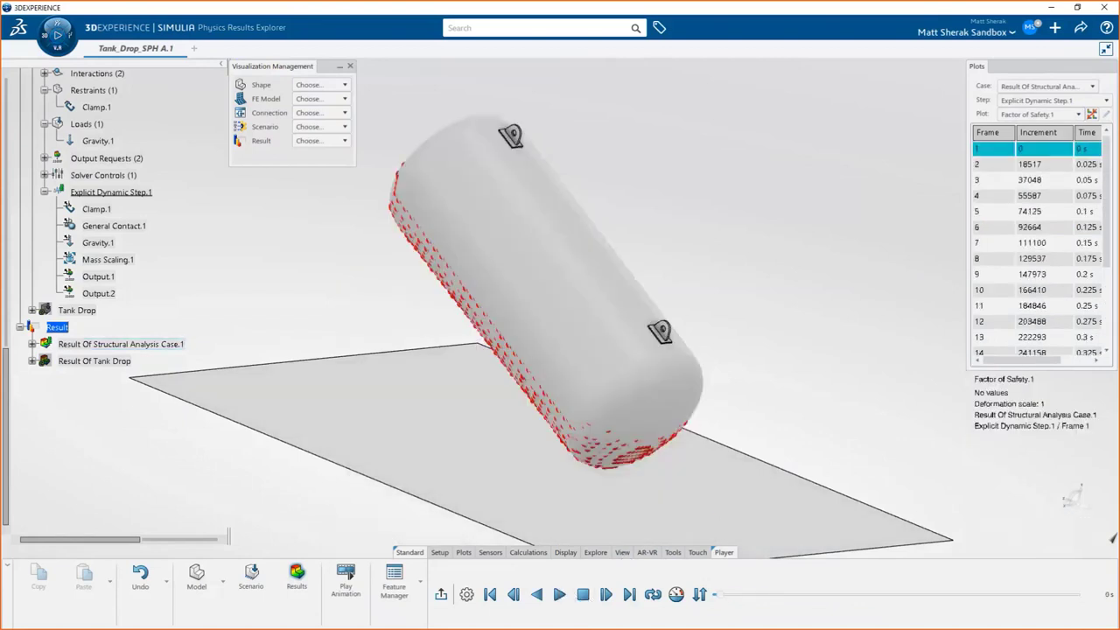
pyautogui.moveTo(1106, 254); pyautogui.dragTo(1105, 328)
pyautogui.click(1062, 337)
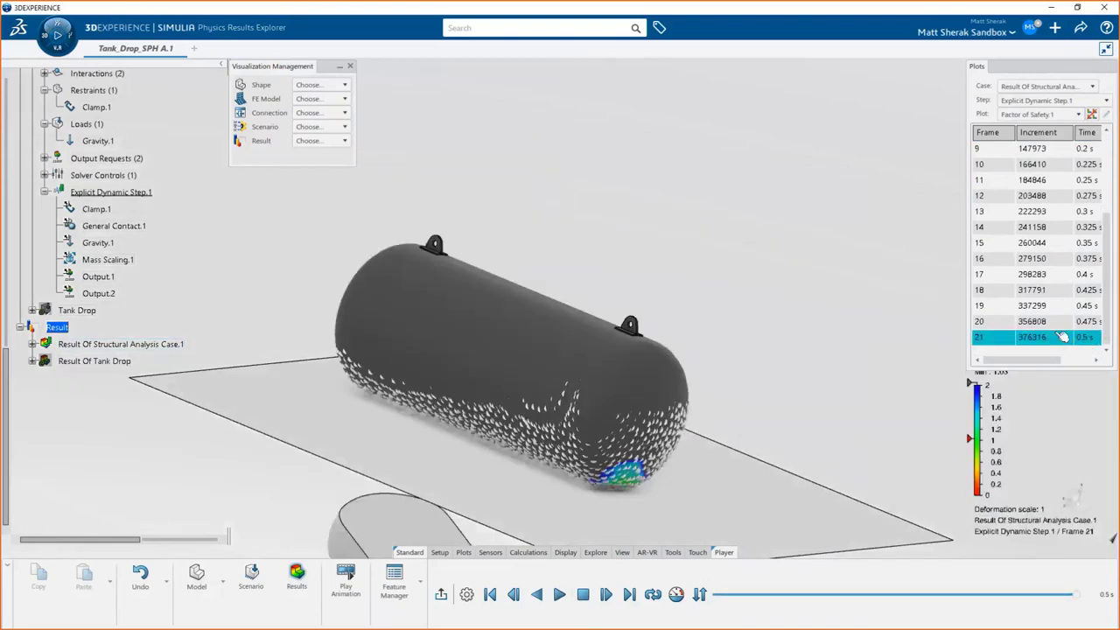
pyautogui.scroll(5, 625, 475)
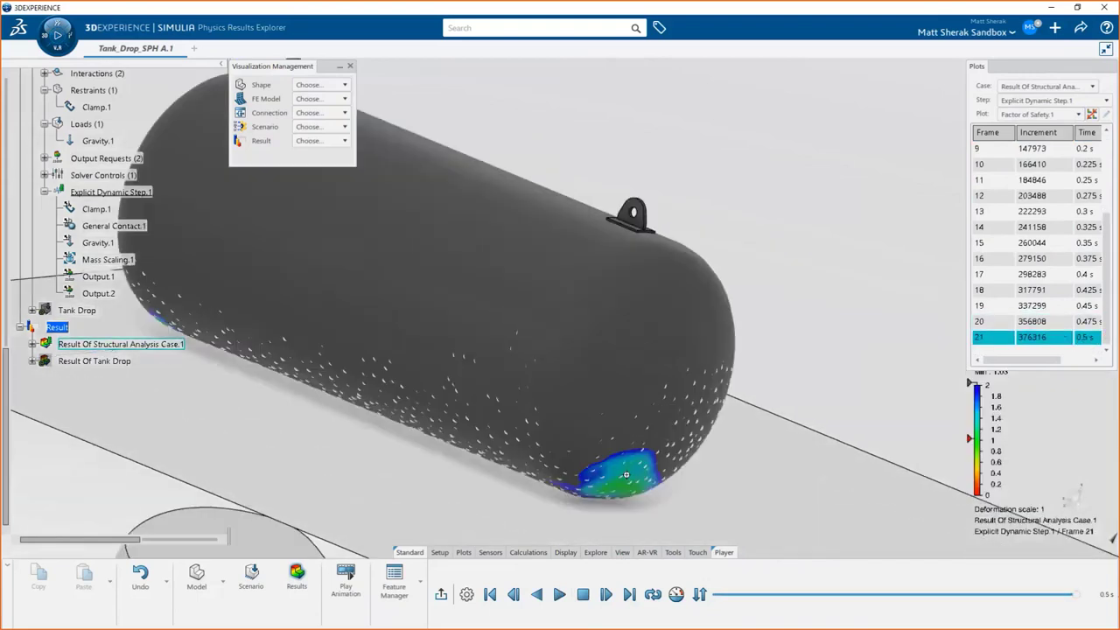
pyautogui.scroll(2, 627, 472)
pyautogui.scroll(2, 634, 451)
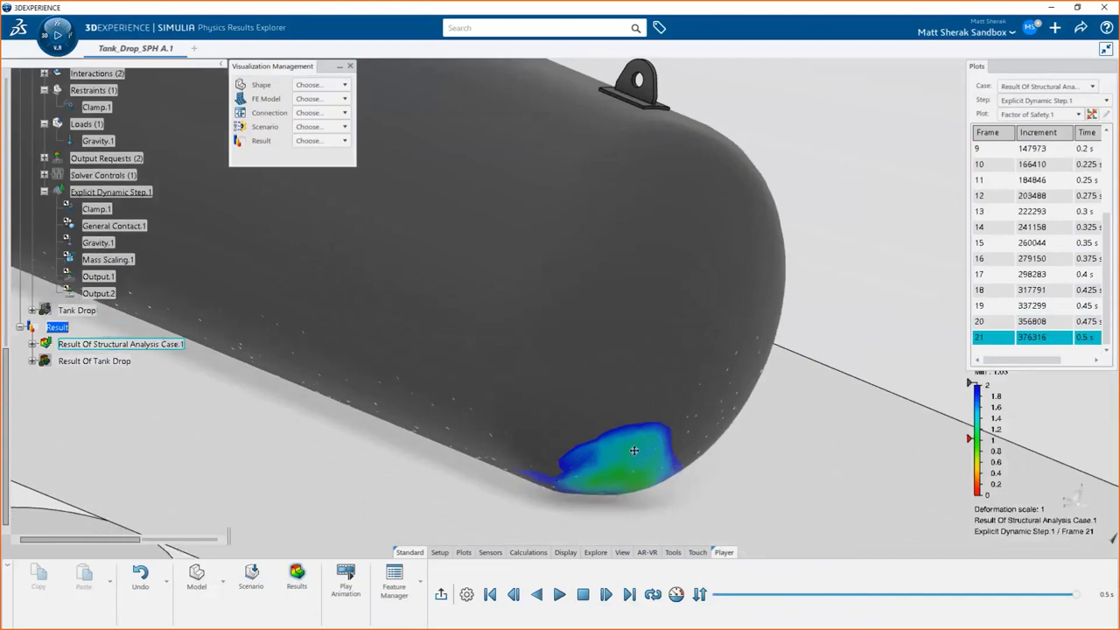
pyautogui.moveTo(634, 450); pyautogui.dragTo(701, 387, button='middle')
pyautogui.scroll(-3, 702, 387)
# - Show the minimum and maximum values on the Factor of Safety plot, inspect where they lie and finish the command
pyautogui.rightClick(643, 329)
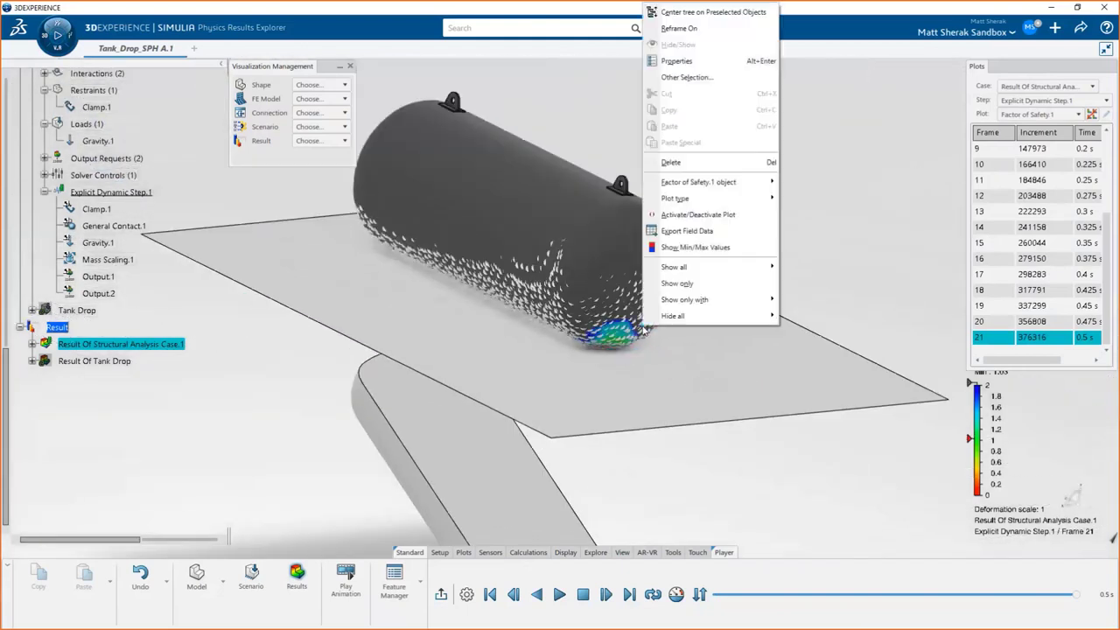
pyautogui.click(693, 247)
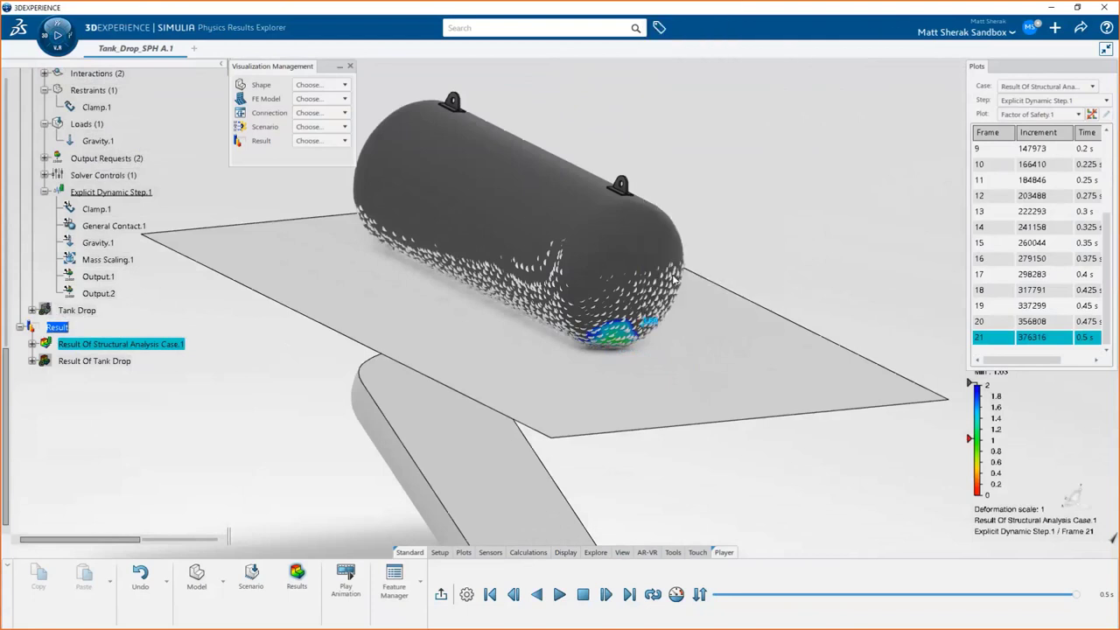
pyautogui.scroll(-4, 662, 330)
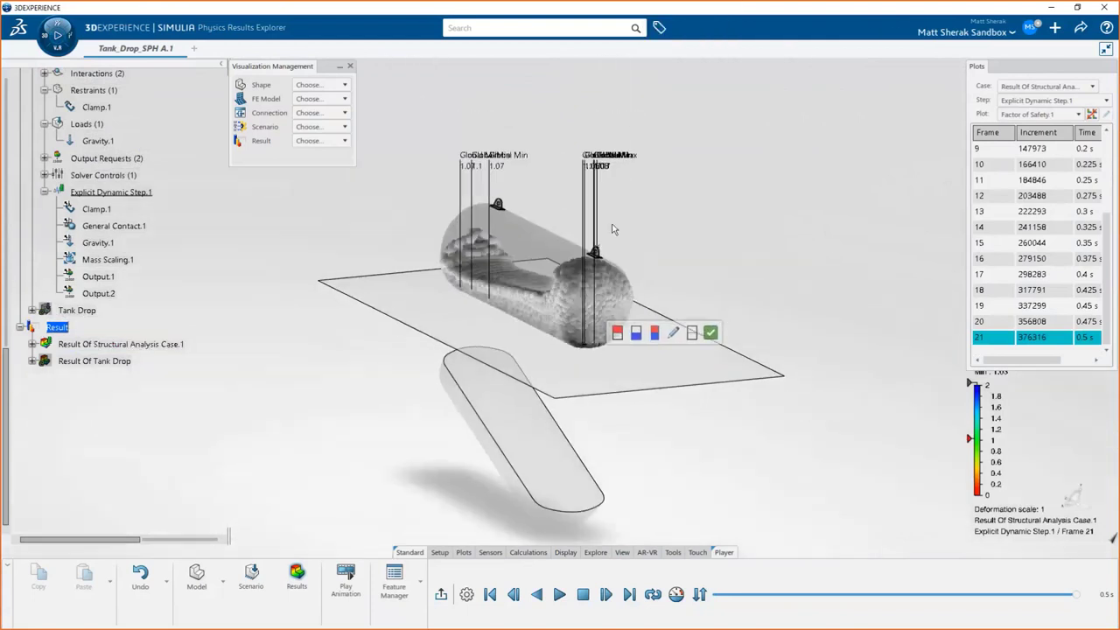
pyautogui.moveTo(606, 167)
pyautogui.moveTo(603, 167); pyautogui.dragTo(649, 196, button='middle')
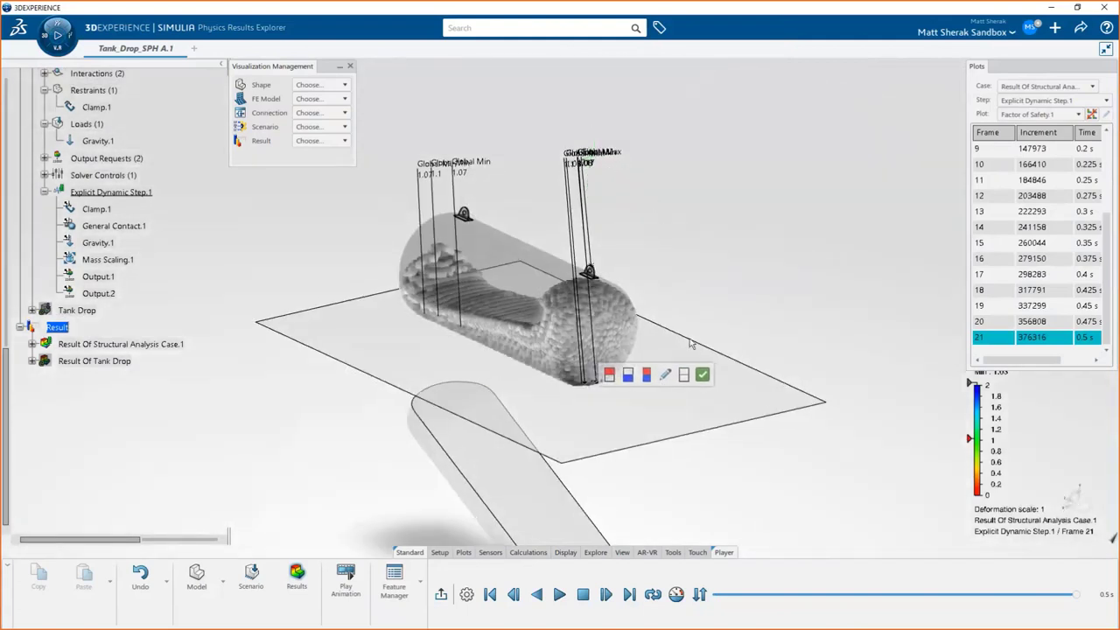
pyautogui.click(702, 374)
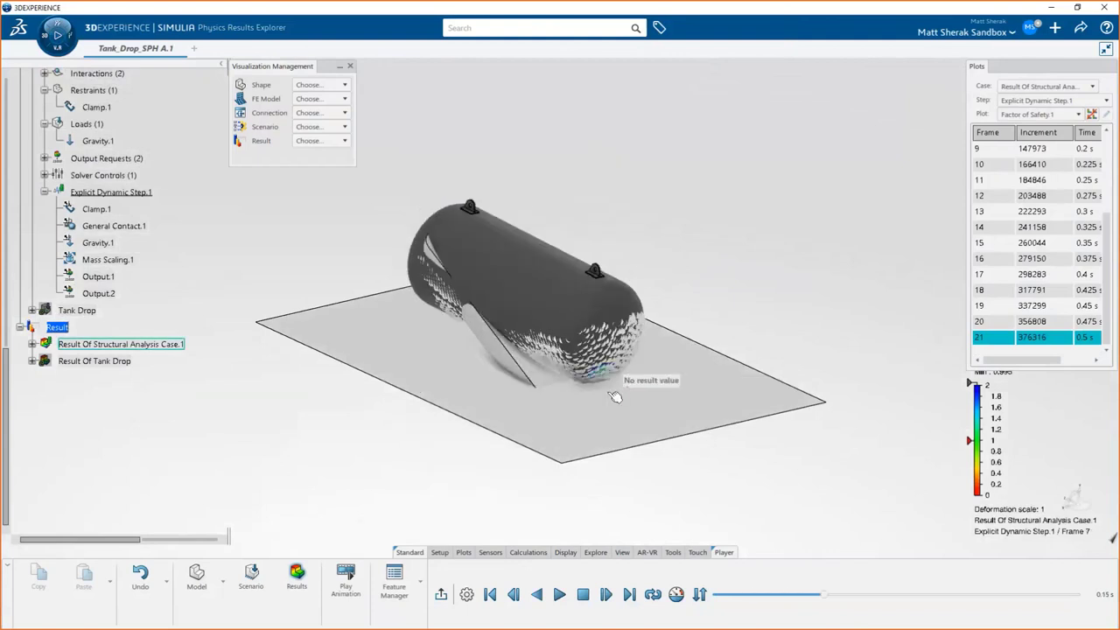
# - Review the Factor of Safety through the early impact frames near the tank's lower end and reset to frame 1
pyautogui.scroll(5, 625, 387)
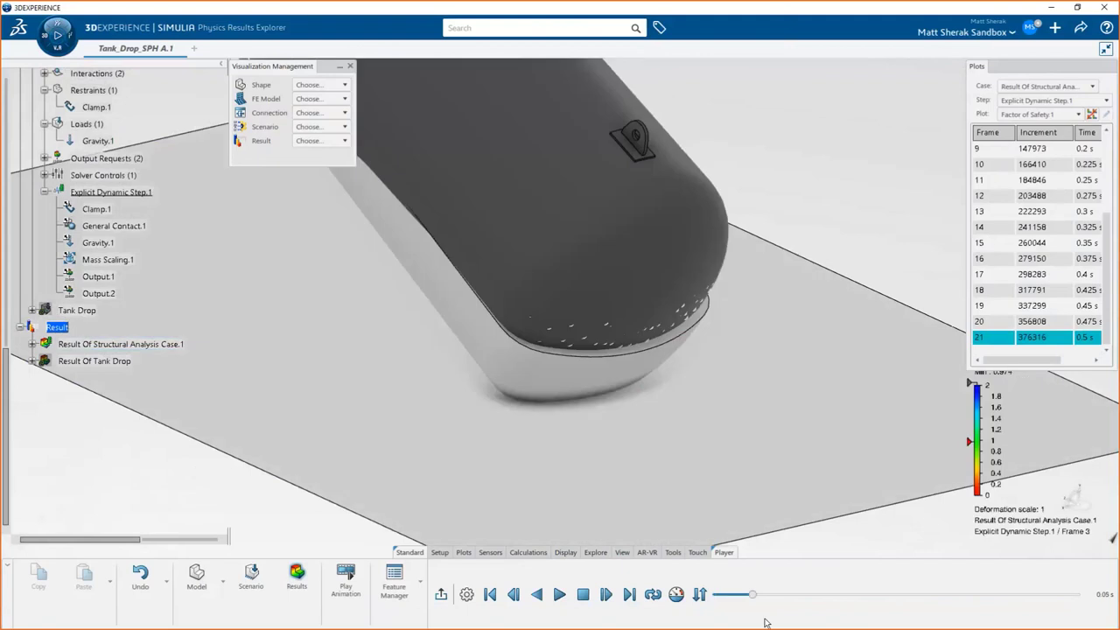
pyautogui.click(583, 594)
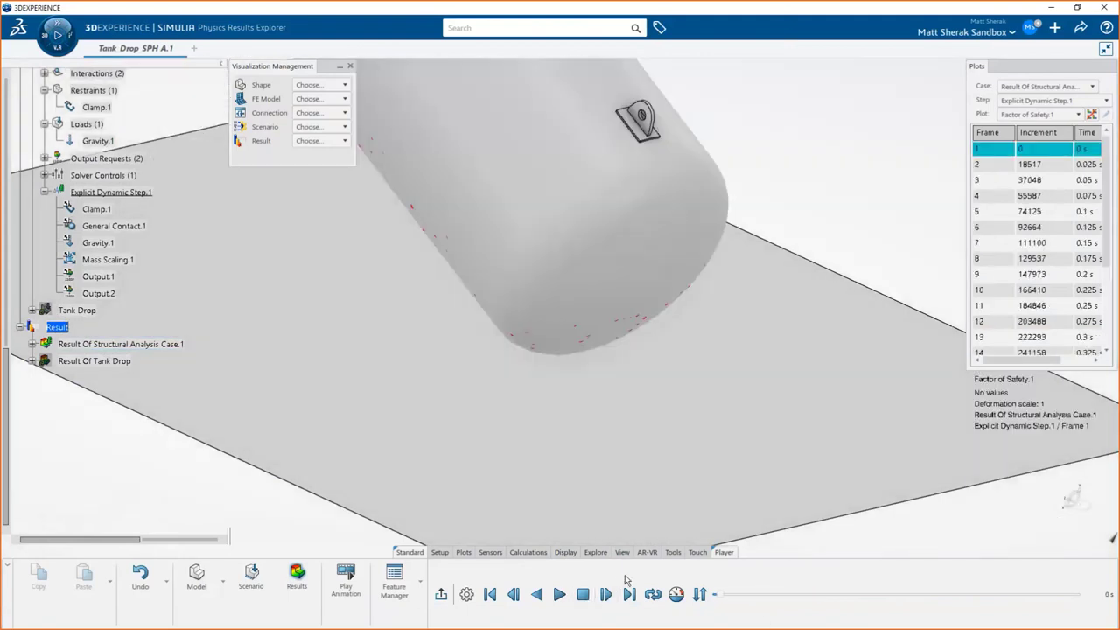
pyautogui.scroll(-3, 637, 317)
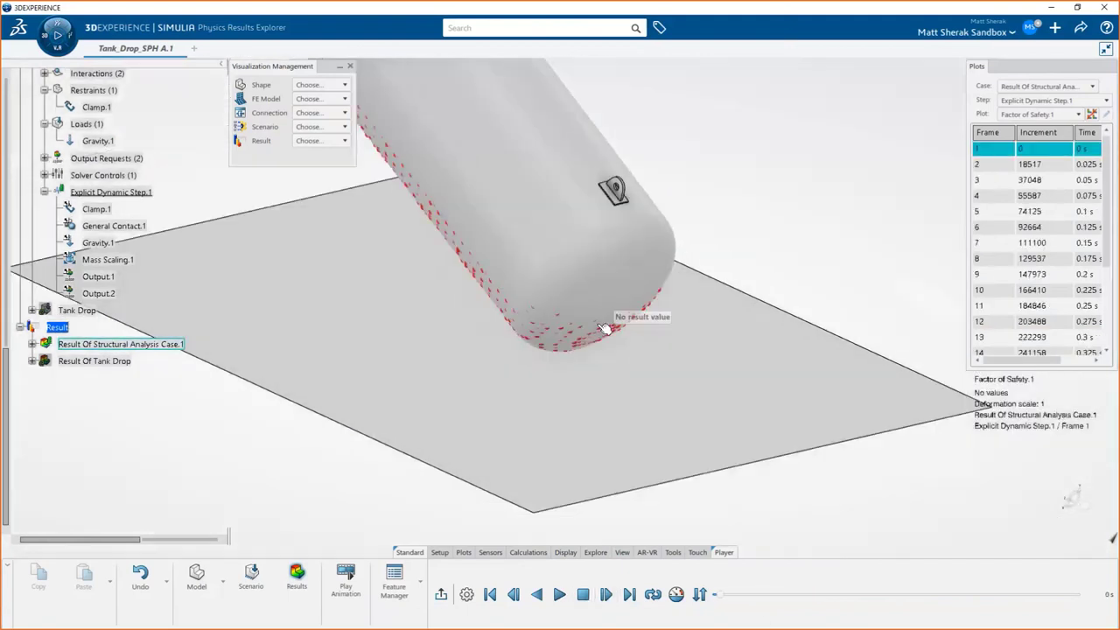
# - Switch the plot back to Von Mises Stress.1, watch the water slosh during the drop and stop the animation
pyautogui.click(1014, 115)
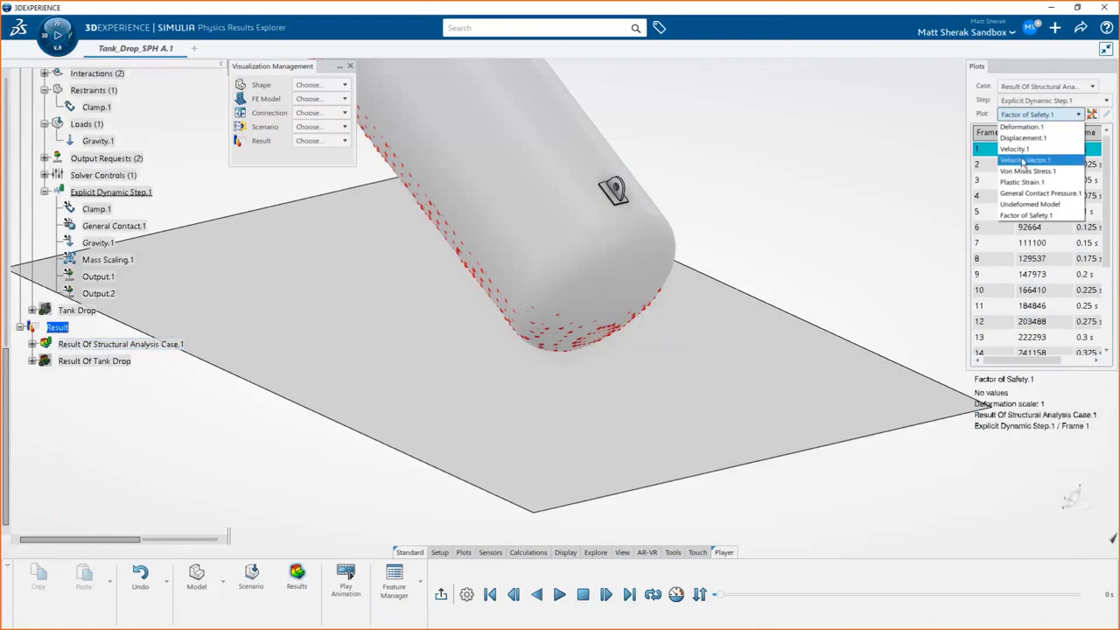
pyautogui.click(1022, 172)
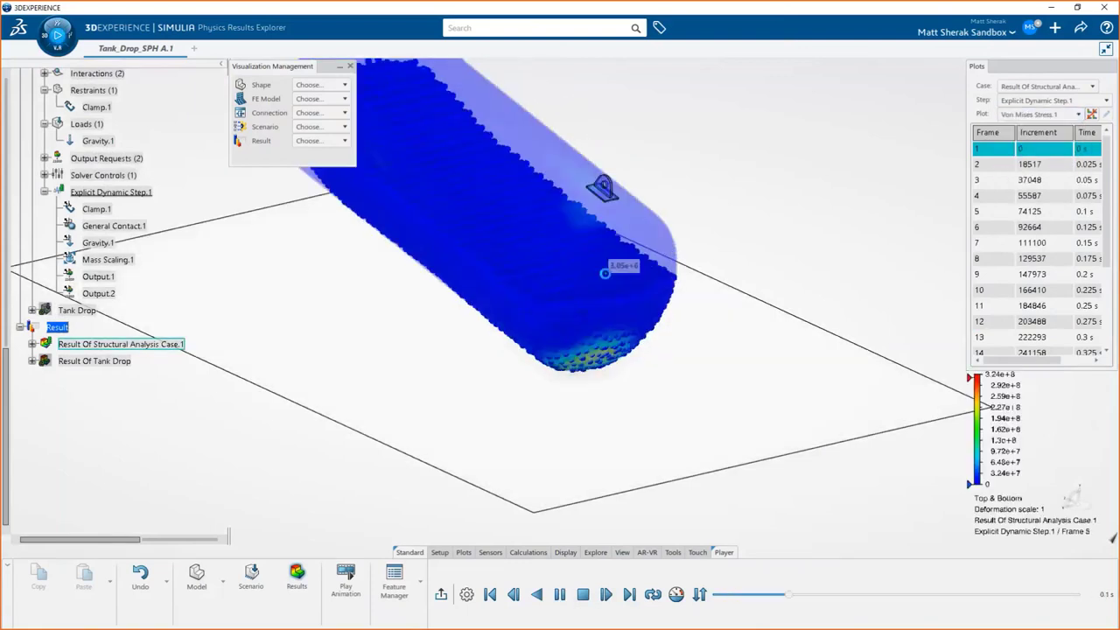
pyautogui.moveTo(603, 273); pyautogui.dragTo(697, 499, button='middle')
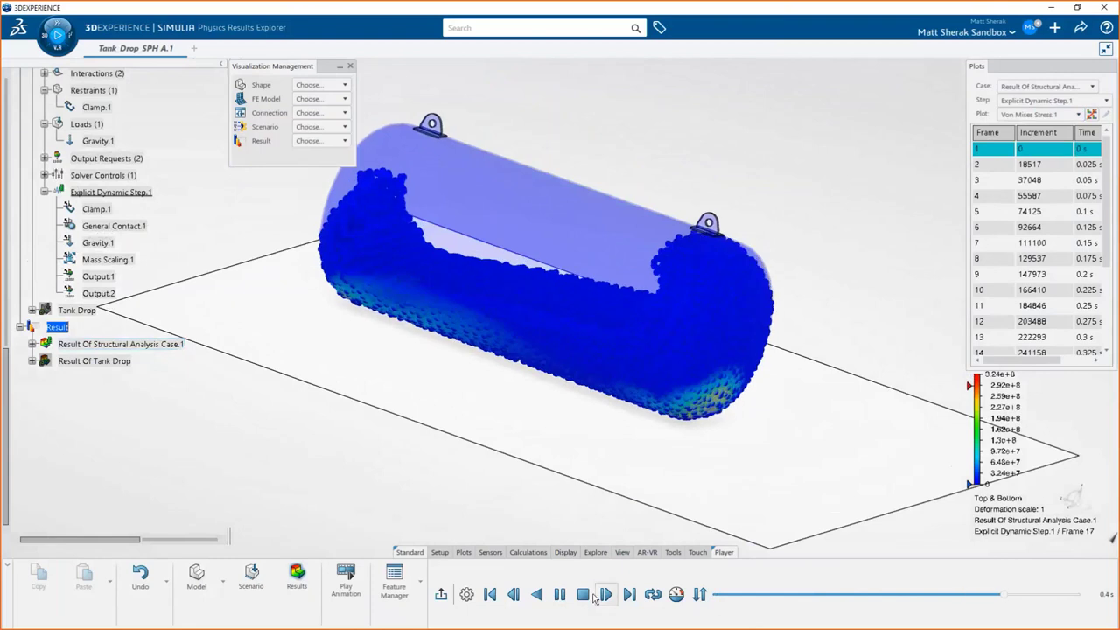
pyautogui.click(590, 602)
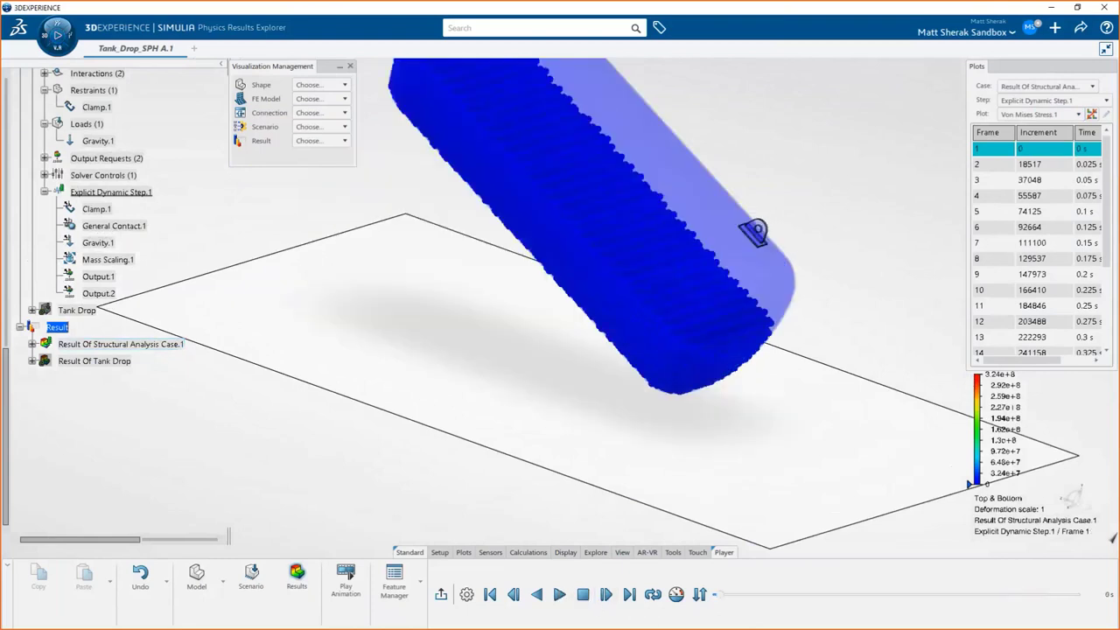
pyautogui.scroll(-2, 863, 204)
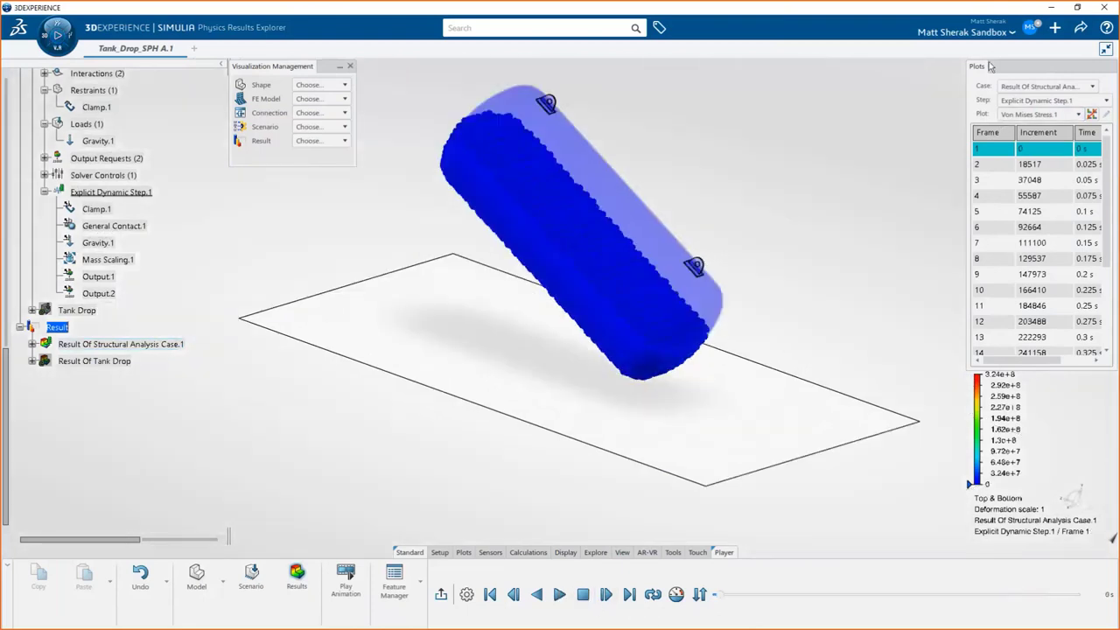
# - Save the Tank_Drop_SPH simulation with its results
pyautogui.click(1081, 27)
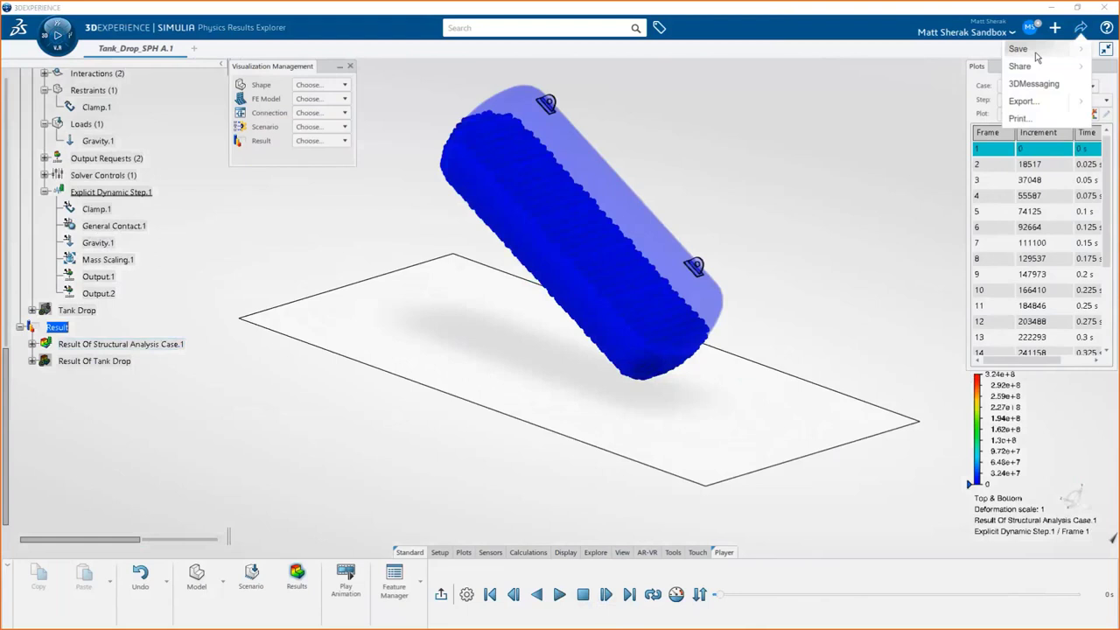
pyautogui.click(1036, 56)
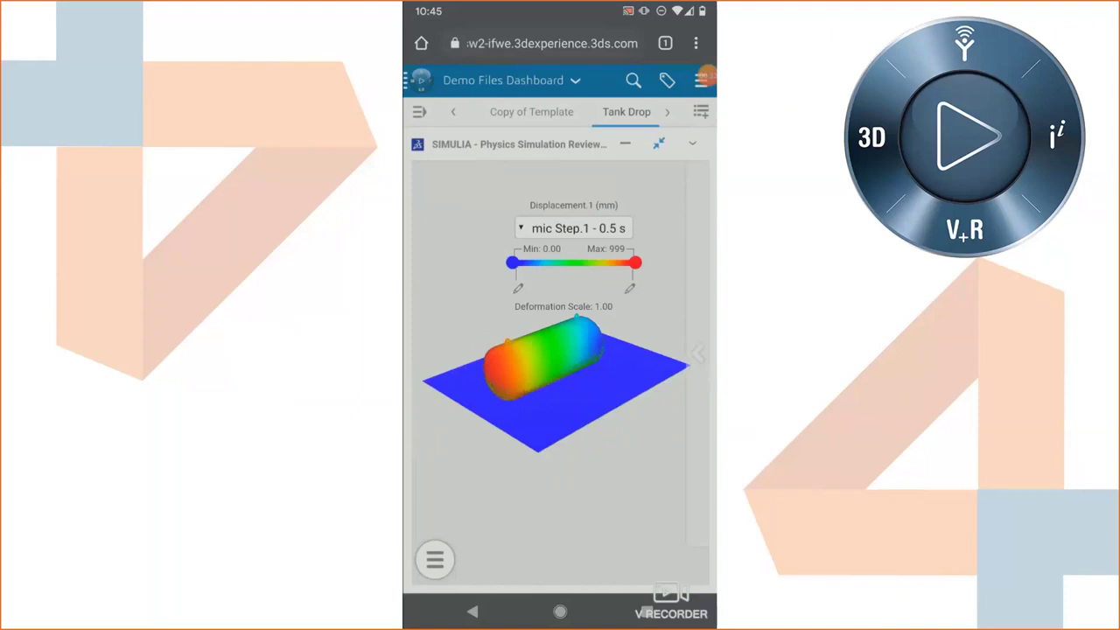
# - Play the tank drop's Displacement.1 animation in Physics Simulation Review and pause it
pyautogui.click(435, 560)
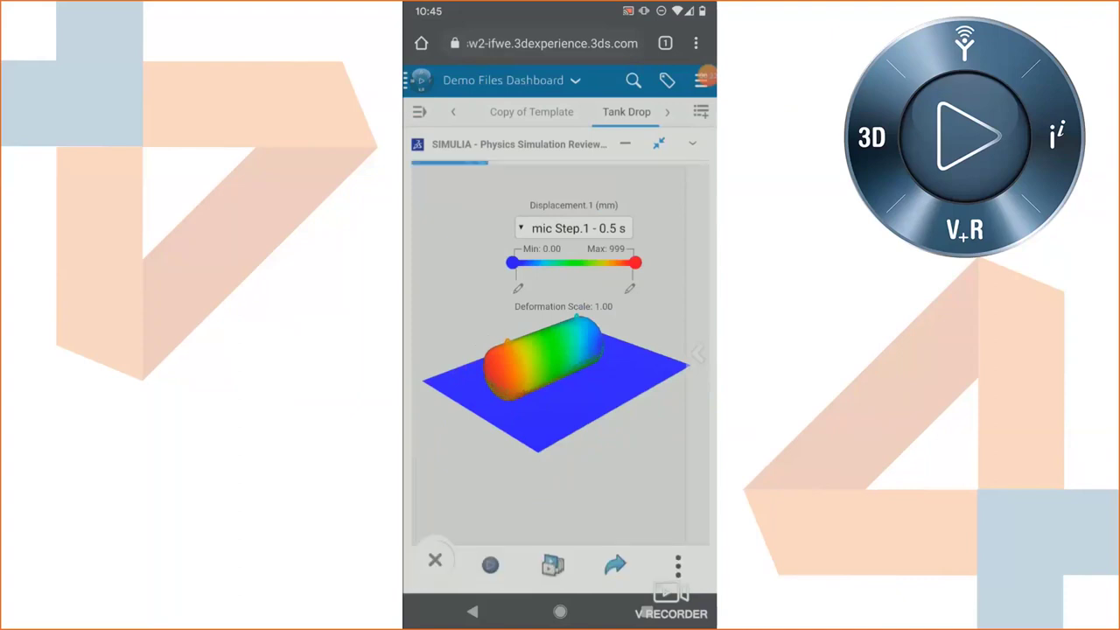
pyautogui.click(553, 564)
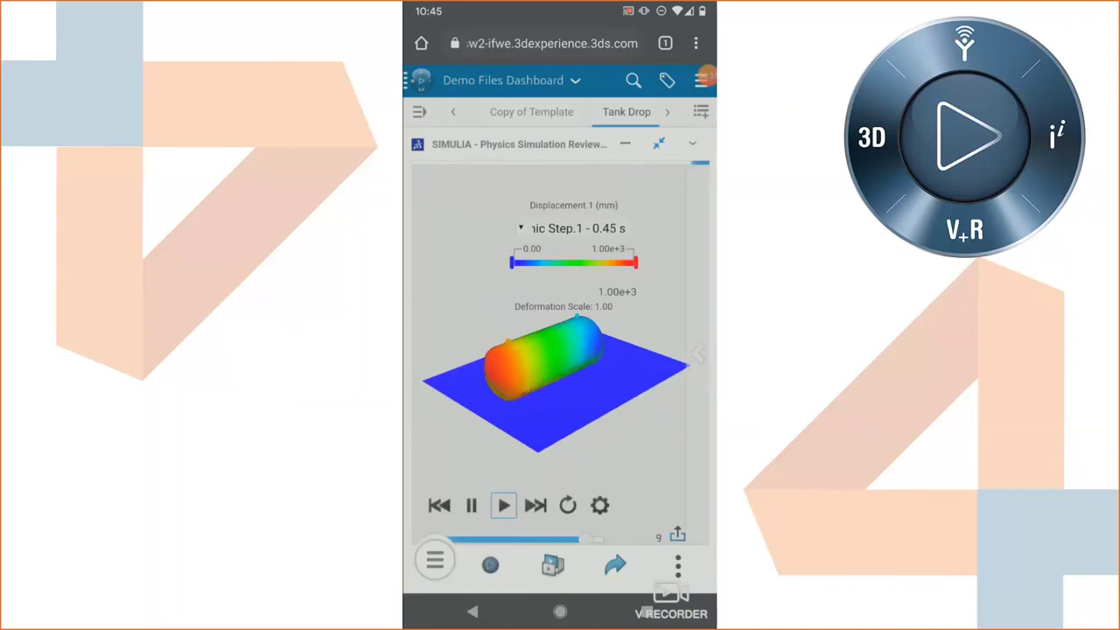
pyautogui.click(471, 505)
# - Show the Von Mises Stress.1 plot, switch to Plastic Strain.1 and inspect the tank's underside up close
pyautogui.click(435, 560)
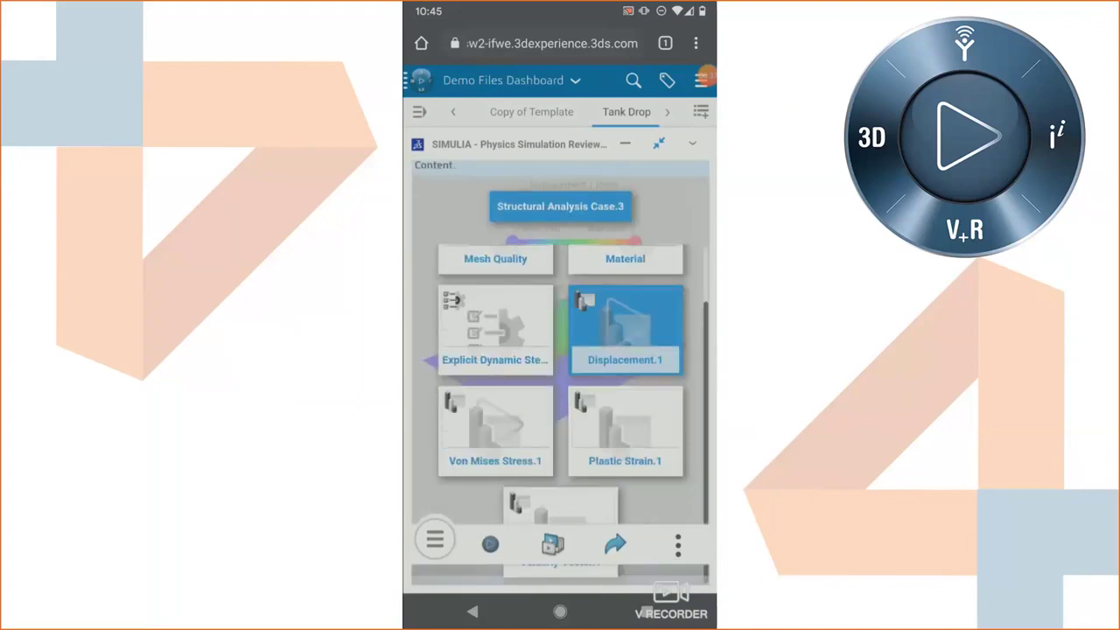
pyautogui.click(495, 429)
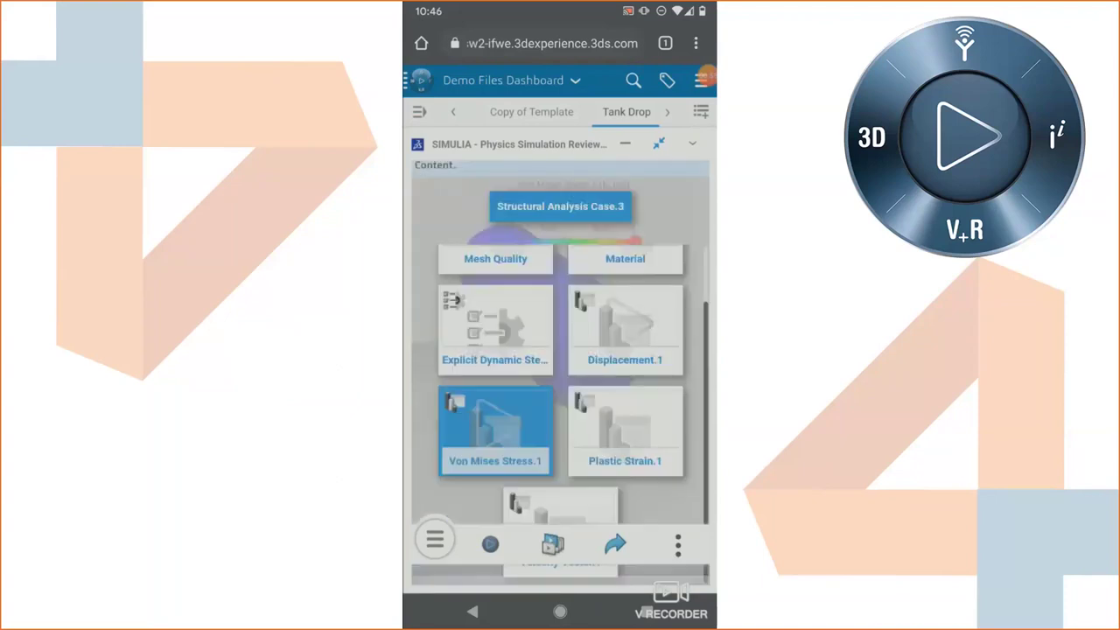
pyautogui.click(625, 429)
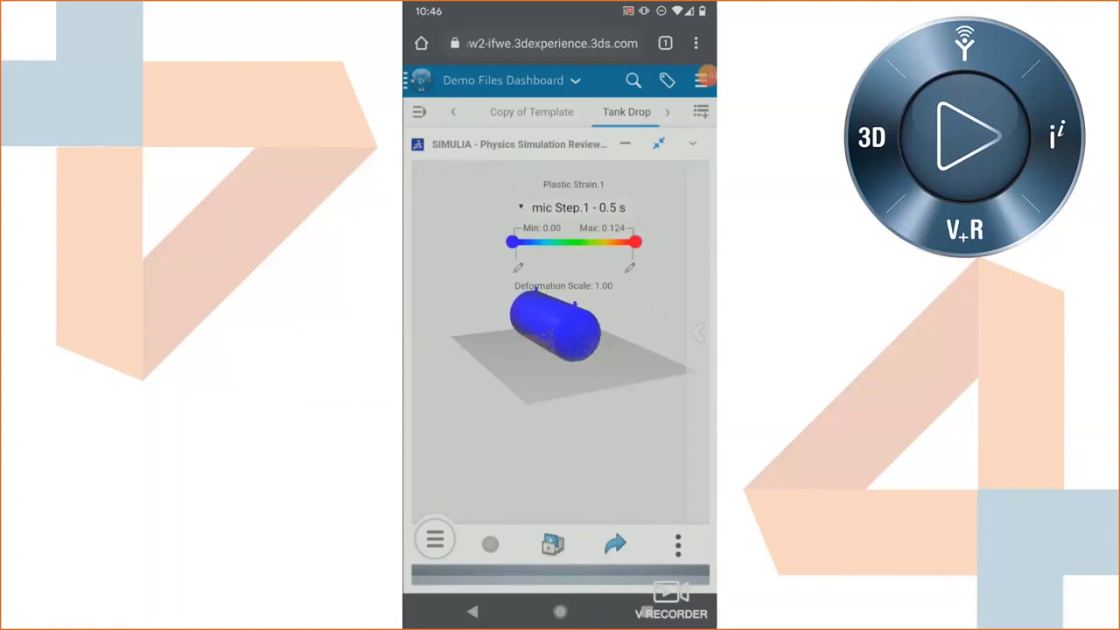
pyautogui.scroll(5, 560, 341)
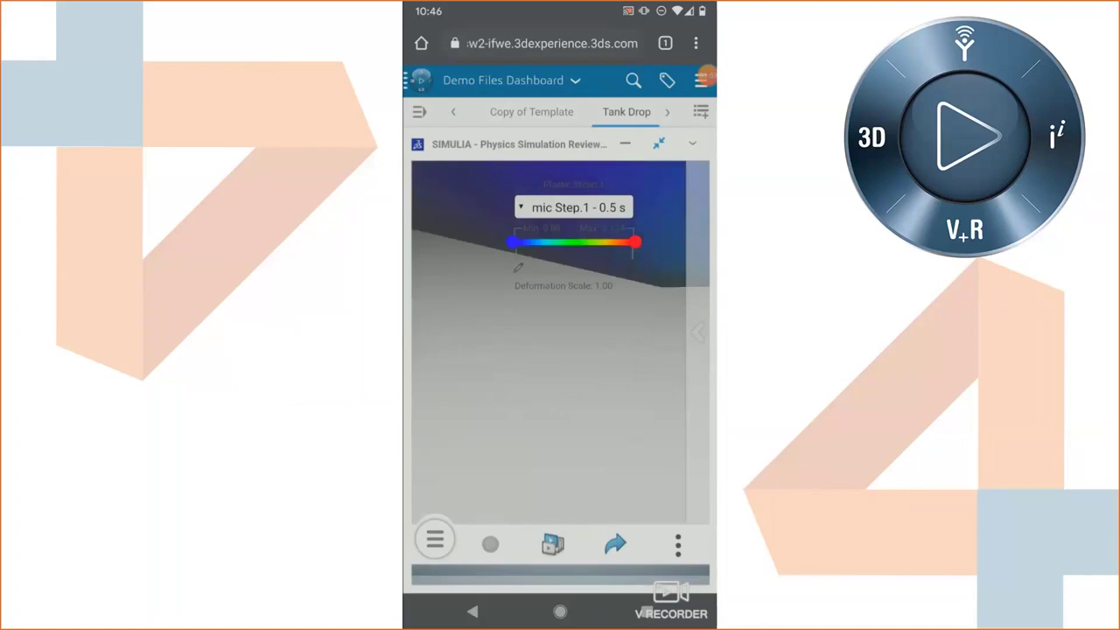
pyautogui.moveTo(560, 341); pyautogui.dragTo(560, 403)
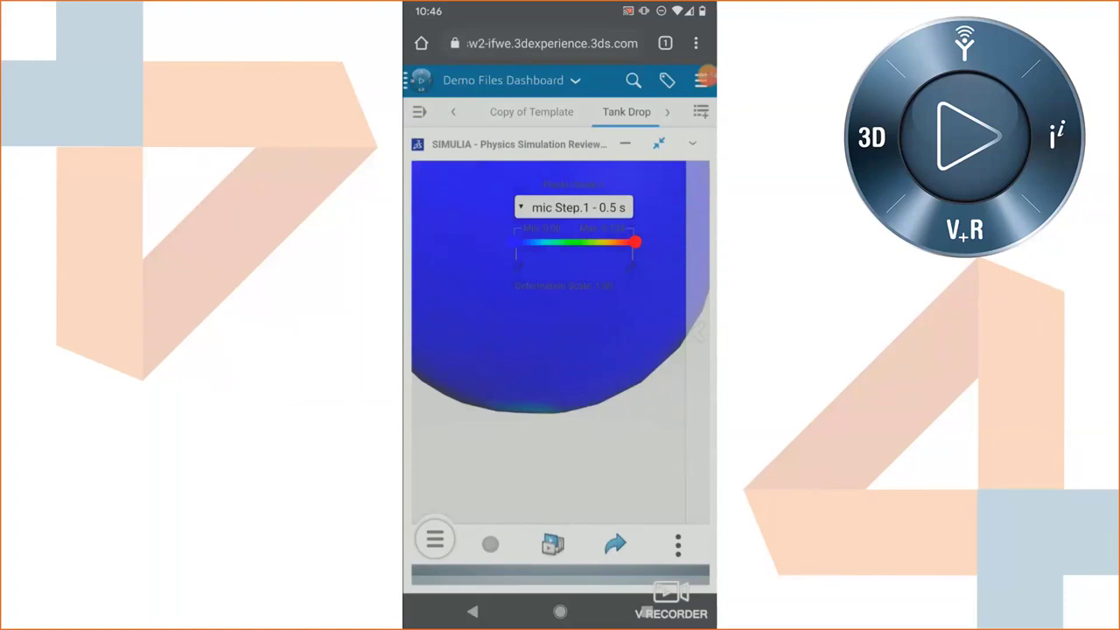
# - Review the display, measure, section and annotation commands available for the Plastic Strain.1 plot and close the list
pyautogui.click(551, 359)
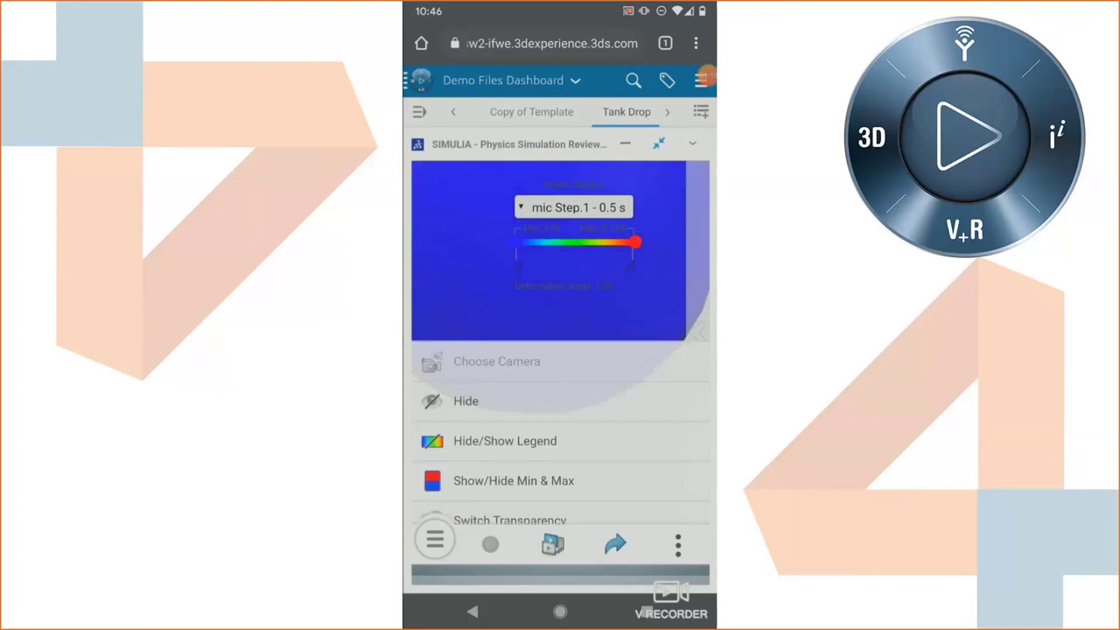
pyautogui.scroll(-3, 560, 437)
pyautogui.scroll(-4, 560, 429)
pyautogui.scroll(-2, 560, 429)
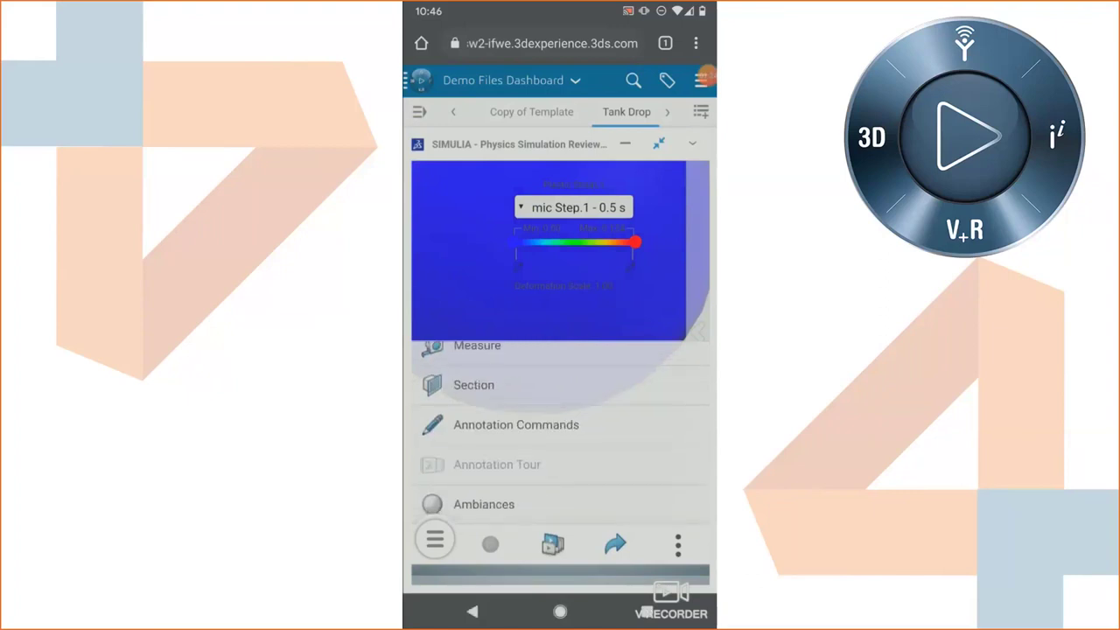
pyautogui.click(560, 254)
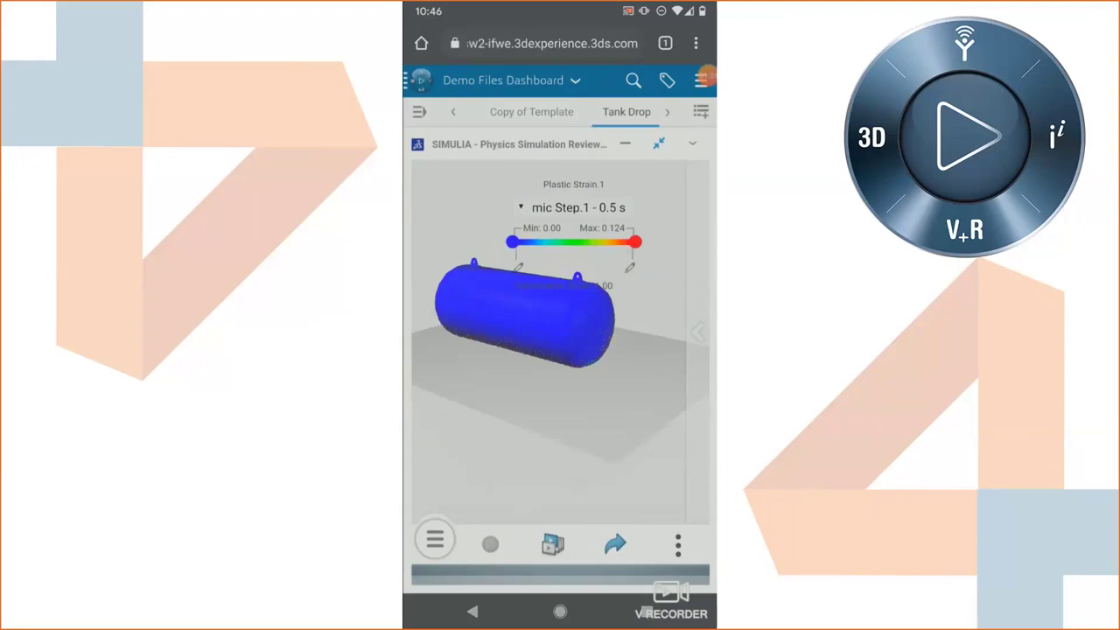
pyautogui.click(703, 77)
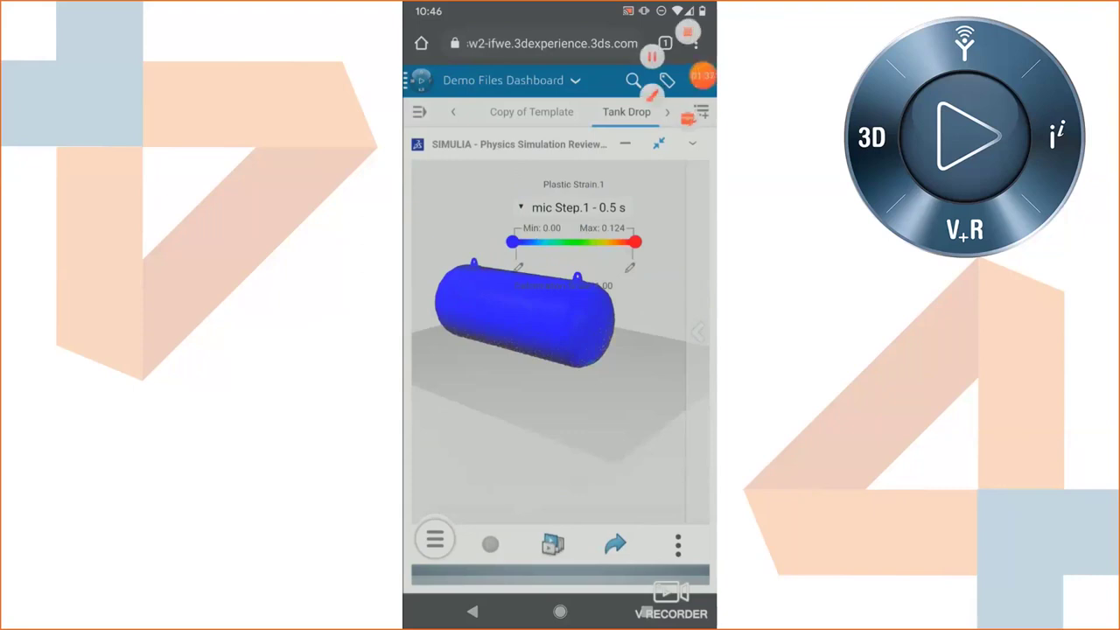